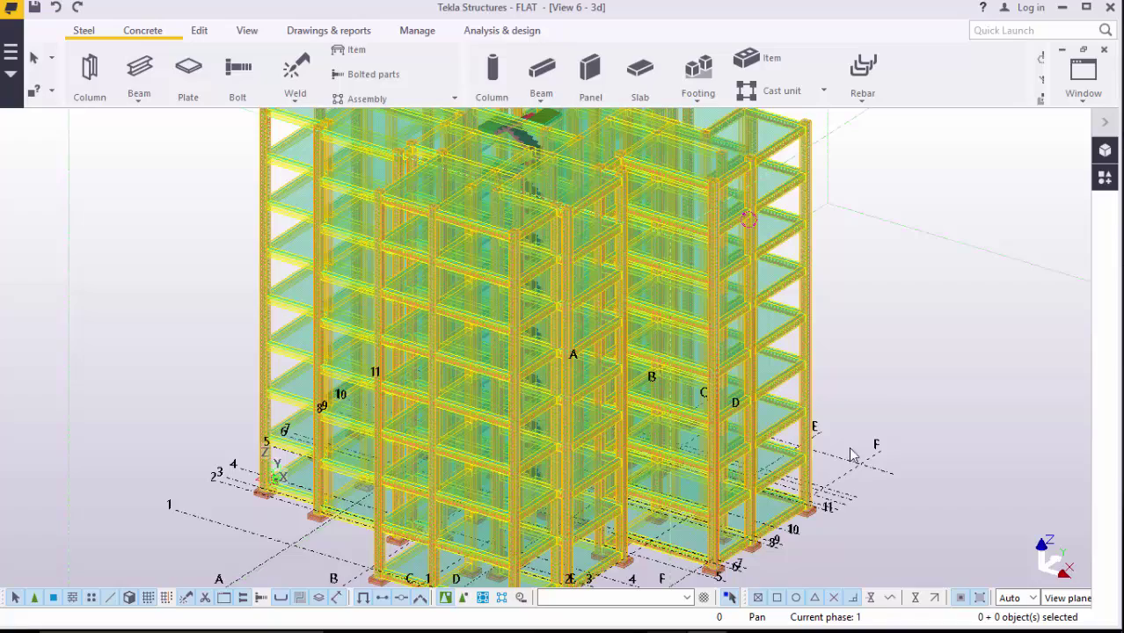
Search the Applications & components catalogue for SLAB
scroll(367, 466, "up", 5)
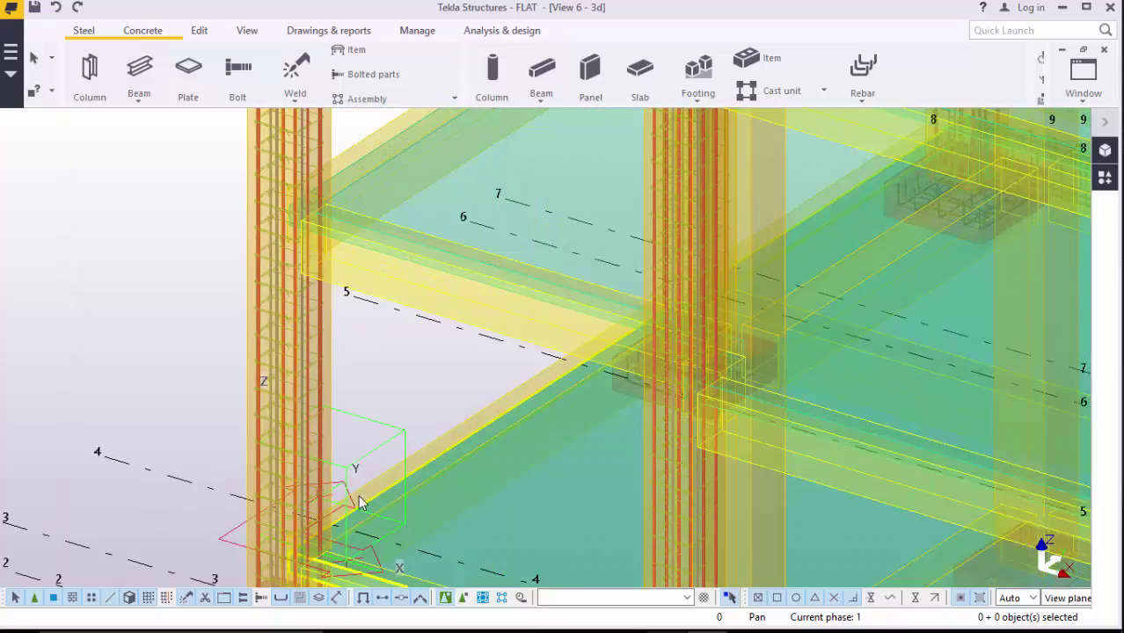
scroll(350, 475, "down", 1)
scroll(431, 556, "up", 2)
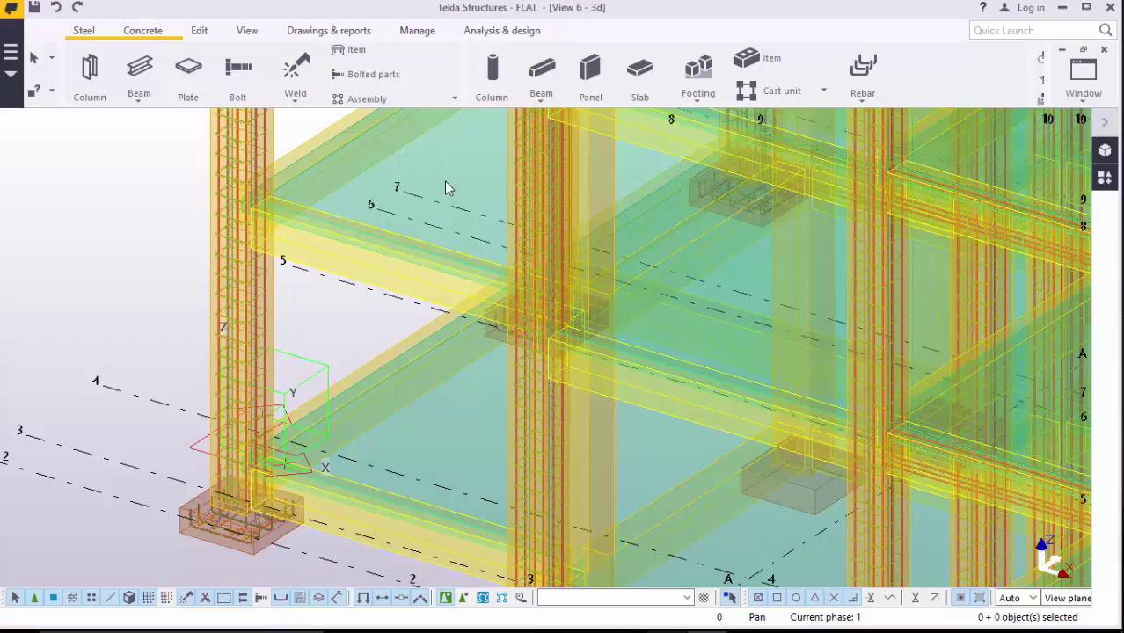
scroll(434, 419, "down", 2)
scroll(352, 457, "up", 2)
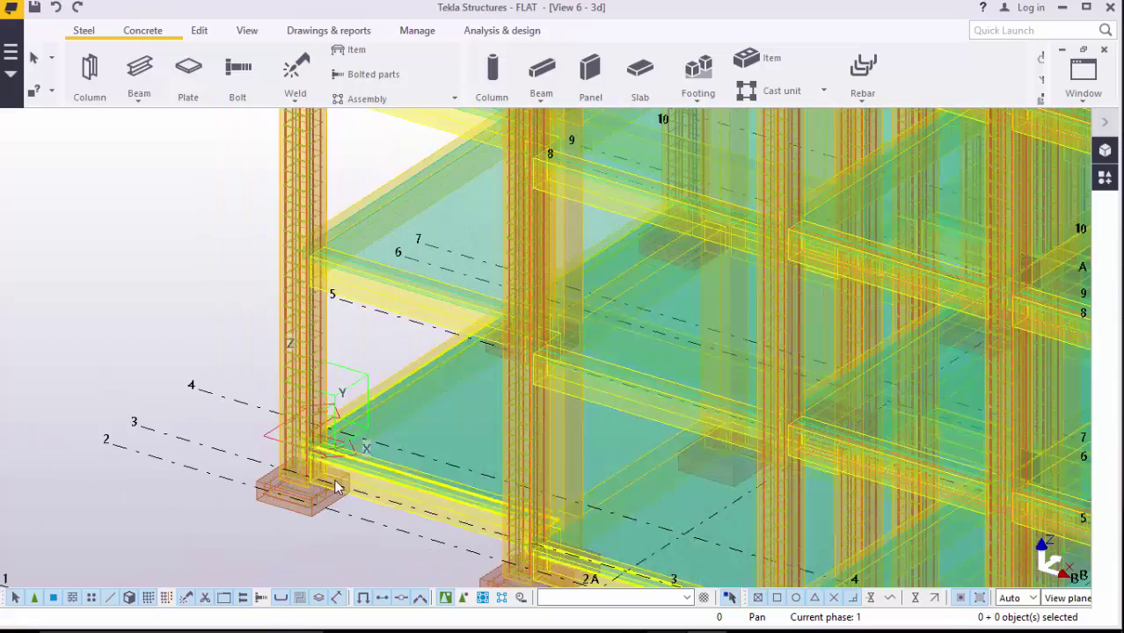
scroll(332, 476, "up", 2)
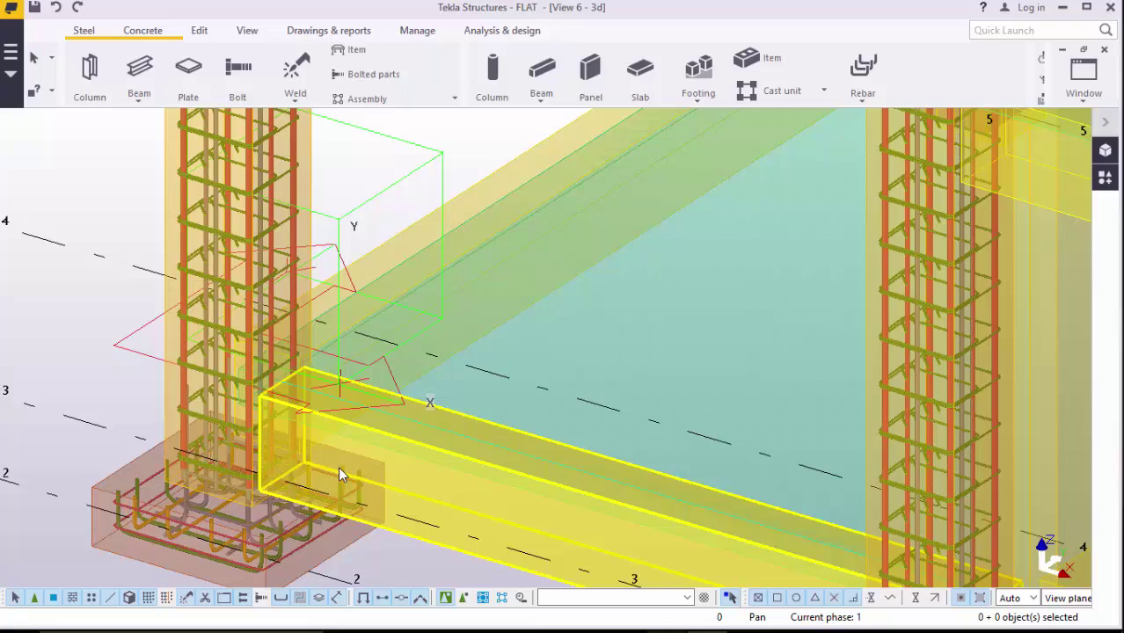
left_click(1105, 179)
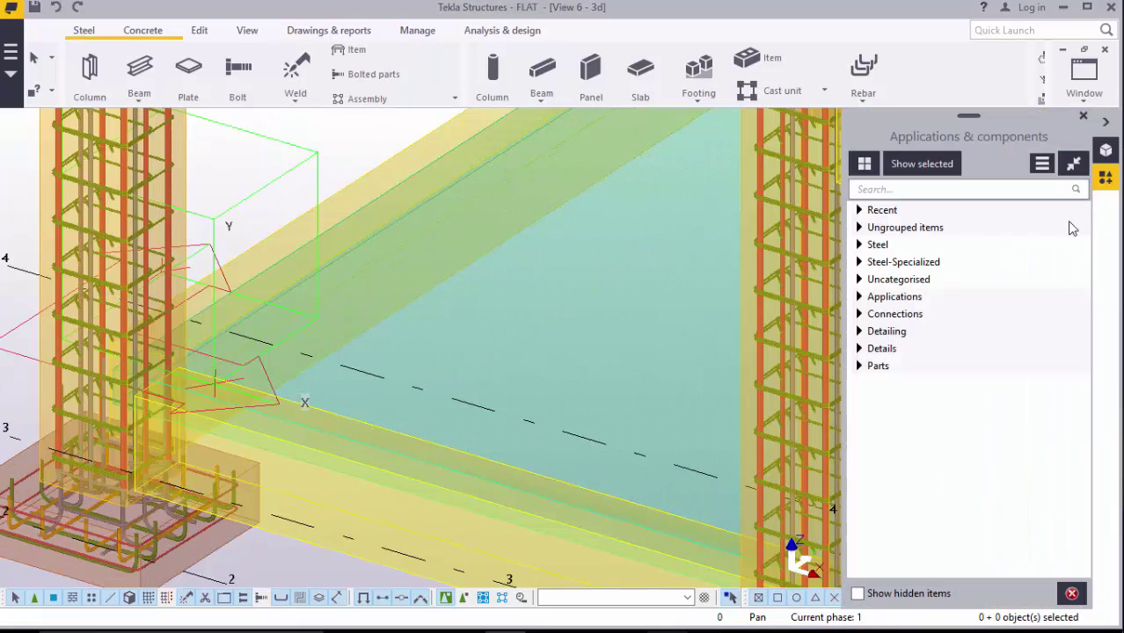
left_click(903, 188)
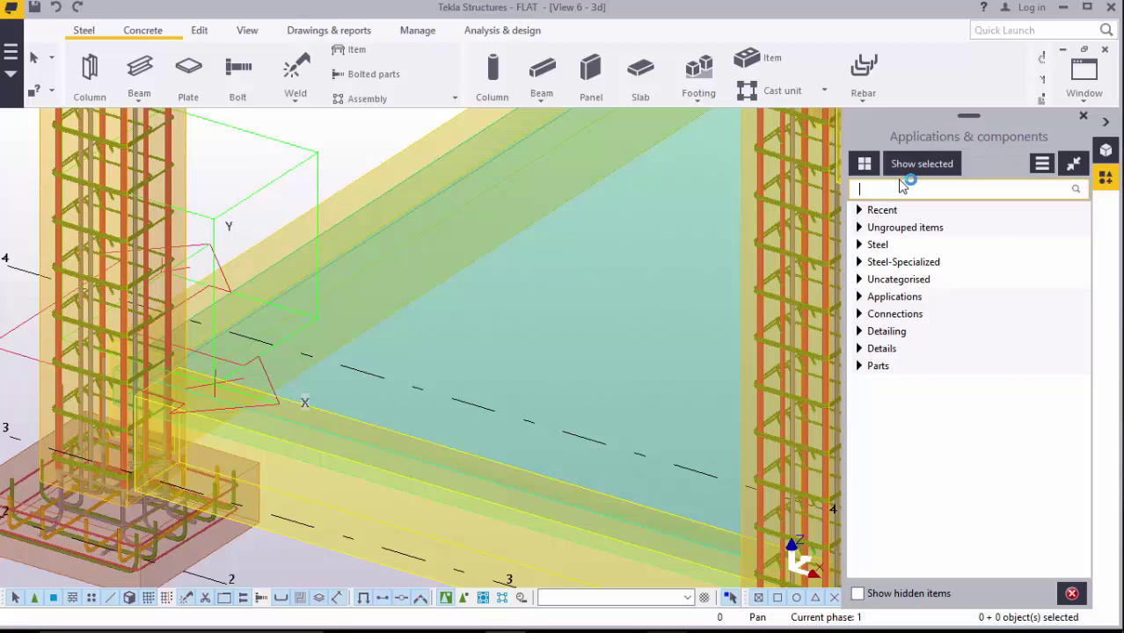
type("SLAB")
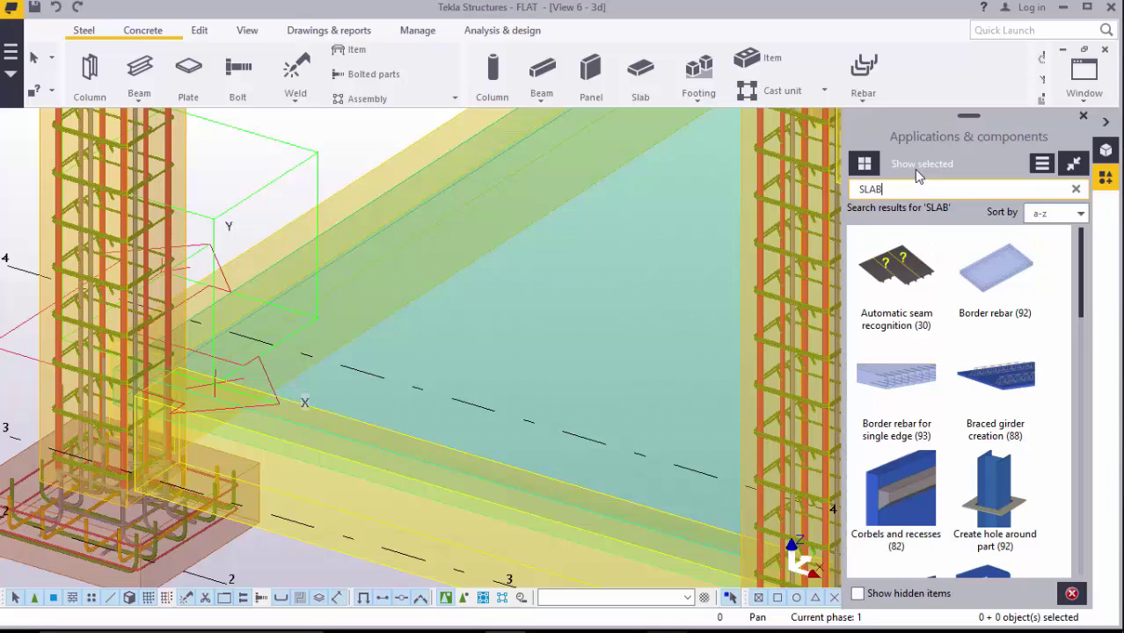
Start the Slab bars component and zoom toward the slab corner beside the column
scroll(983, 359, "down", 3)
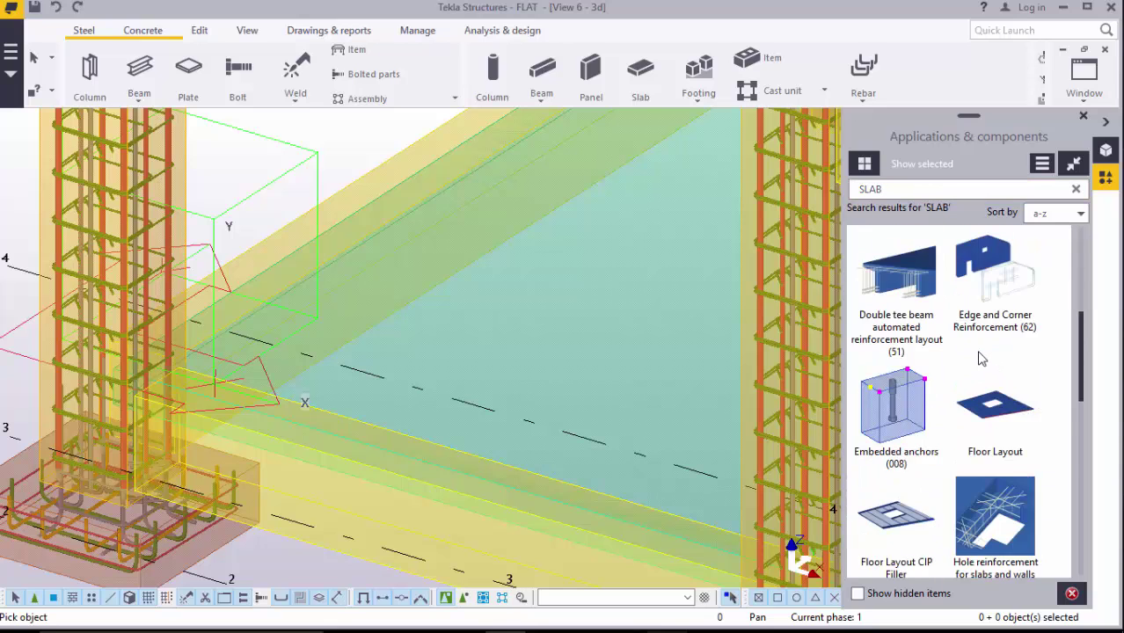
scroll(983, 359, "down", 2)
scroll(983, 359, "down", 2)
scroll(983, 359, "down", 2)
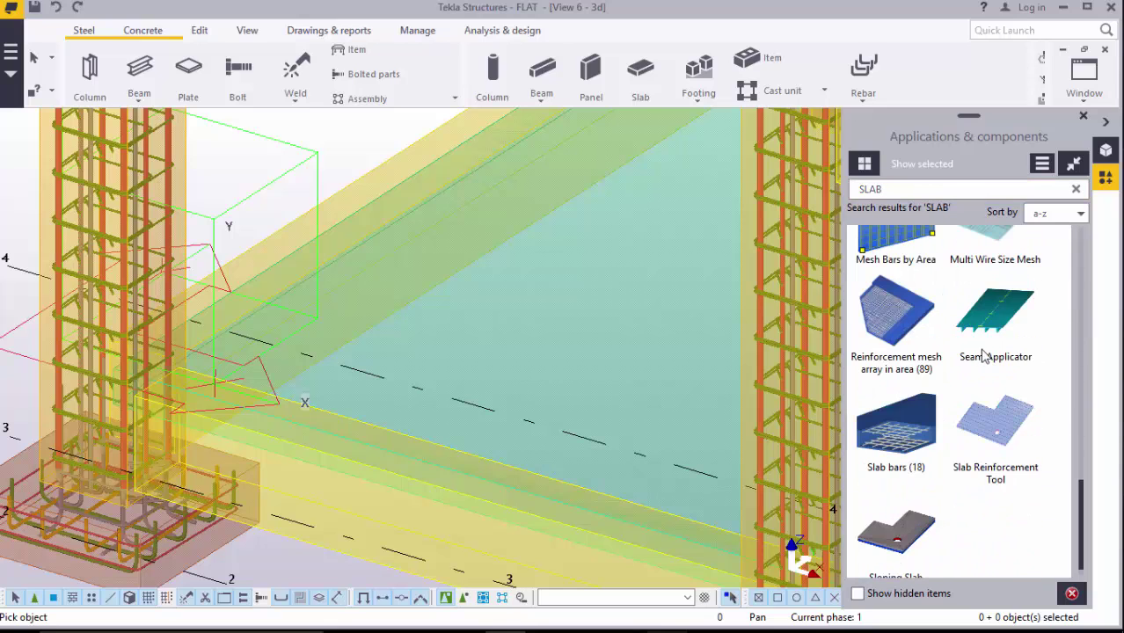
left_click(914, 430)
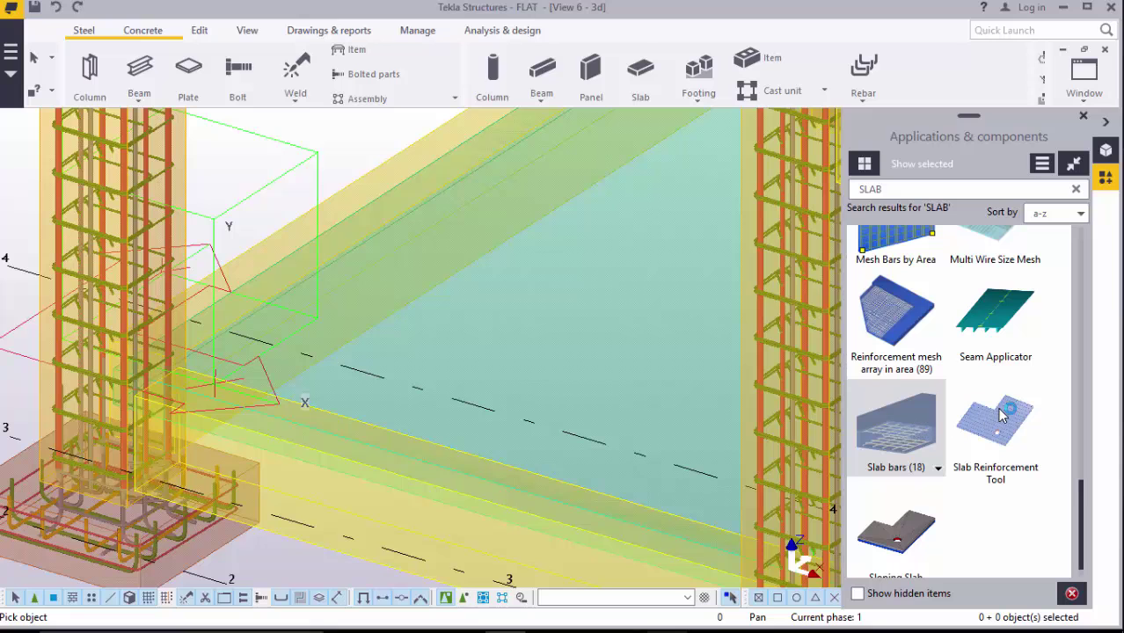
scroll(822, 416, "down", 2)
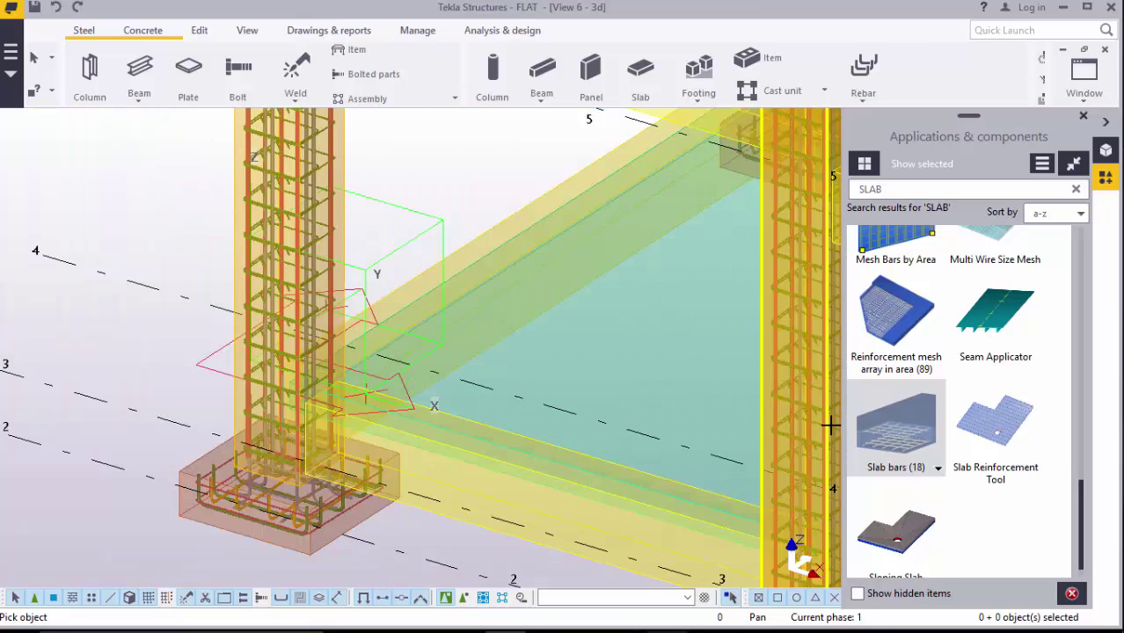
scroll(878, 424, "down", 1)
scroll(299, 387, "up", 2)
scroll(289, 382, "up", 3)
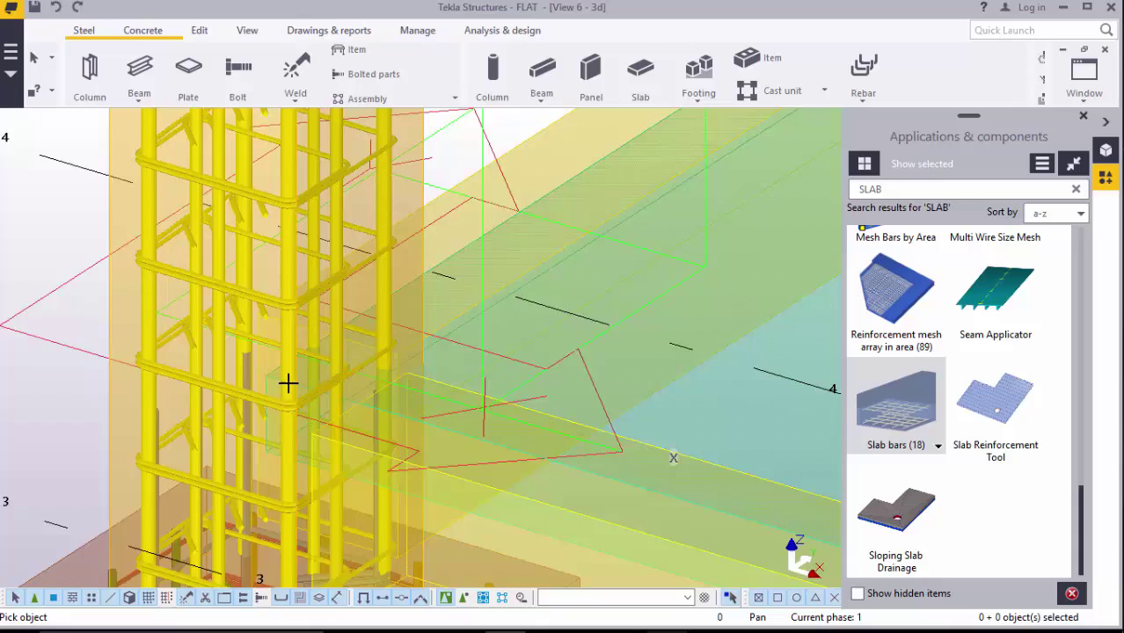
scroll(756, 351, "down", 1)
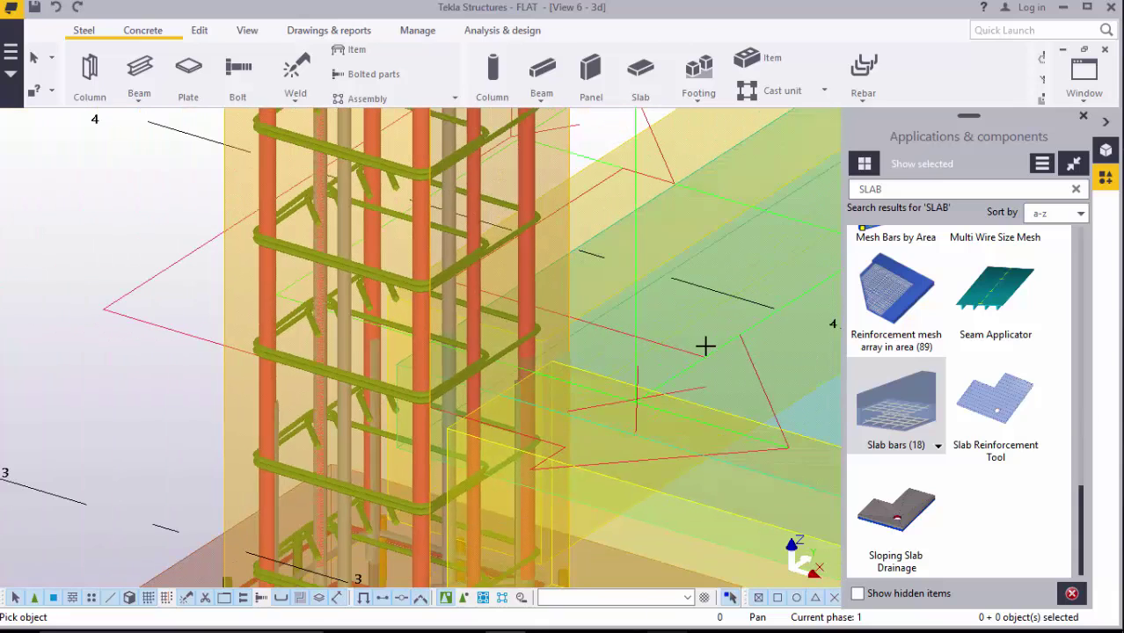
scroll(379, 365, "up", 1)
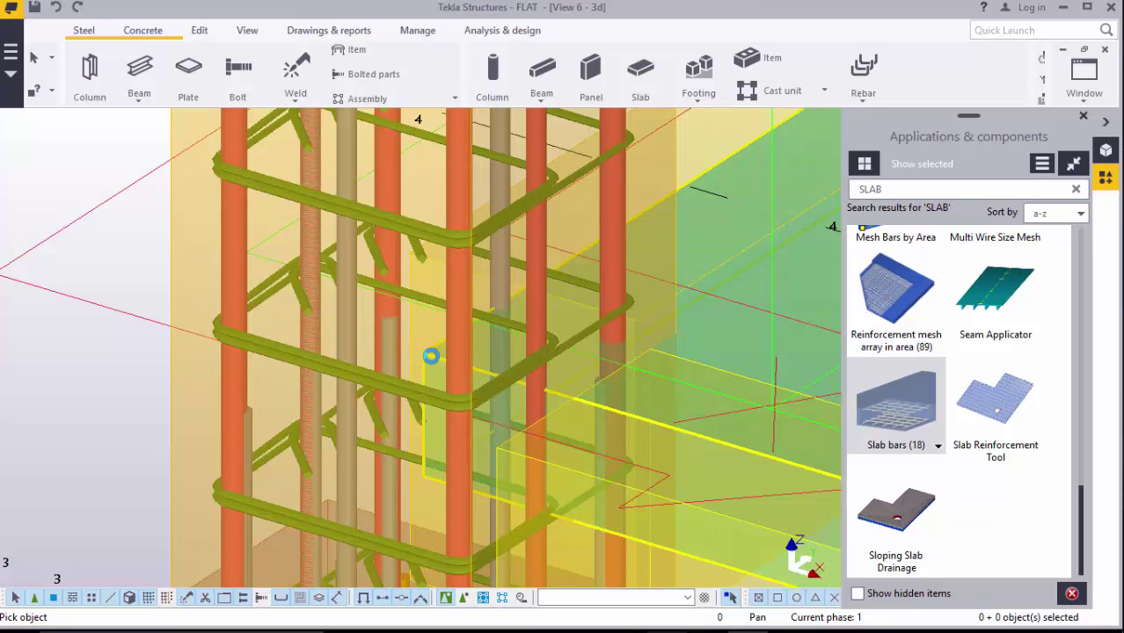
Interrupt the Slab bars picking after the mesh and close the components catalogue
scroll(286, 355, "down", 2)
scroll(519, 409, "up", 1)
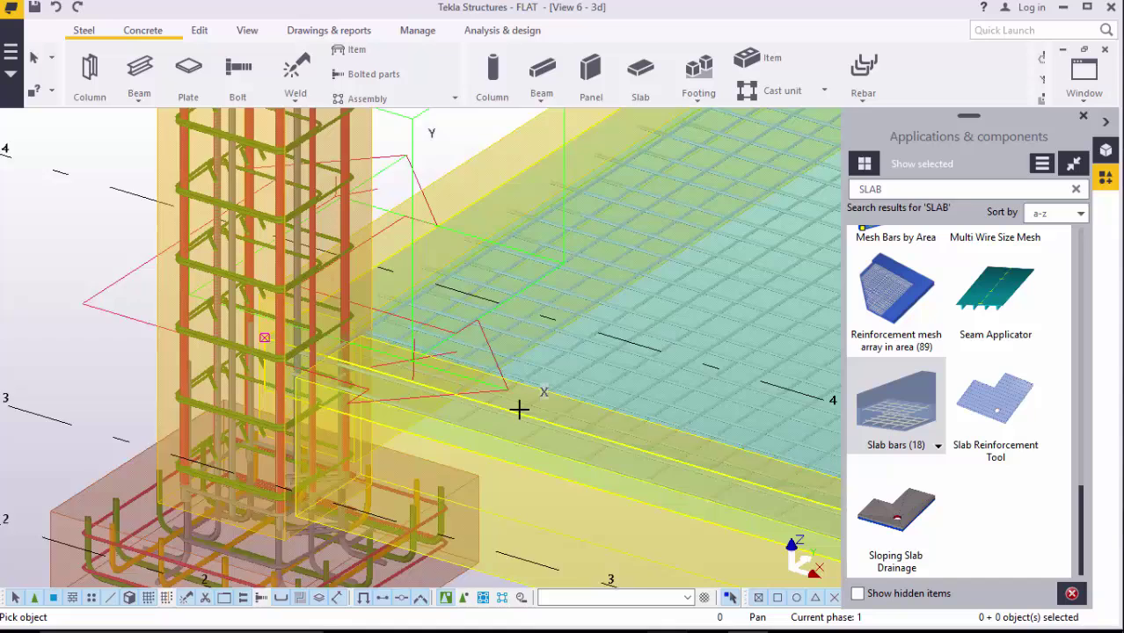
scroll(519, 409, "up", 2)
right_click(389, 250)
left_click(415, 257)
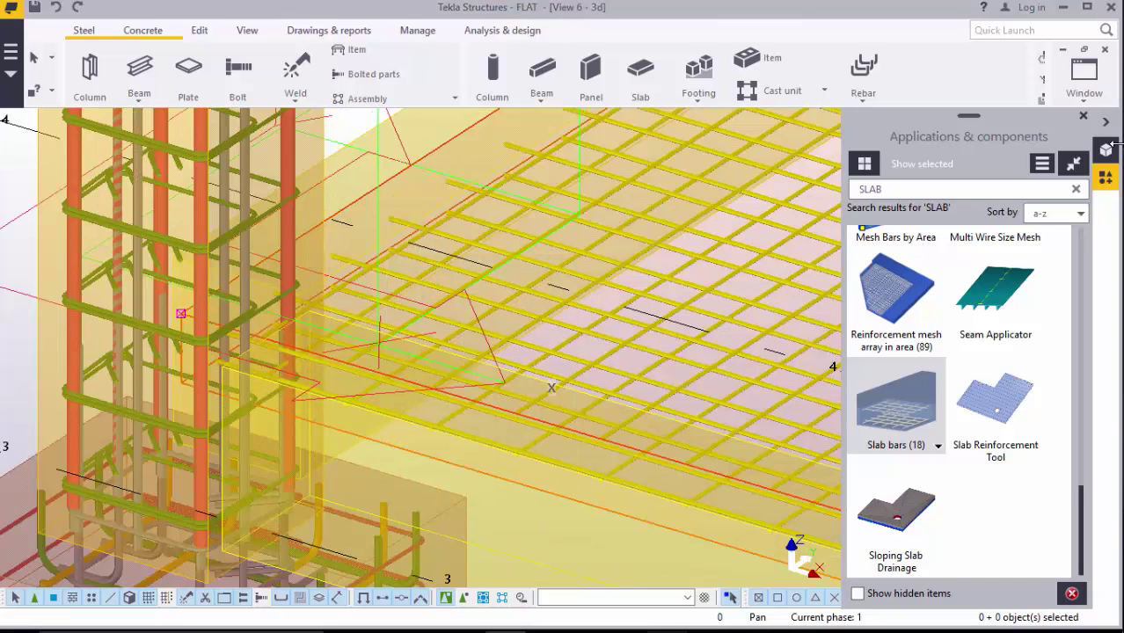
left_click(1082, 116)
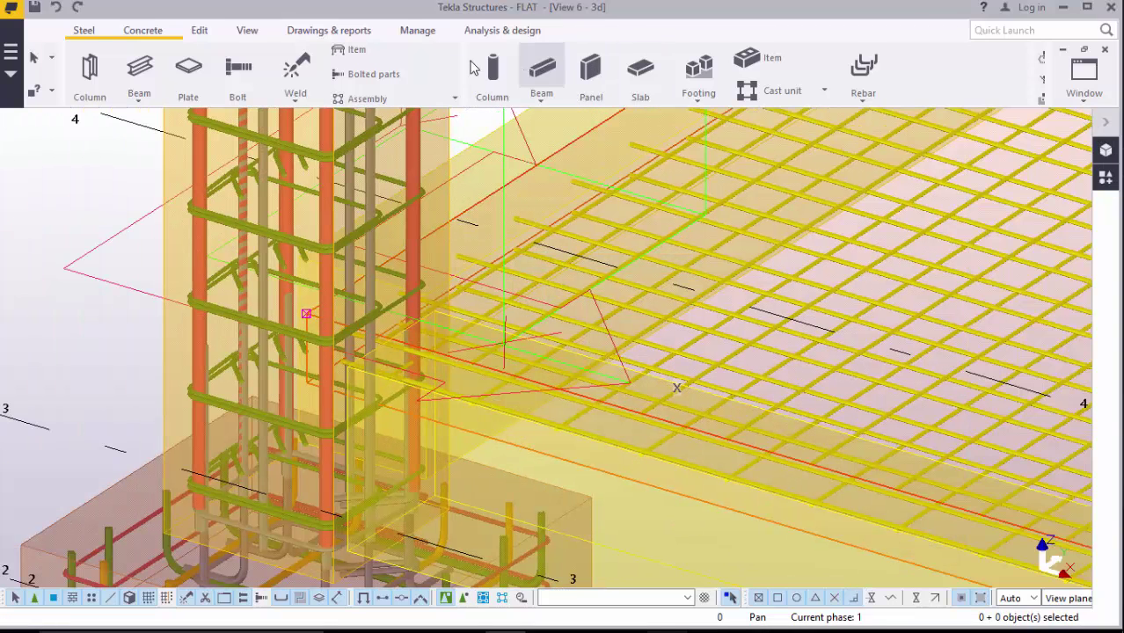
Set a rotation centre at the slab corner and orbit the model around it
left_click(248, 29)
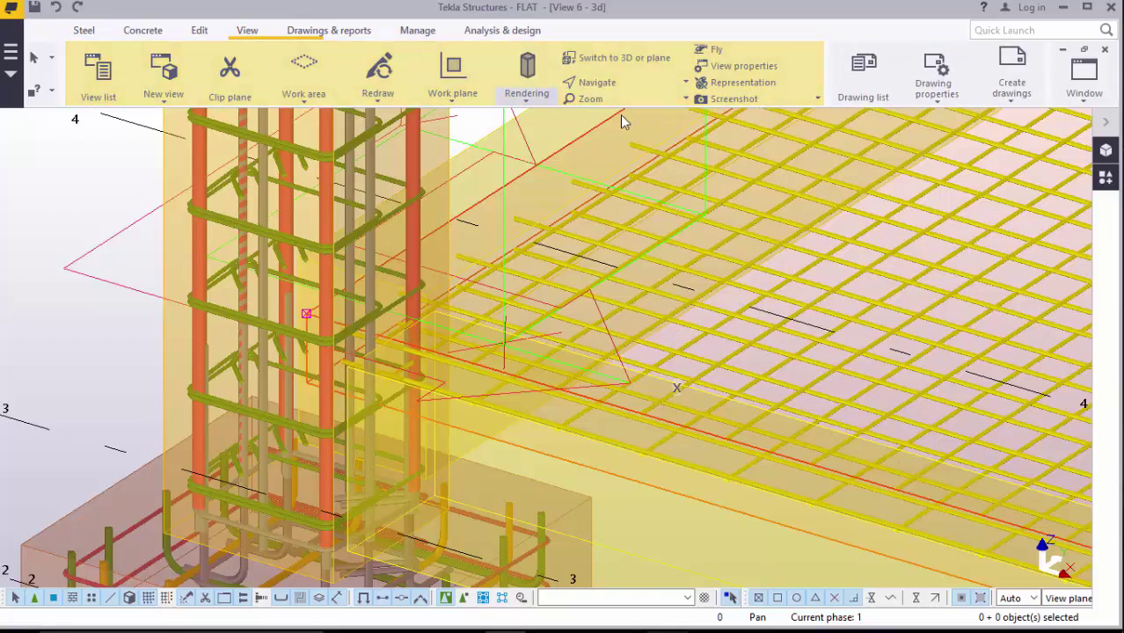
left_click(597, 82)
left_click(626, 108)
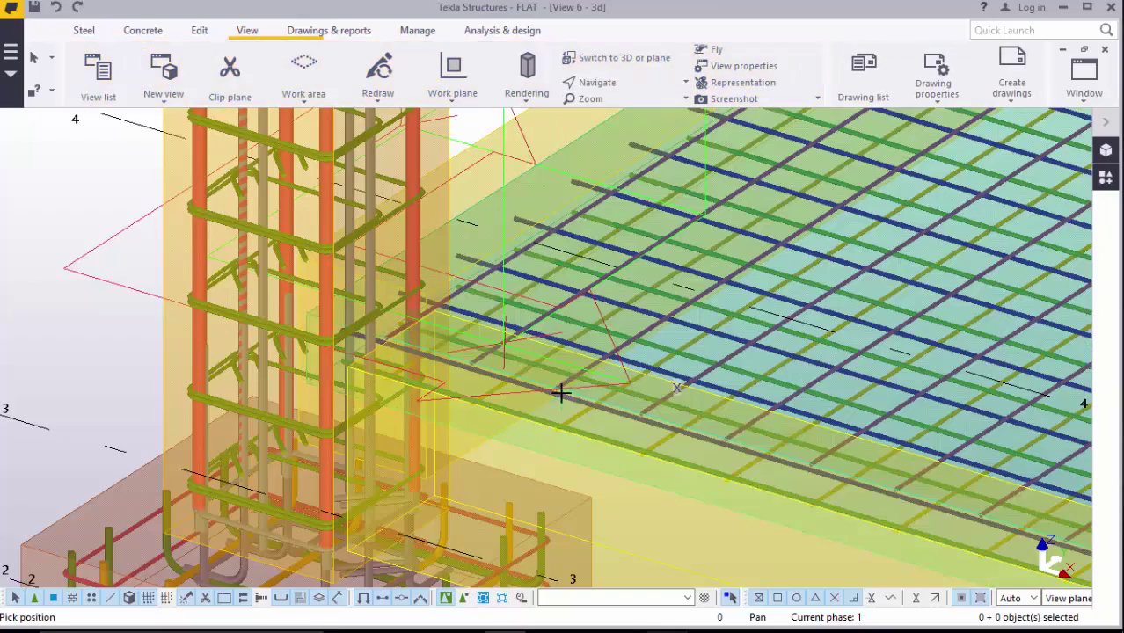
mouse_move(560, 393)
left_mouse_down()
mouse_move(592, 309)
mouse_move(509, 364)
mouse_move(537, 351)
mouse_move(635, 351)
mouse_move(622, 320)
mouse_move(582, 326)
mouse_move(576, 351)
mouse_move(547, 368)
mouse_move(570, 238)
left_mouse_up()
right_click(570, 238)
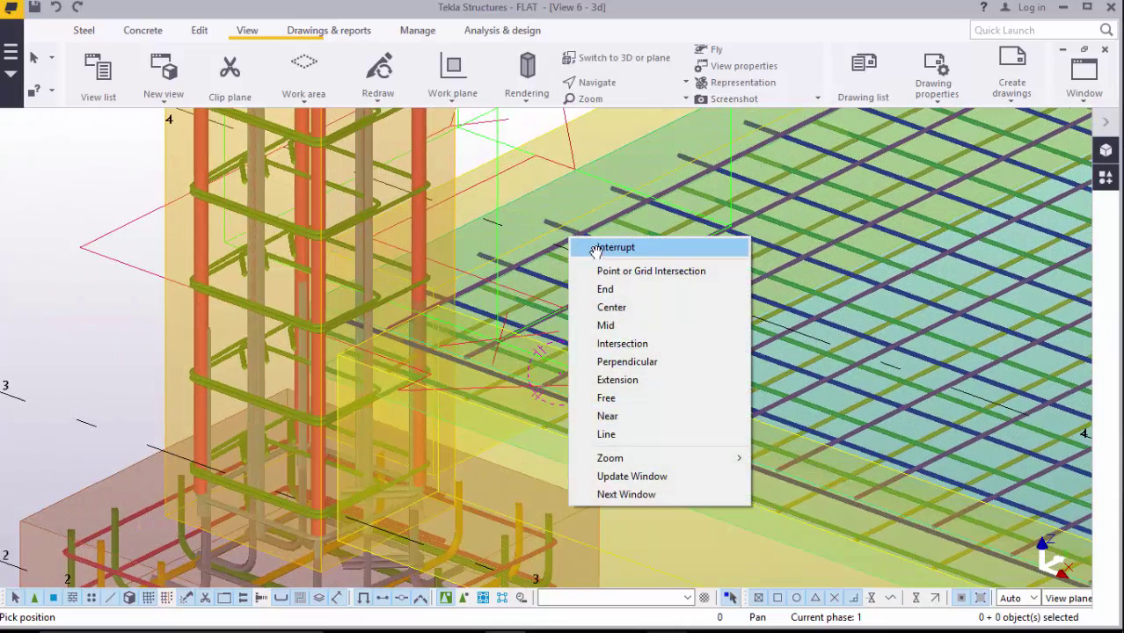
left_click(596, 248)
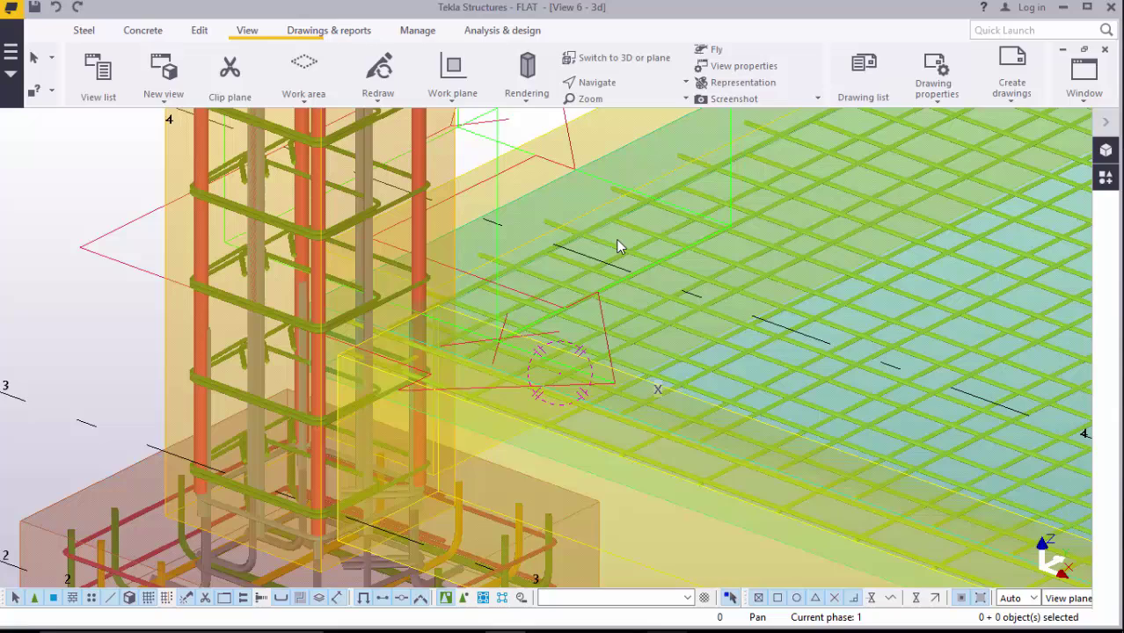
scroll(616, 239, "up", 2)
scroll(607, 245, "up", 1)
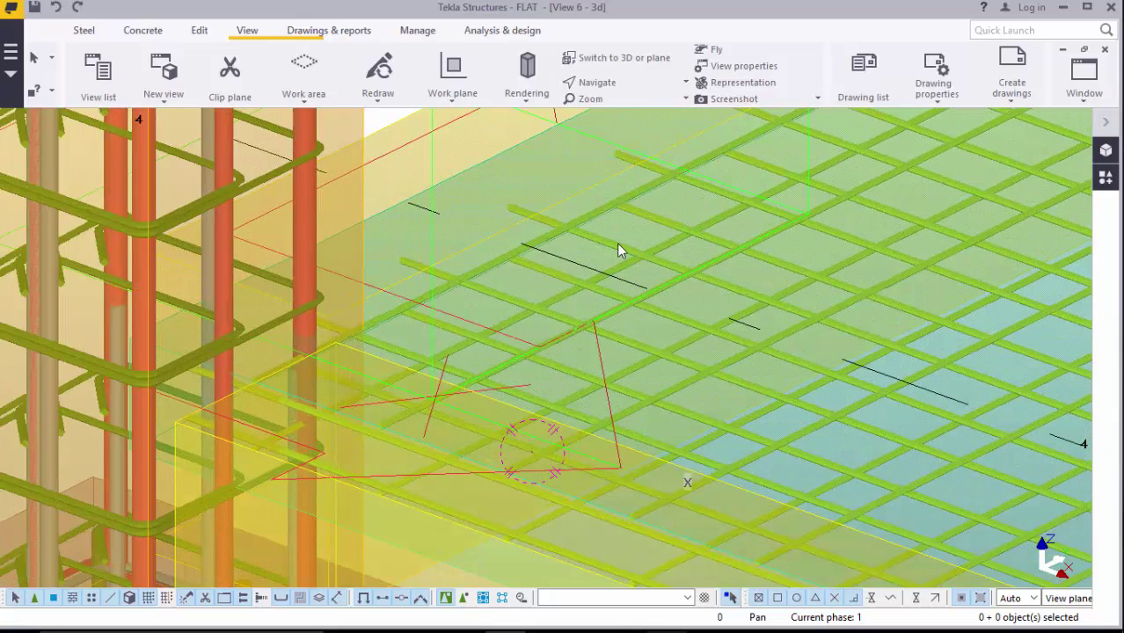
Open the slab mesh's Slab bars properties and apply a 25.00 top cover
double_click(618, 245)
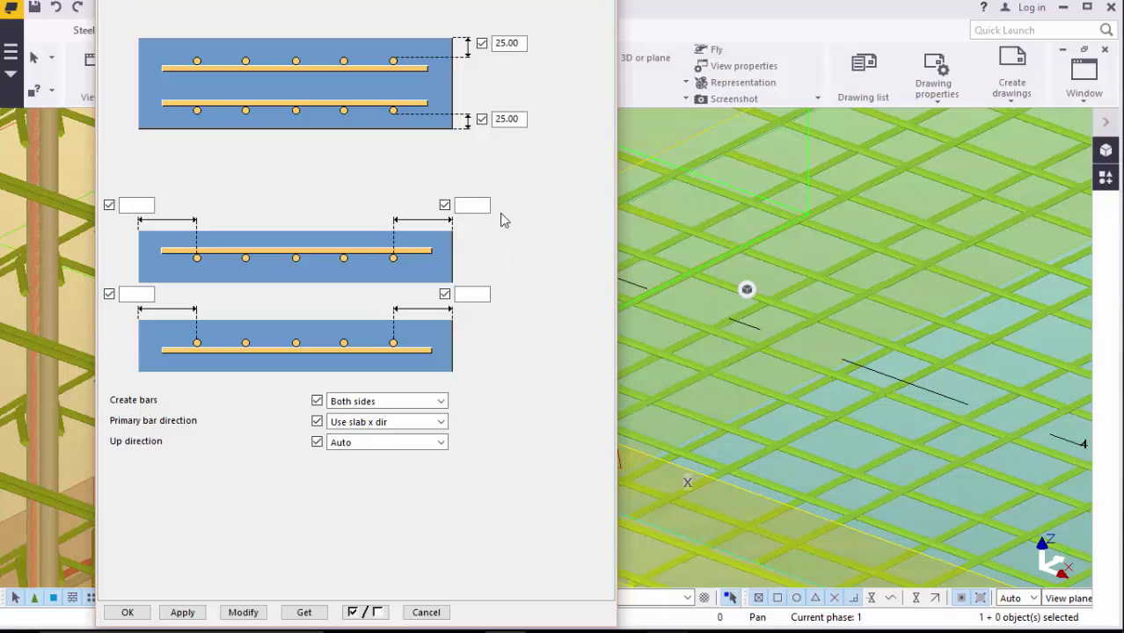
left_click(510, 42)
left_click_drag(511, 43, 497, 44)
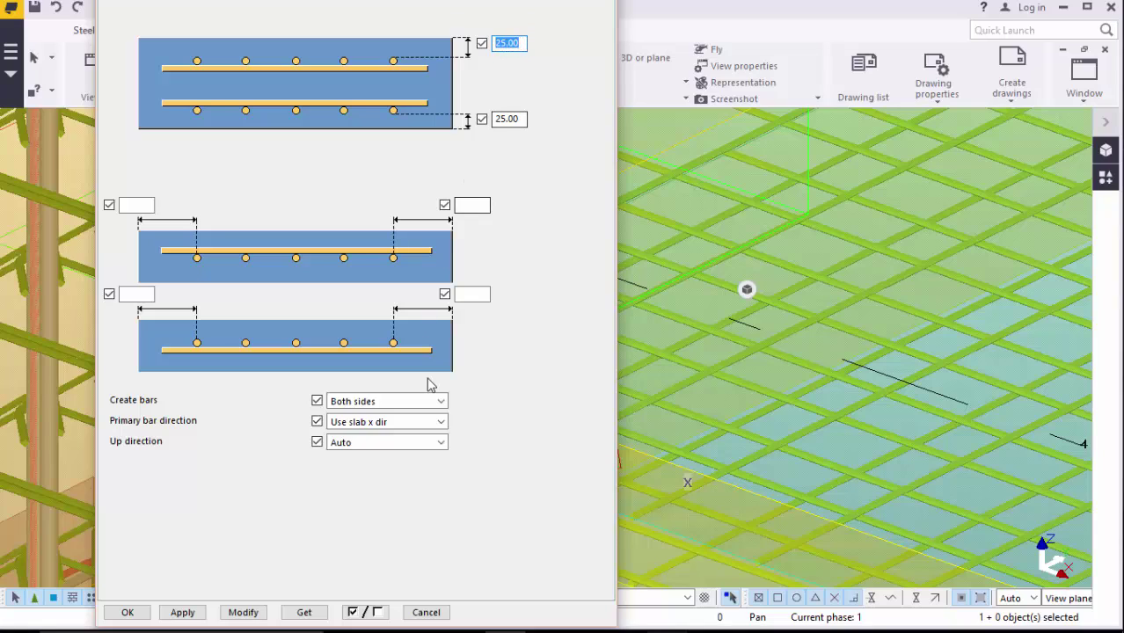
left_click(249, 614)
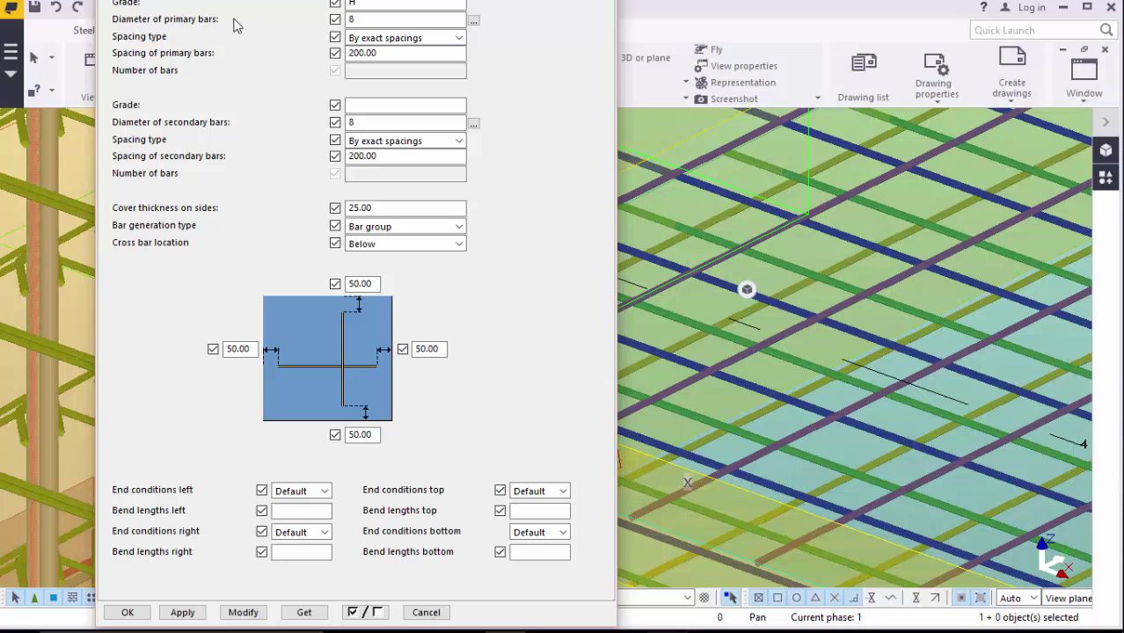
Choose 12 mm T460 main bars for the mesh's primary bars
left_click(474, 20)
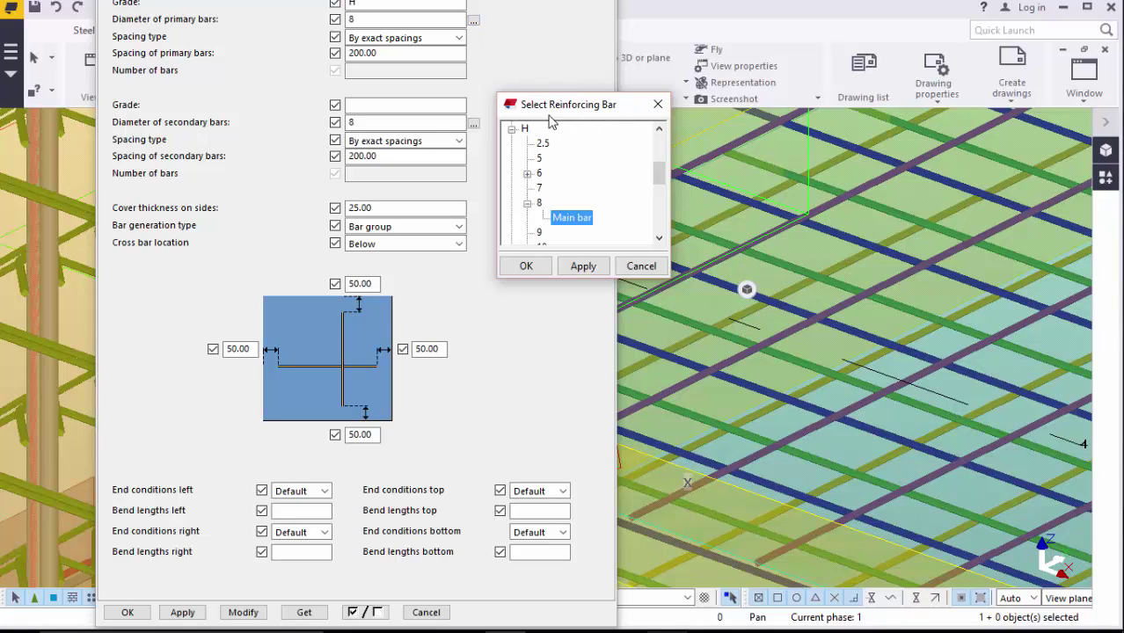
left_click(660, 237)
left_click(660, 238)
scroll(661, 239, "down", 1)
scroll(661, 239, "down", 3)
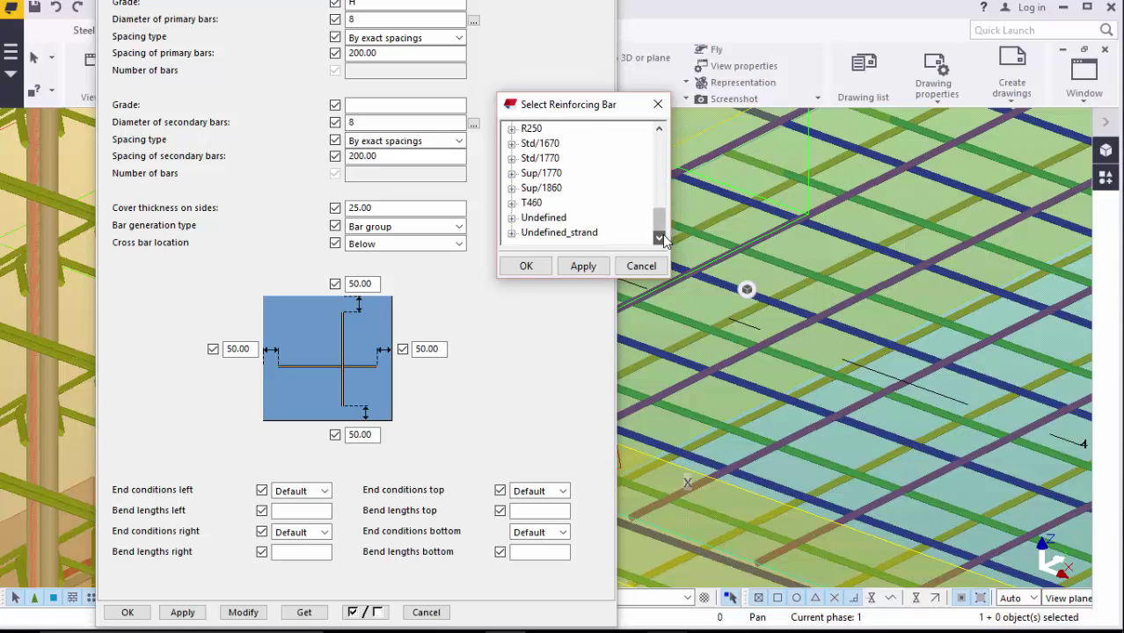
left_click(512, 203)
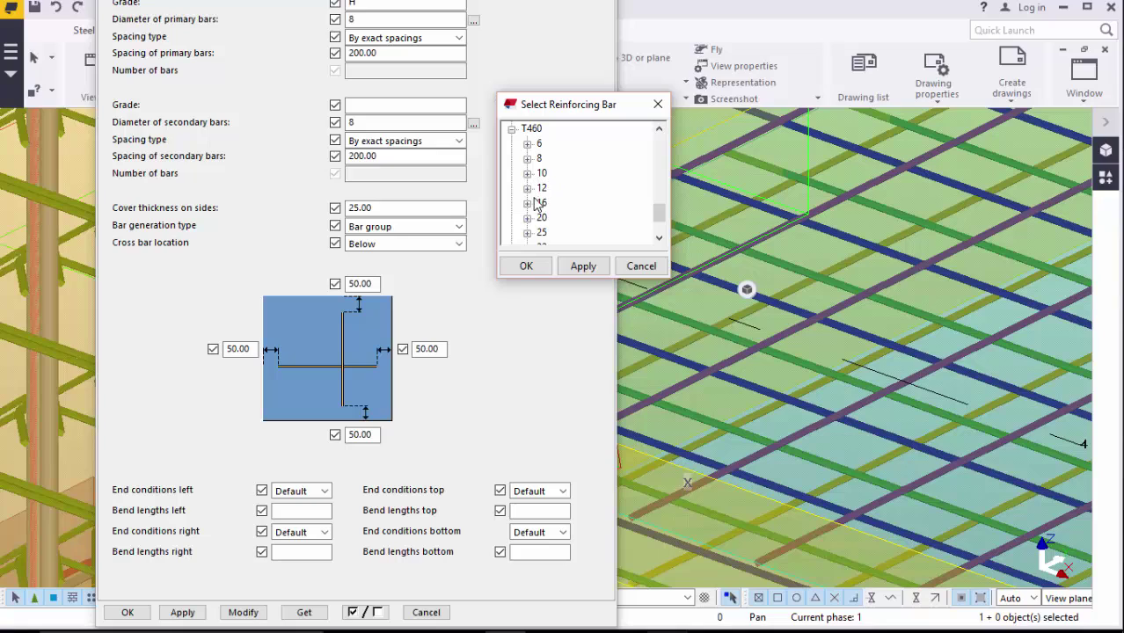
left_click(526, 188)
left_click(574, 203)
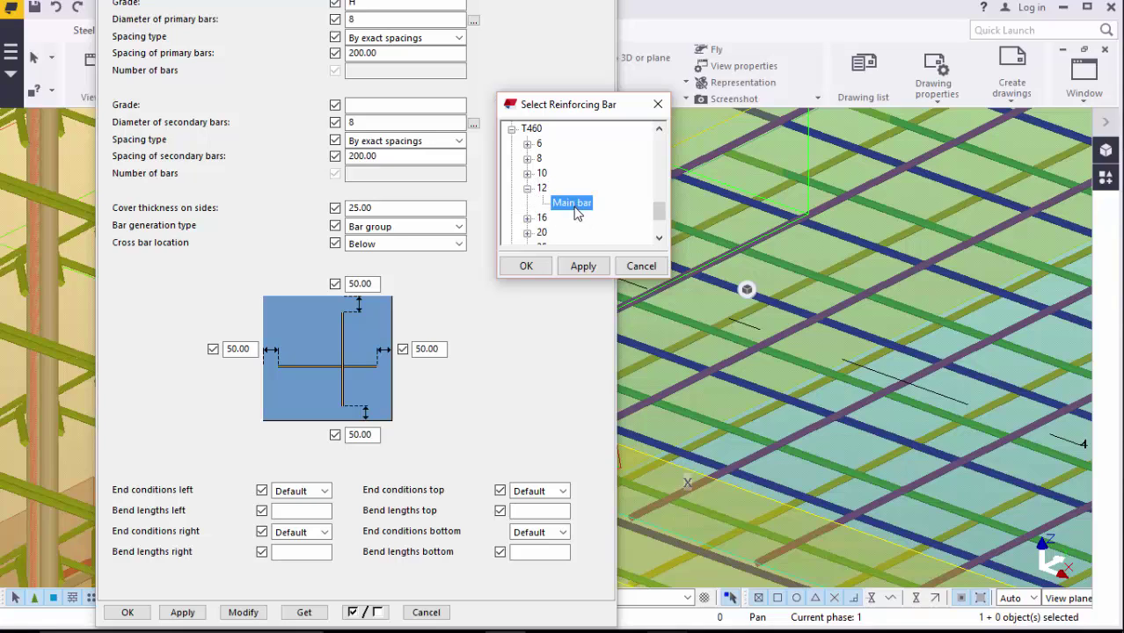
left_click(583, 265)
left_click(525, 267)
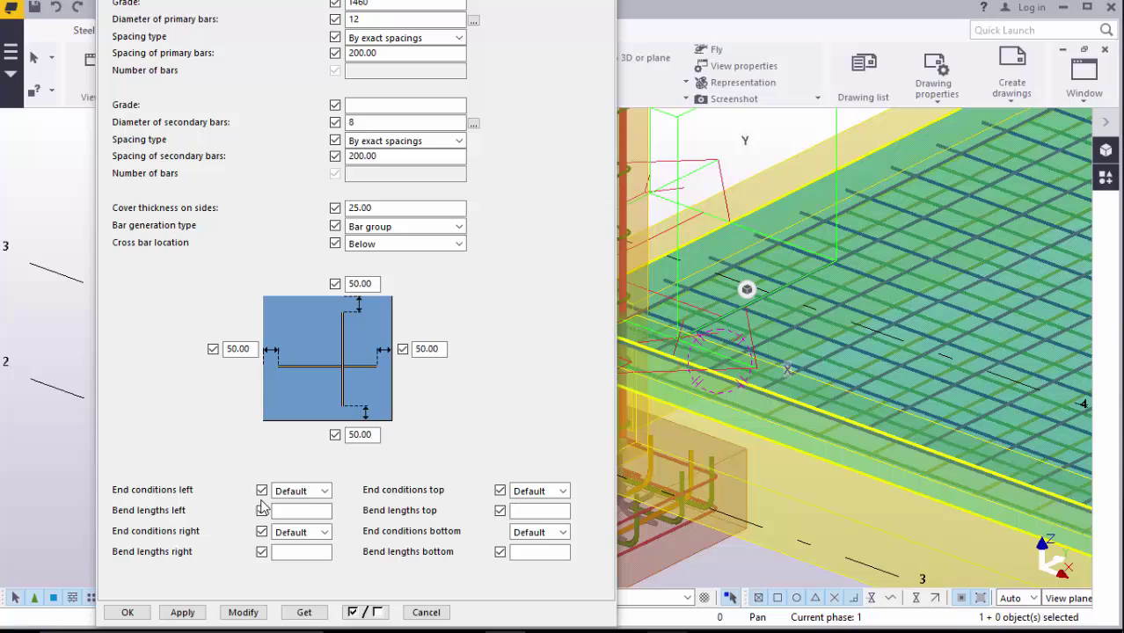
Give the left bar ends 90-degree hooks and update the slab mesh
left_click(325, 491)
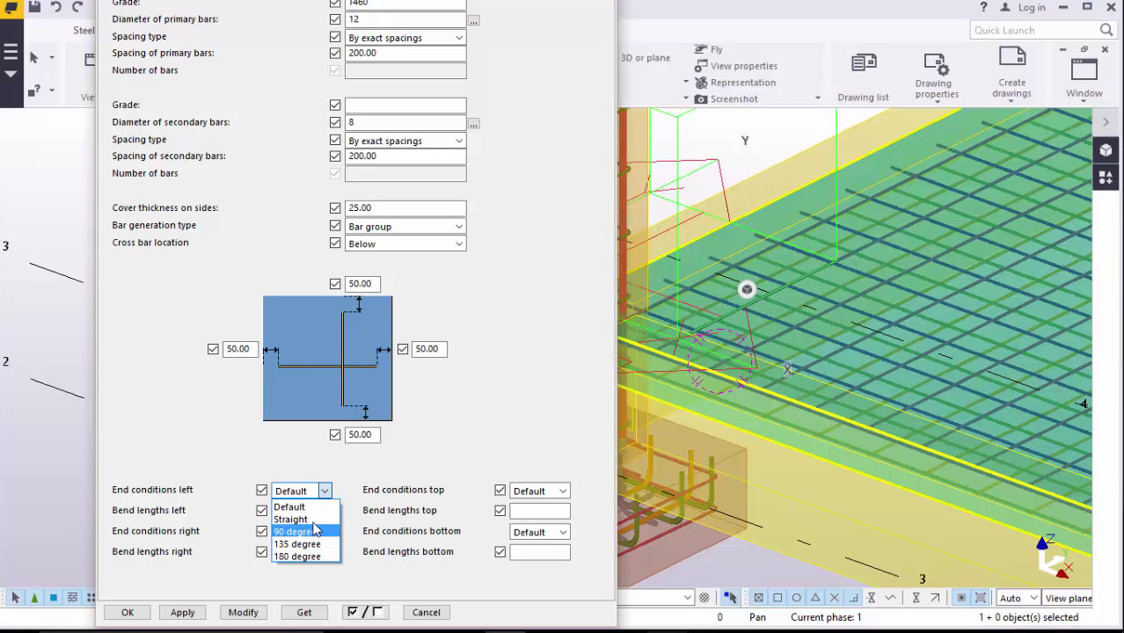
left_click(322, 531)
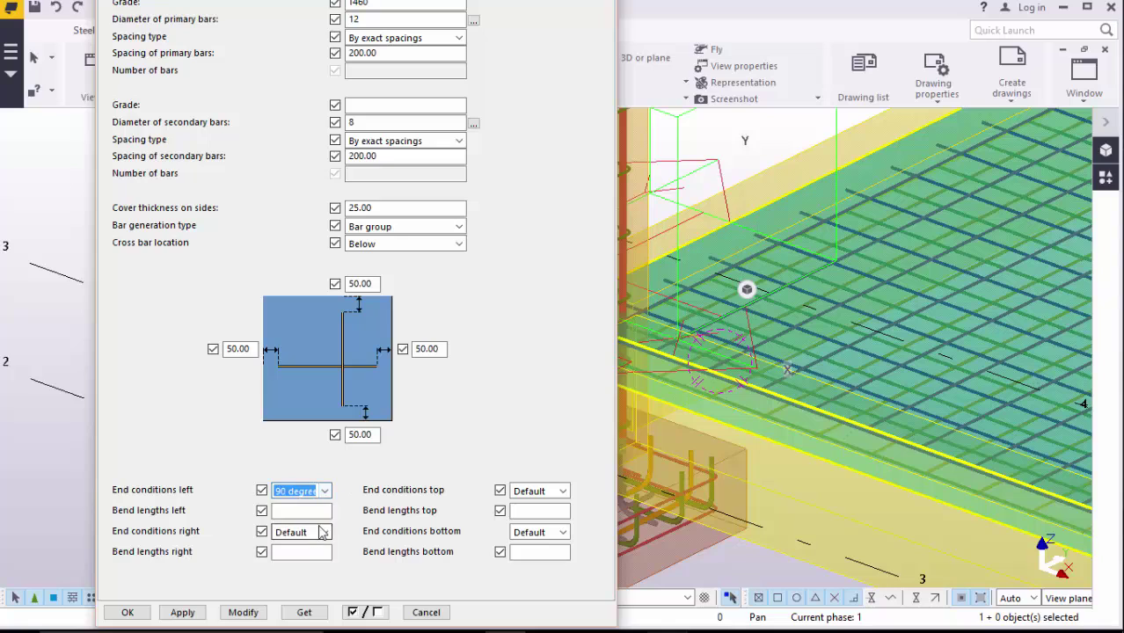
left_click(250, 611)
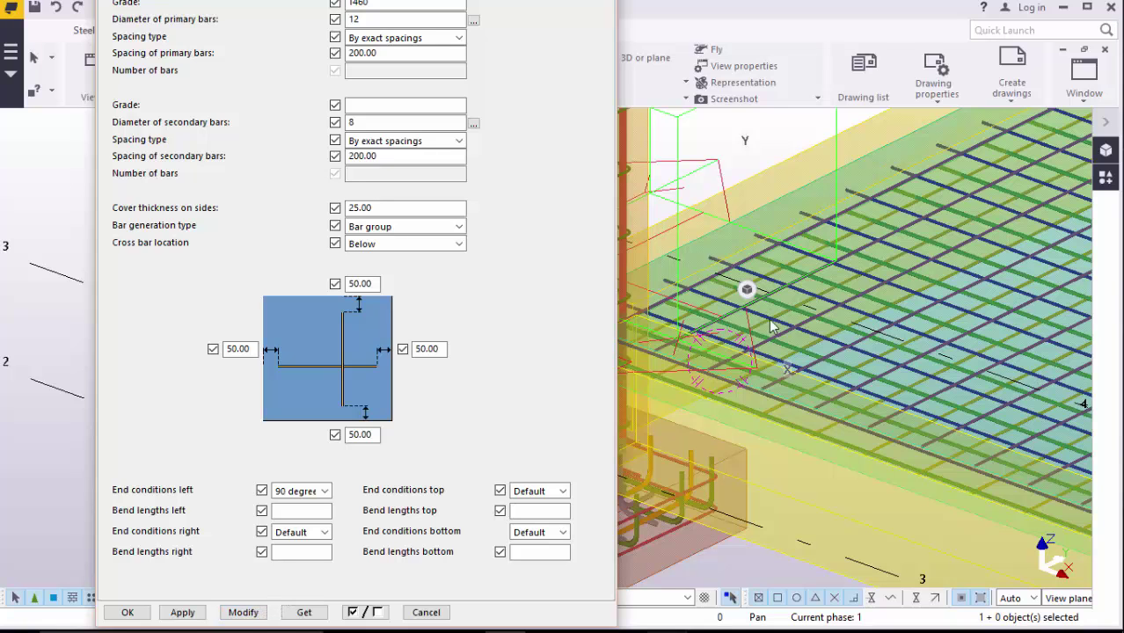
scroll(673, 306, "up", 3)
scroll(674, 306, "up", 3)
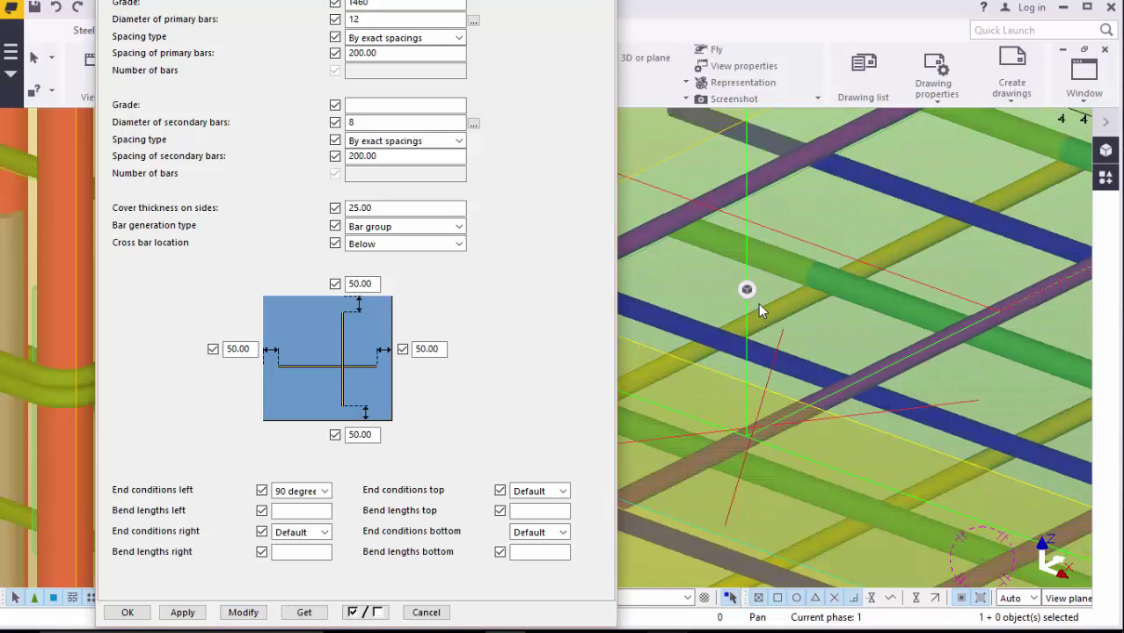
scroll(758, 303, "down", 5)
scroll(772, 279, "up", 3)
scroll(773, 277, "up", 2)
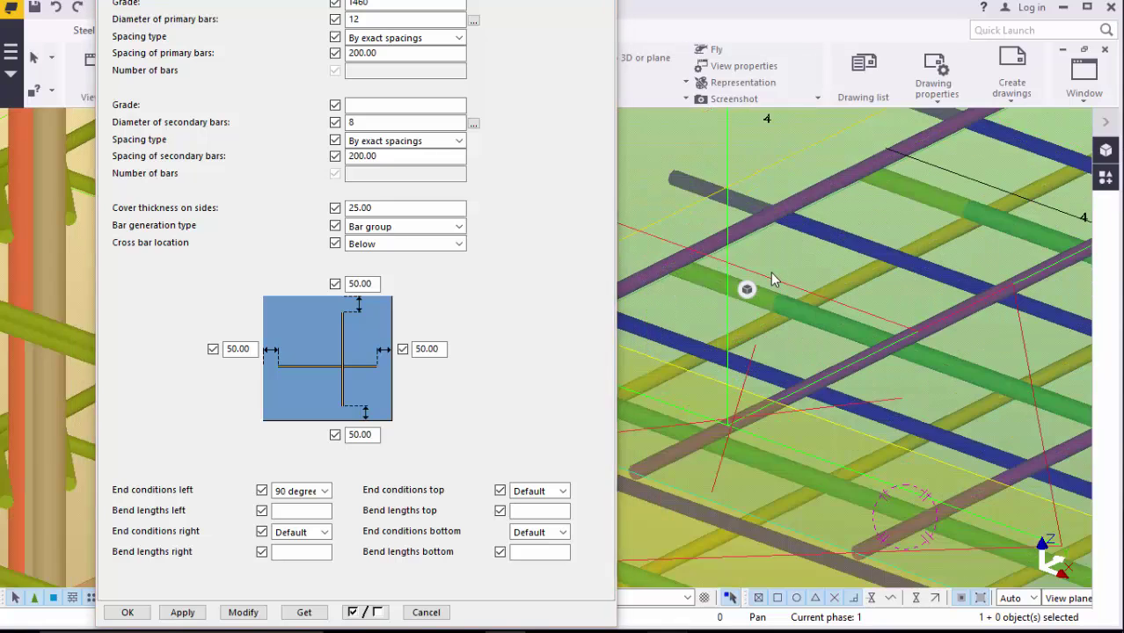
scroll(771, 281, "down", 3)
scroll(765, 282, "down", 3)
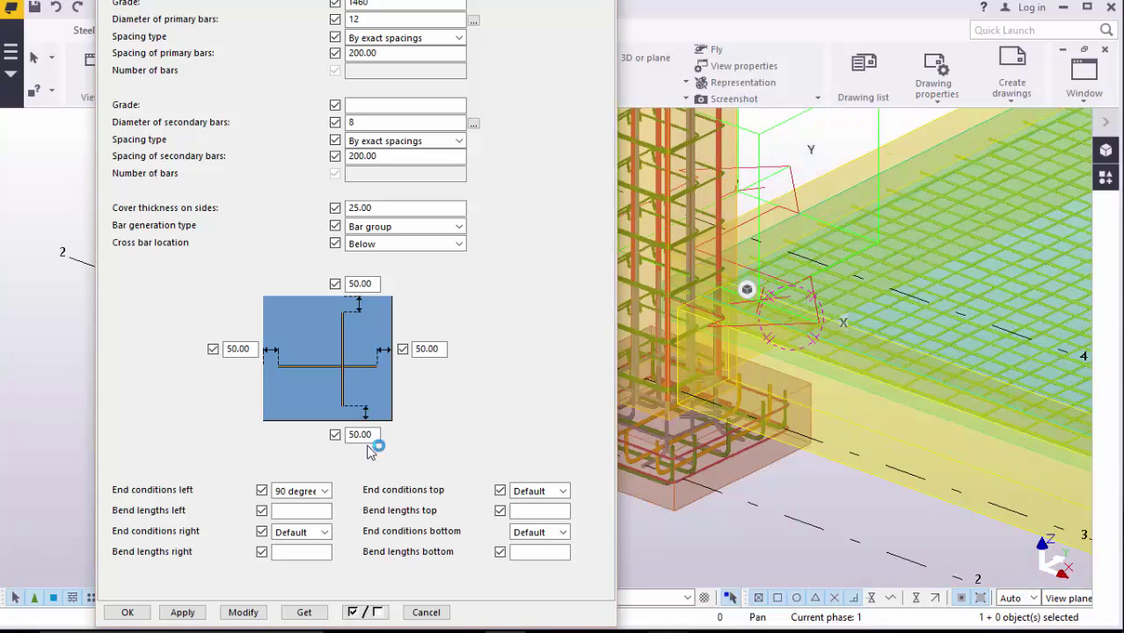
Make the left bar ends straight and keep the right ends at Default
left_click(325, 490)
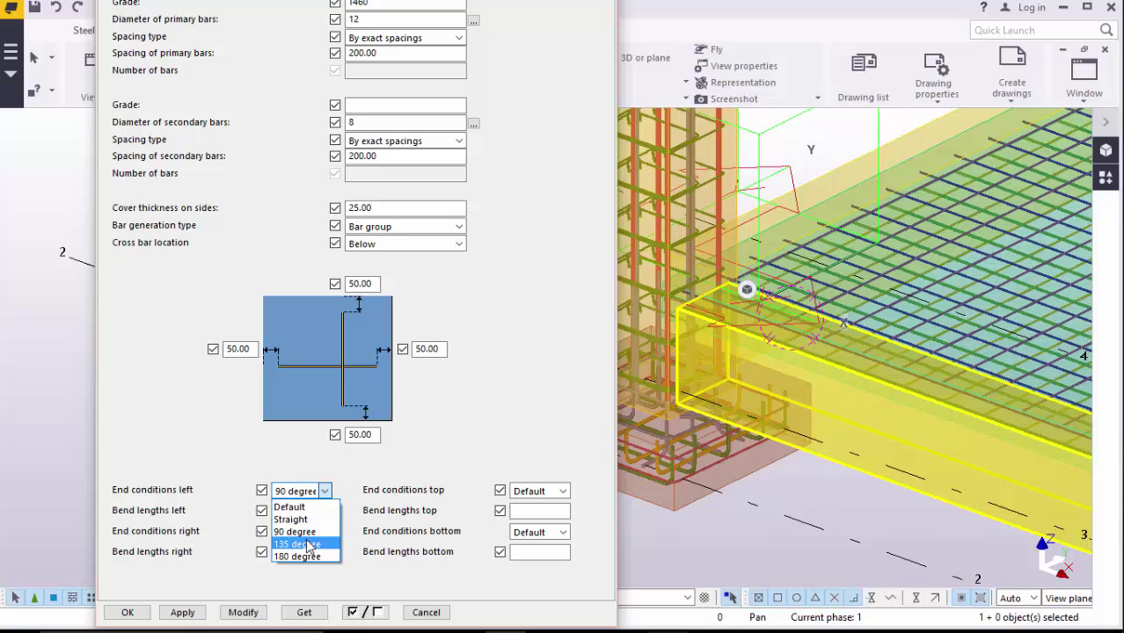
left_click(313, 517)
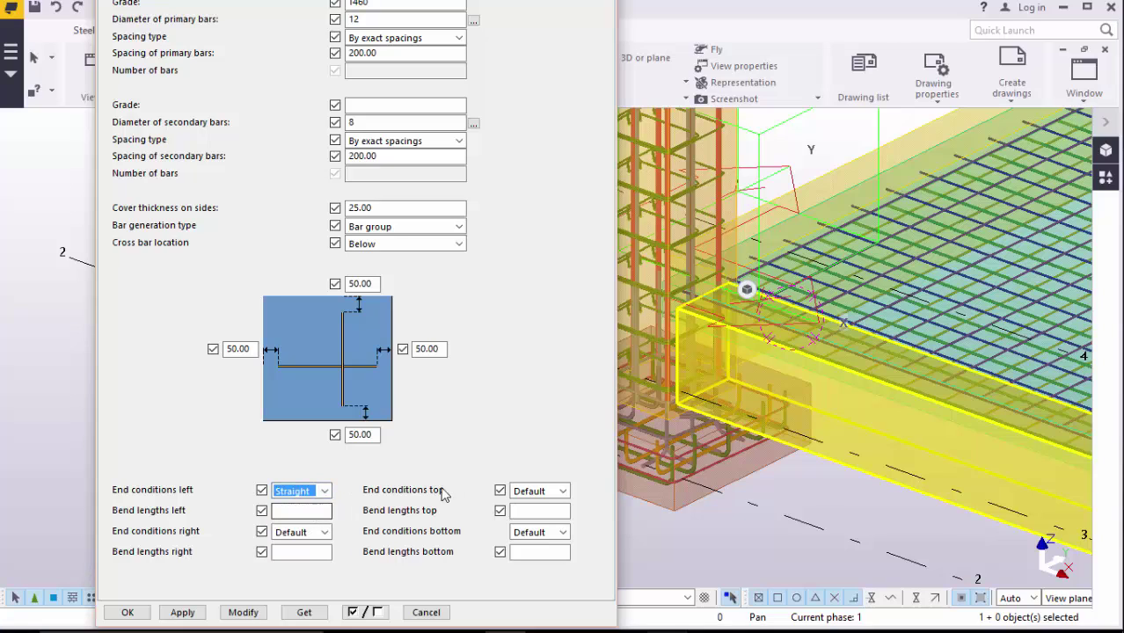
left_click(324, 534)
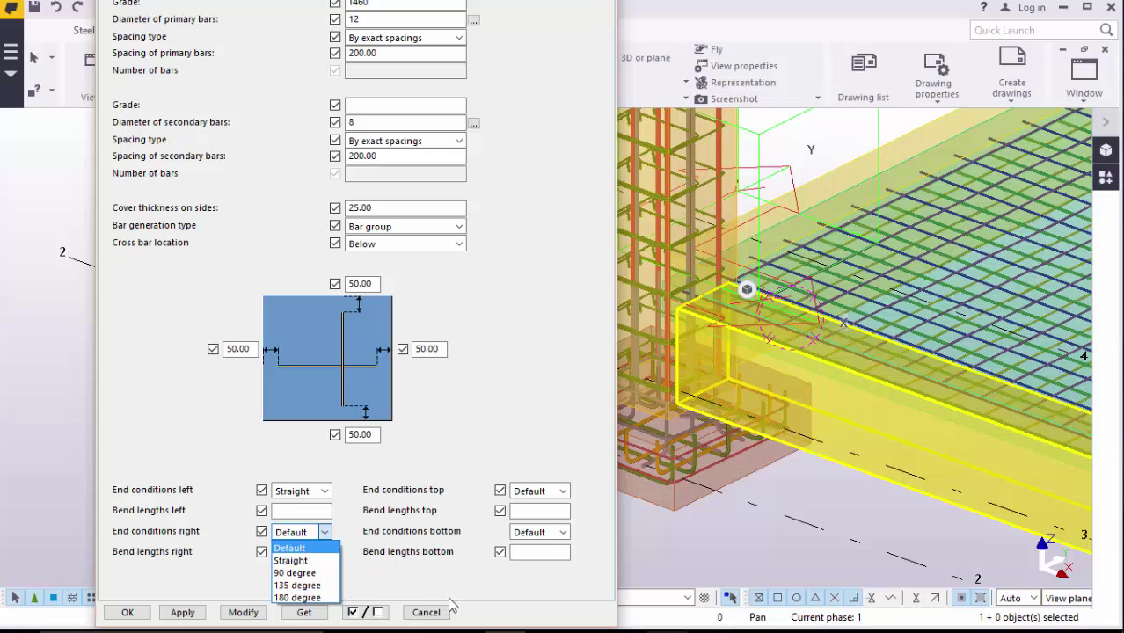
left_click(442, 520)
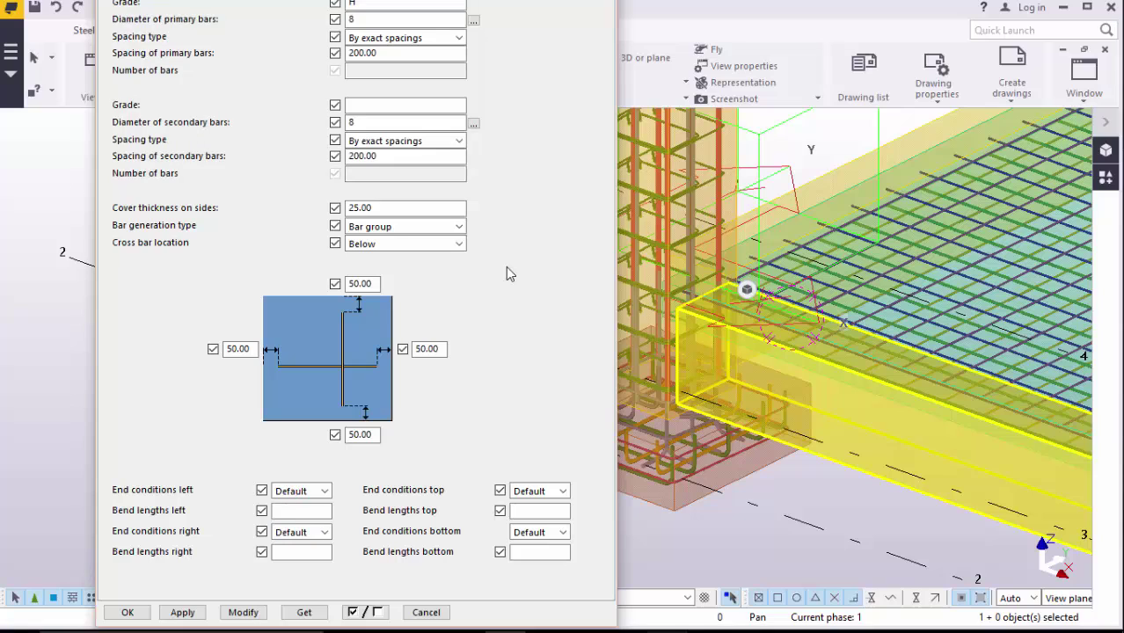
Set the primary bars to 8 mm T460 main bars
left_click(474, 20)
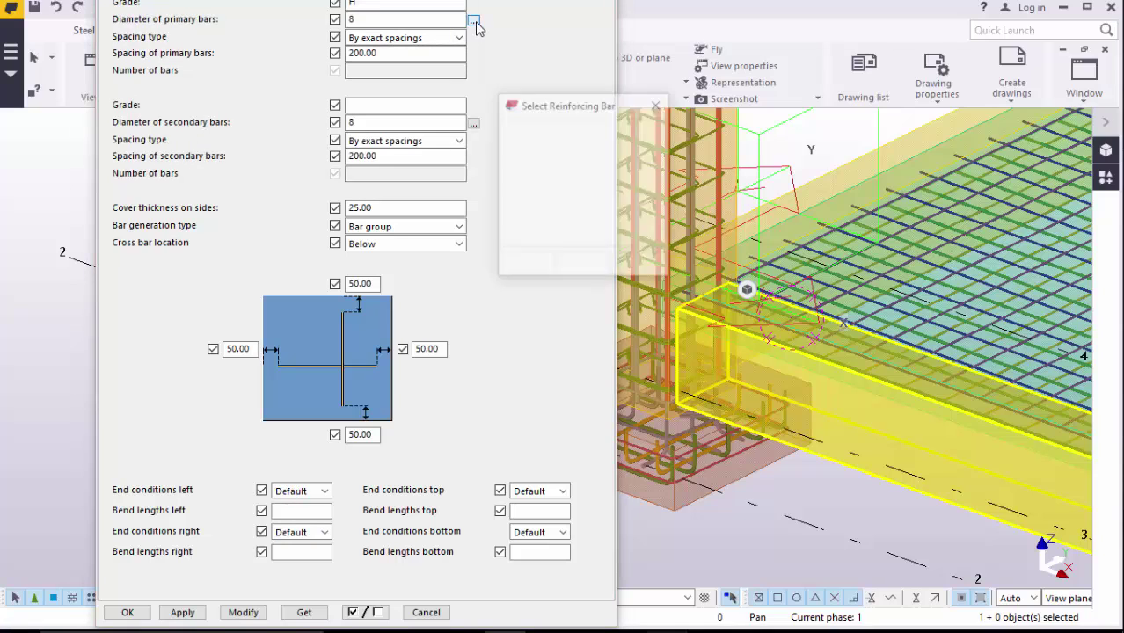
left_click_drag(660, 172, 665, 215)
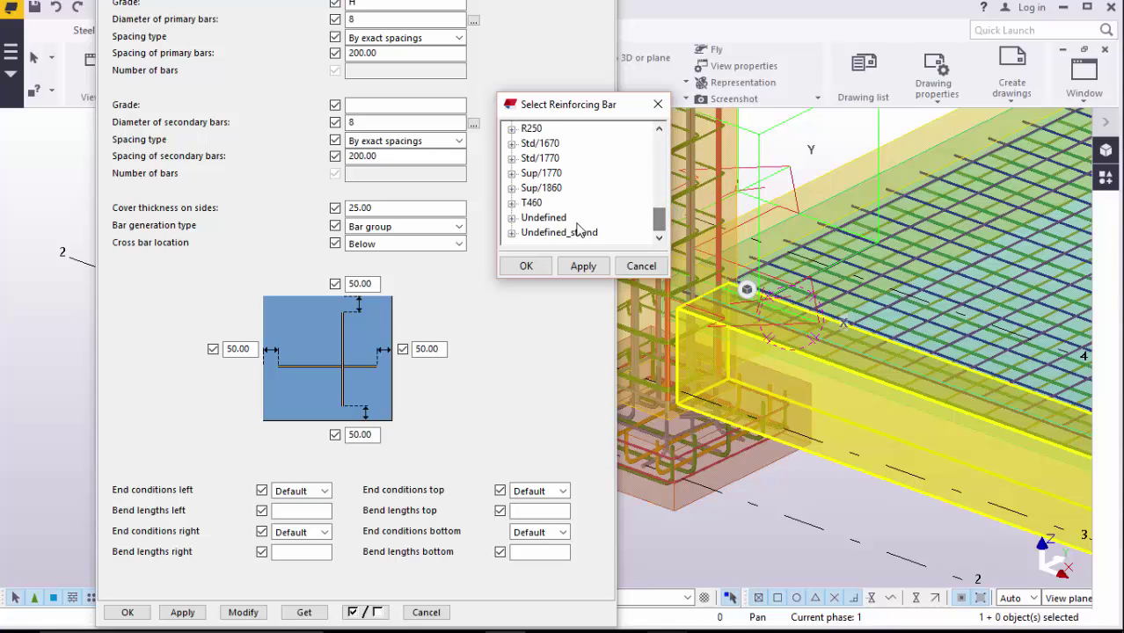
left_click(513, 217)
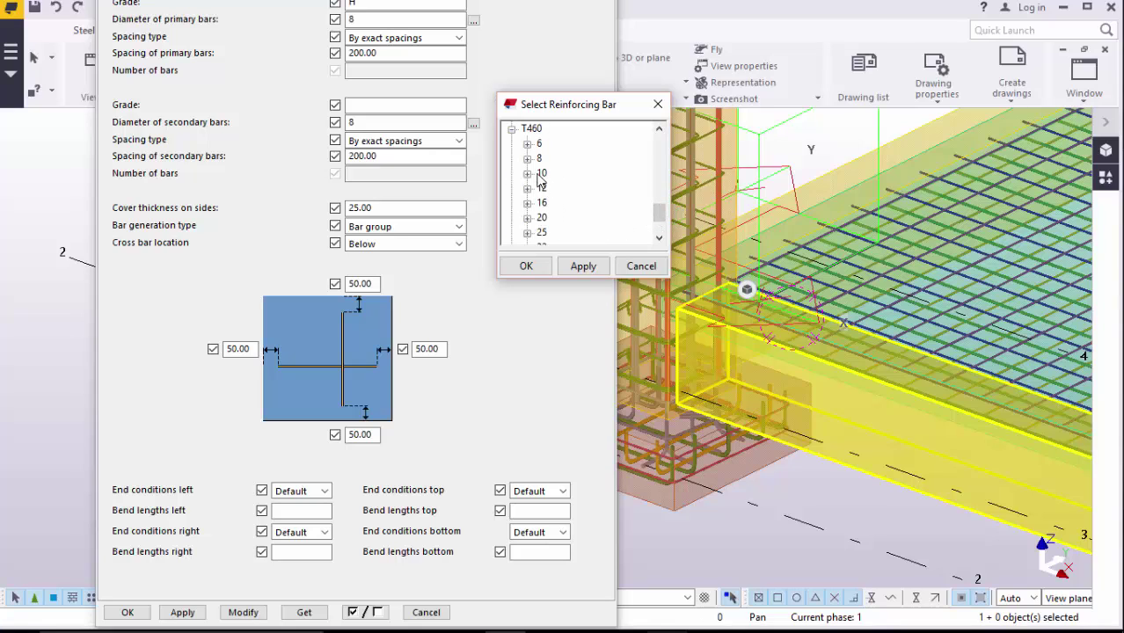
left_click(527, 159)
left_click(572, 175)
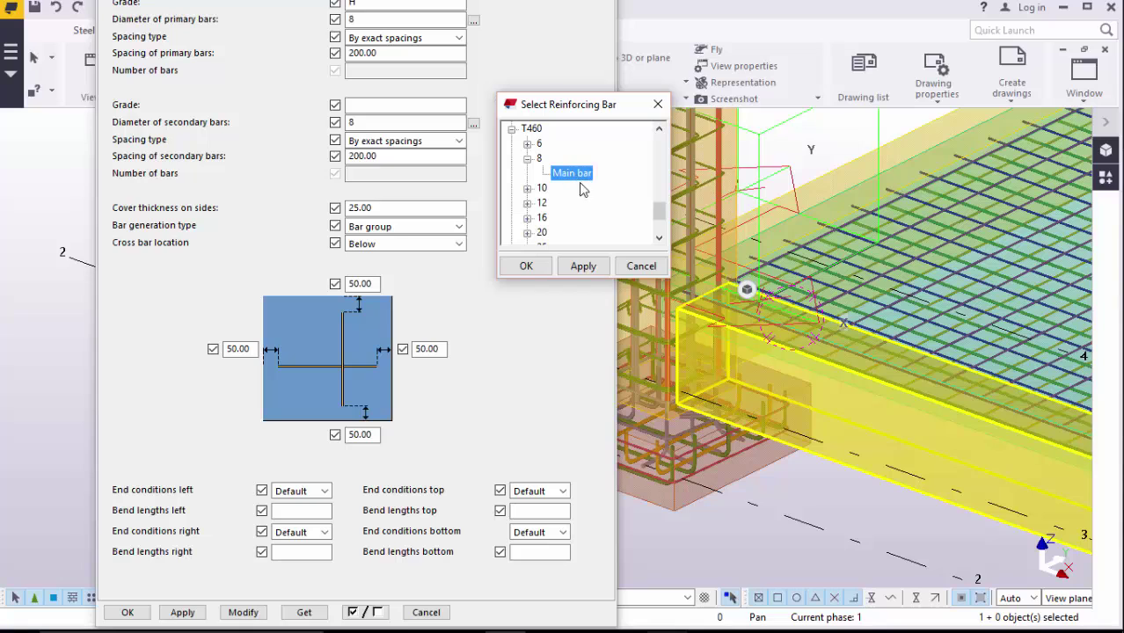
left_click(525, 266)
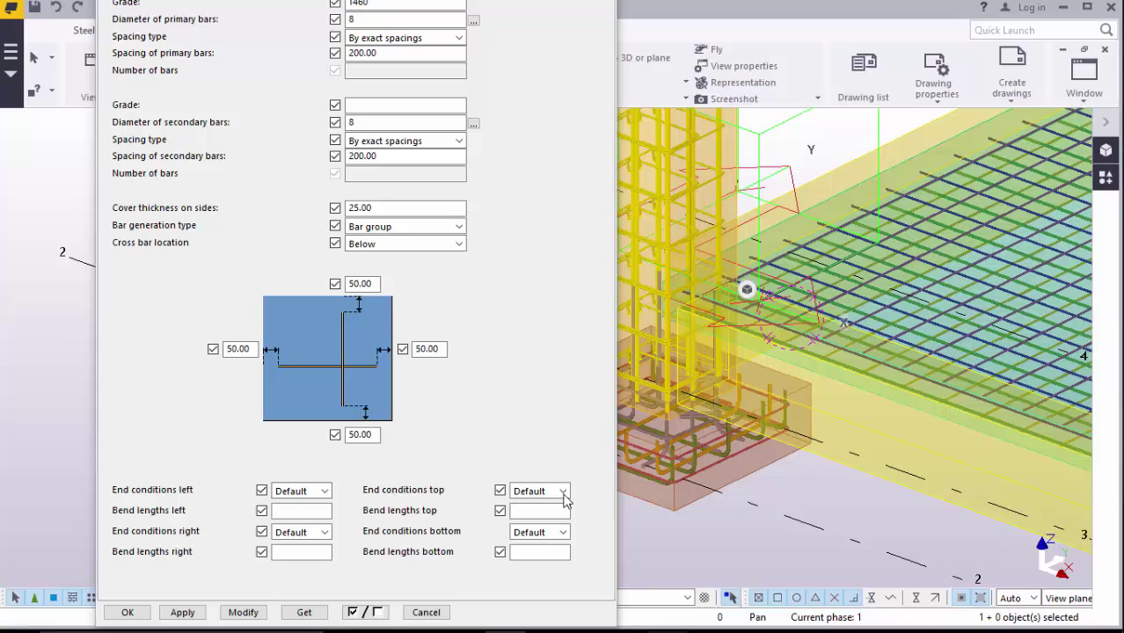
Switch the left end condition to 135-degree hooks, then back to Default
left_click(325, 492)
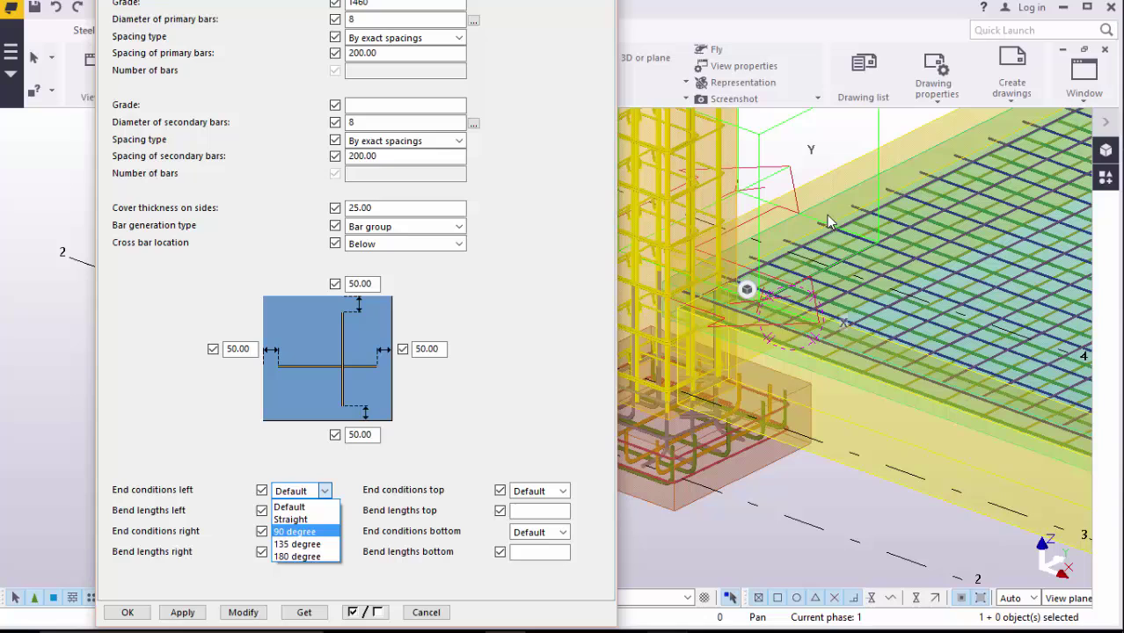
left_click(303, 543)
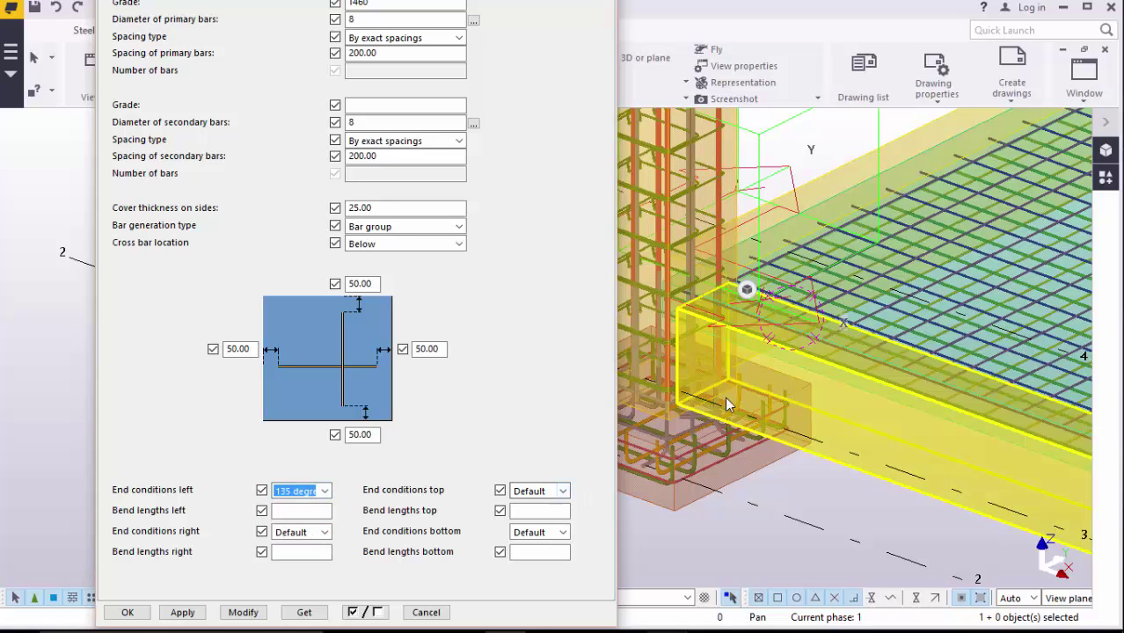
left_click(325, 491)
left_click(297, 503)
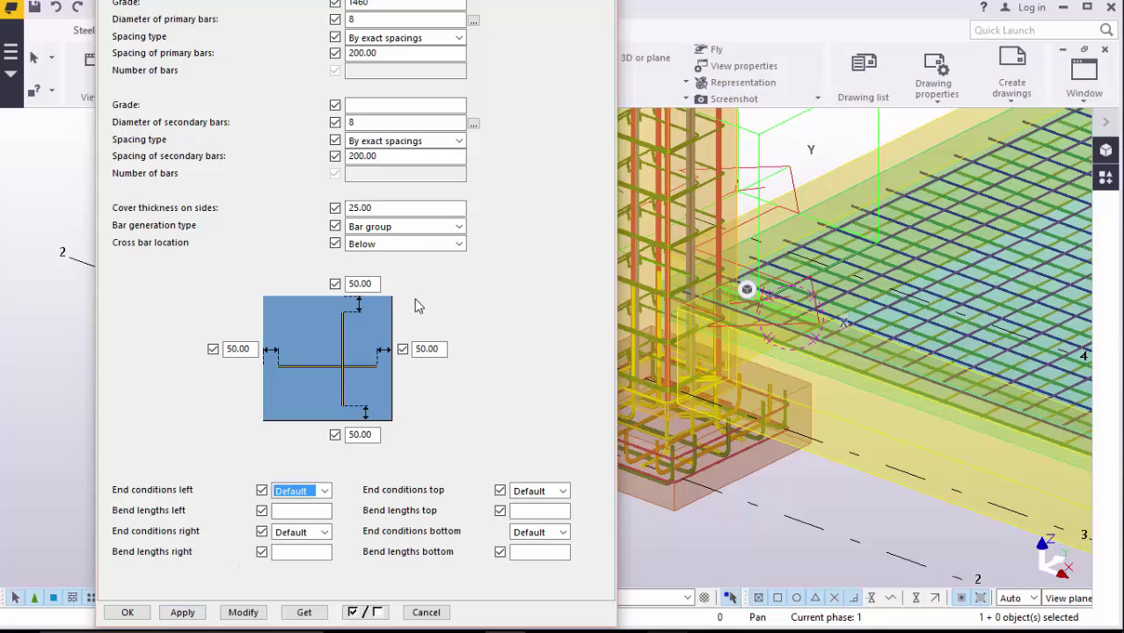
Enter prefix Y for all four bar layers, modify the mesh, apply and close
key("ctrl+Tab")
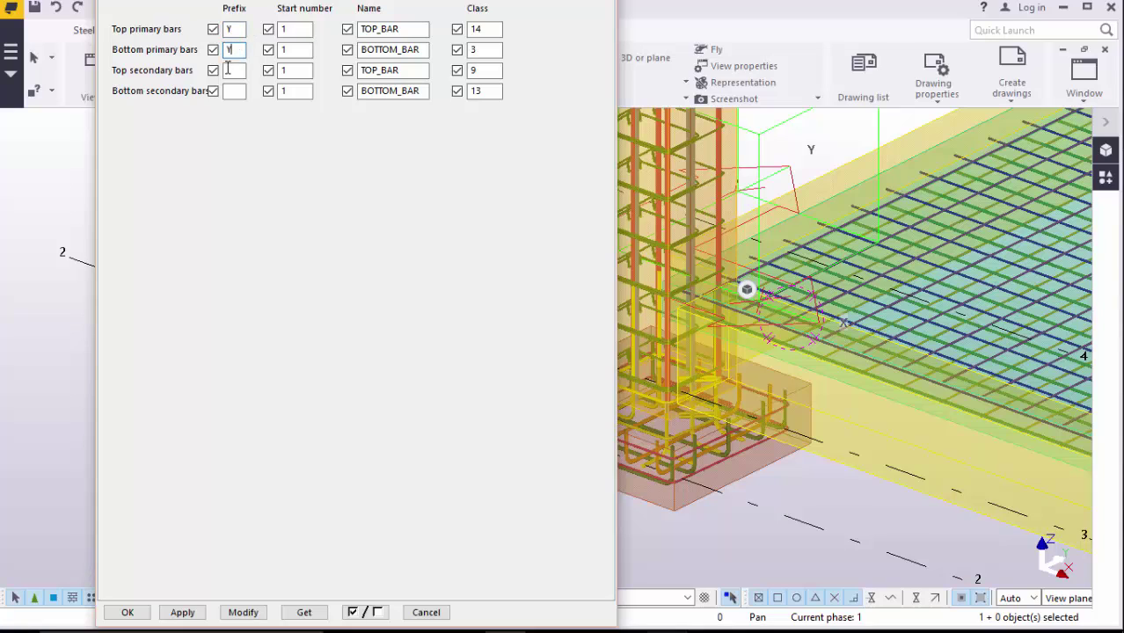
left_click(238, 69)
left_click(237, 92)
type("Y")
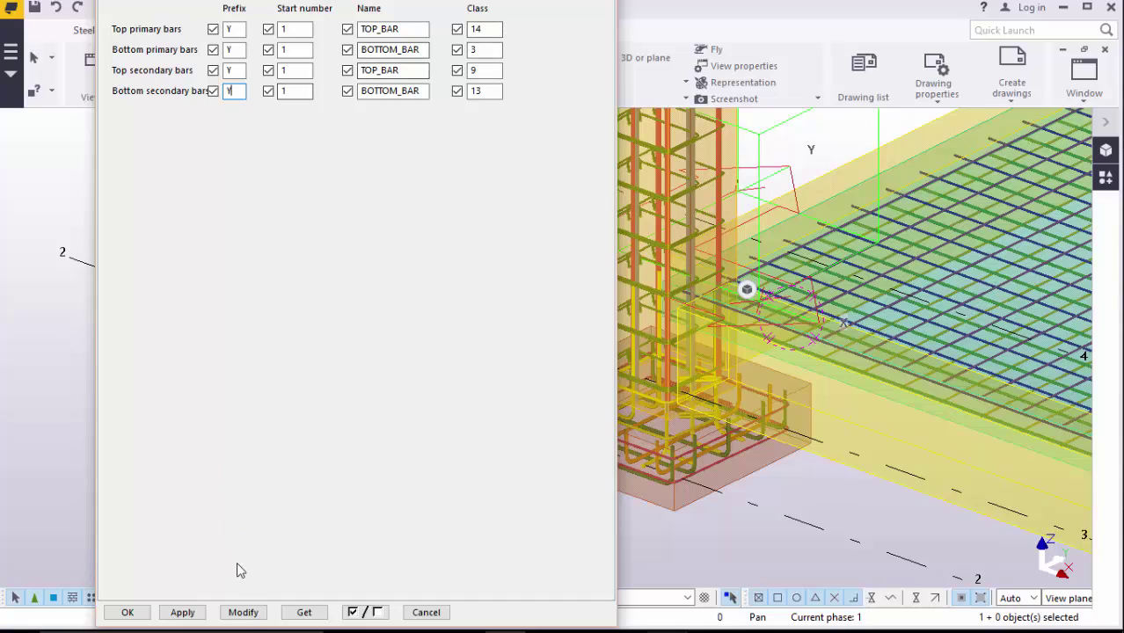
left_click(246, 611)
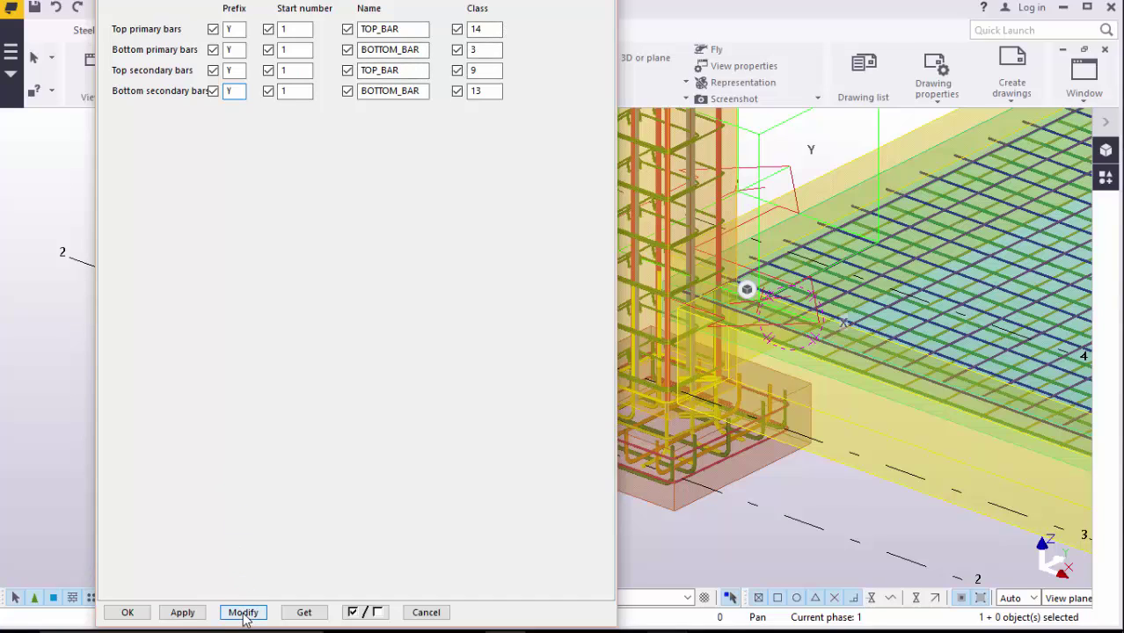
left_click(192, 616)
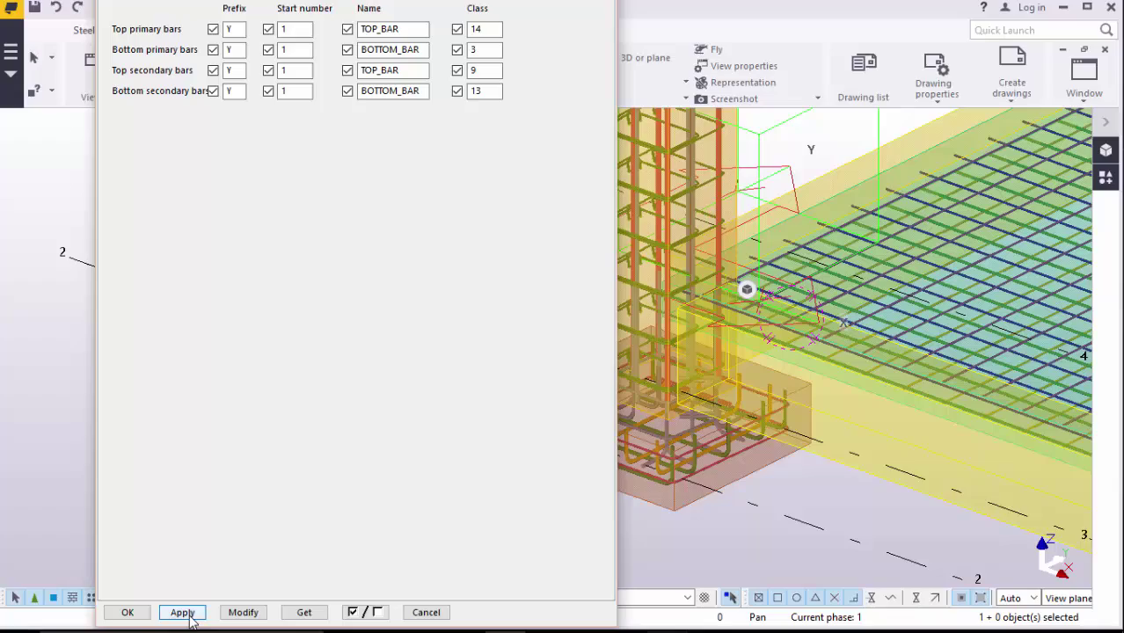
left_click(125, 614)
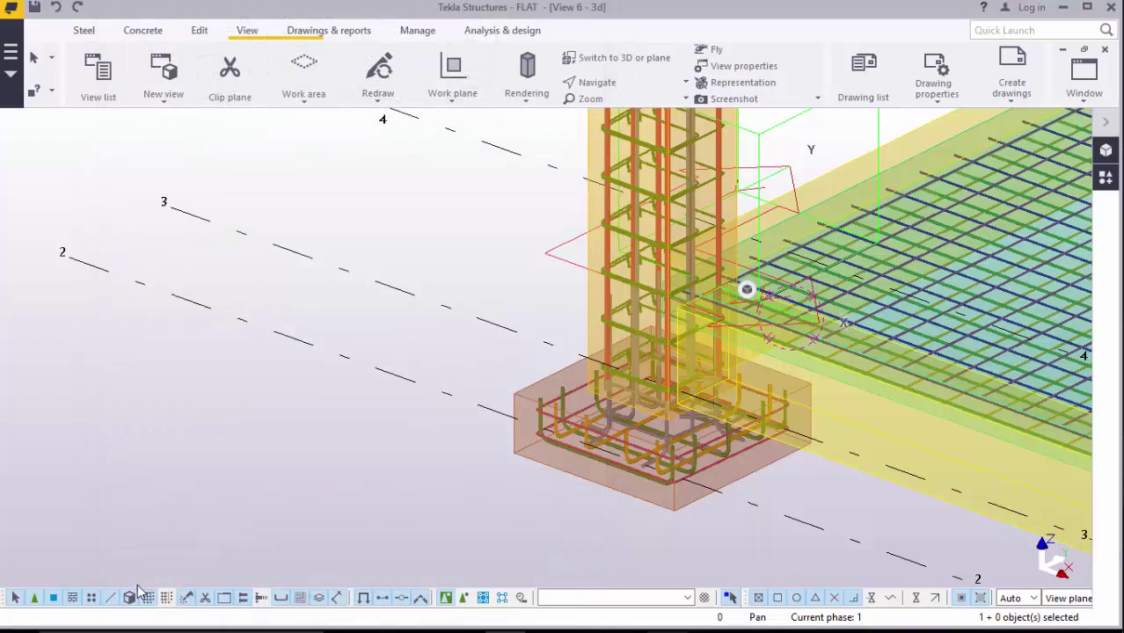
Zoom in and pan the building to reframe the slab mesh
scroll(188, 326, "down", 2)
scroll(213, 318, "down", 1)
scroll(271, 295, "down", 1)
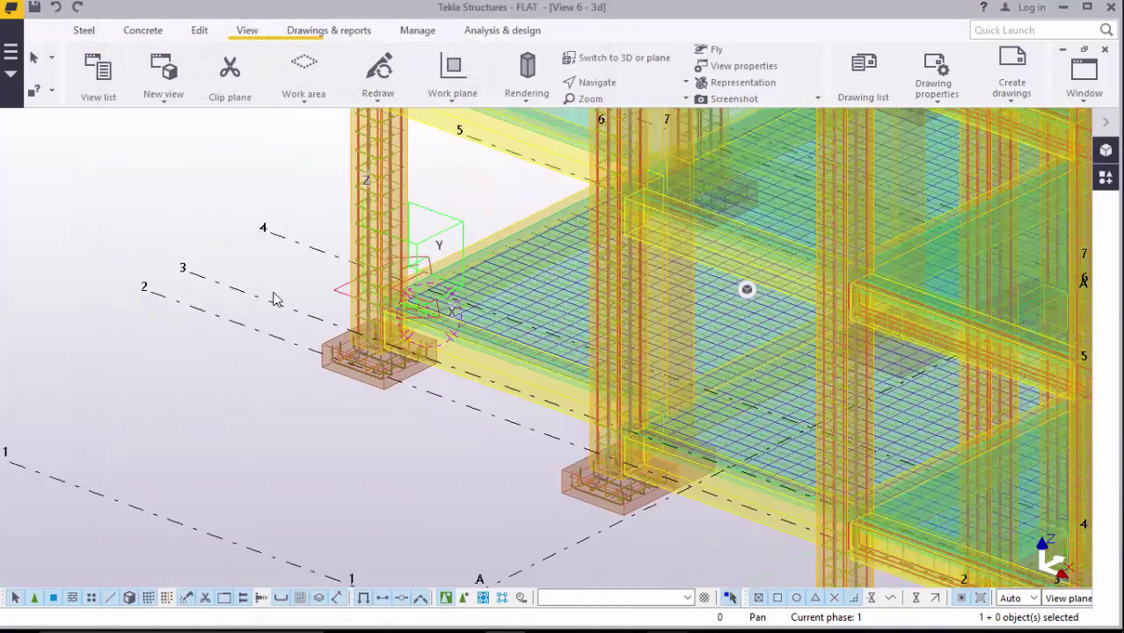
scroll(315, 287, "down", 1)
scroll(315, 287, "down", 1)
scroll(315, 287, "down", 1)
scroll(315, 288, "down", 1)
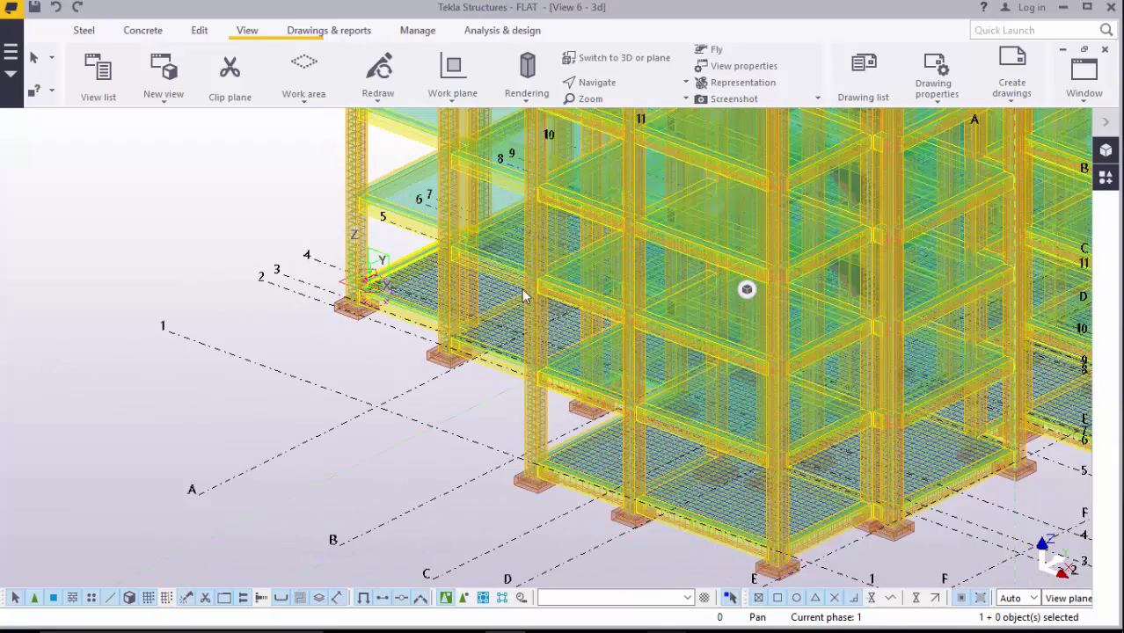
left_click(597, 82)
left_click(629, 141)
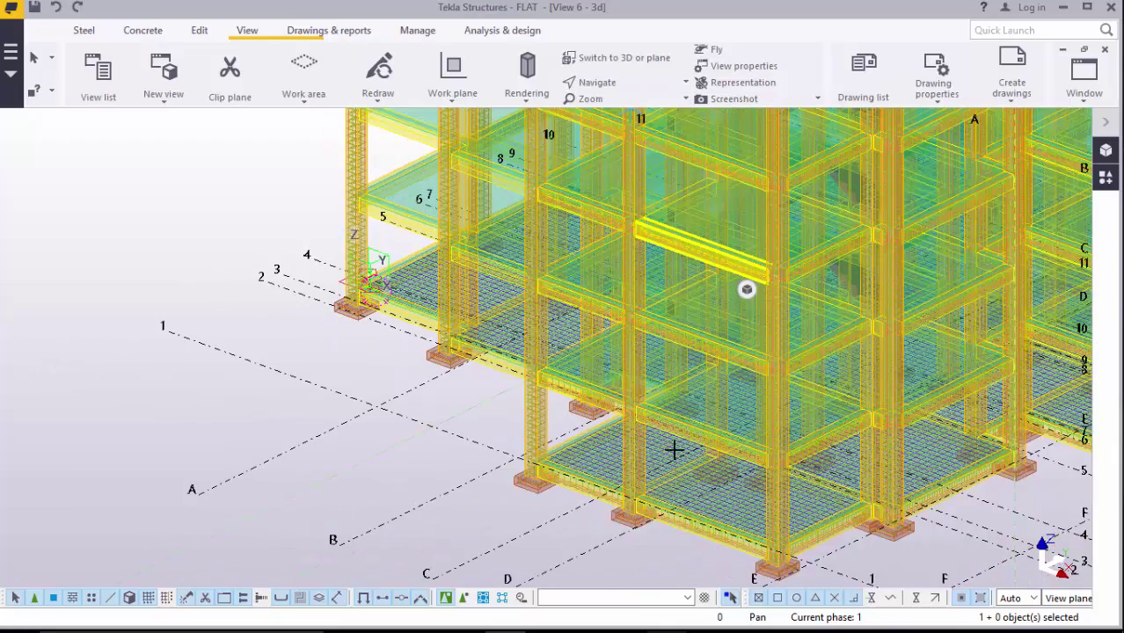
mouse_move(596, 472)
left_mouse_down()
mouse_move(641, 437)
mouse_move(588, 473)
left_mouse_up()
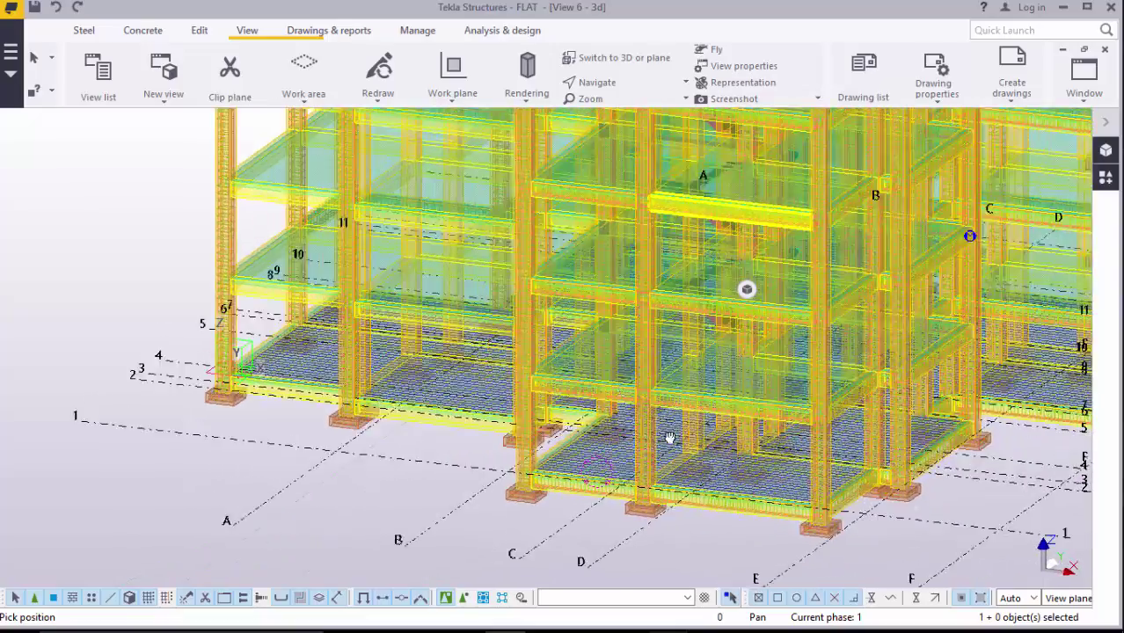
Rotate to a near top-down view and zoom onto the mesh beside the column and footing
scroll(588, 472, "up", 2)
scroll(595, 465, "up", 2)
scroll(602, 452, "up", 2)
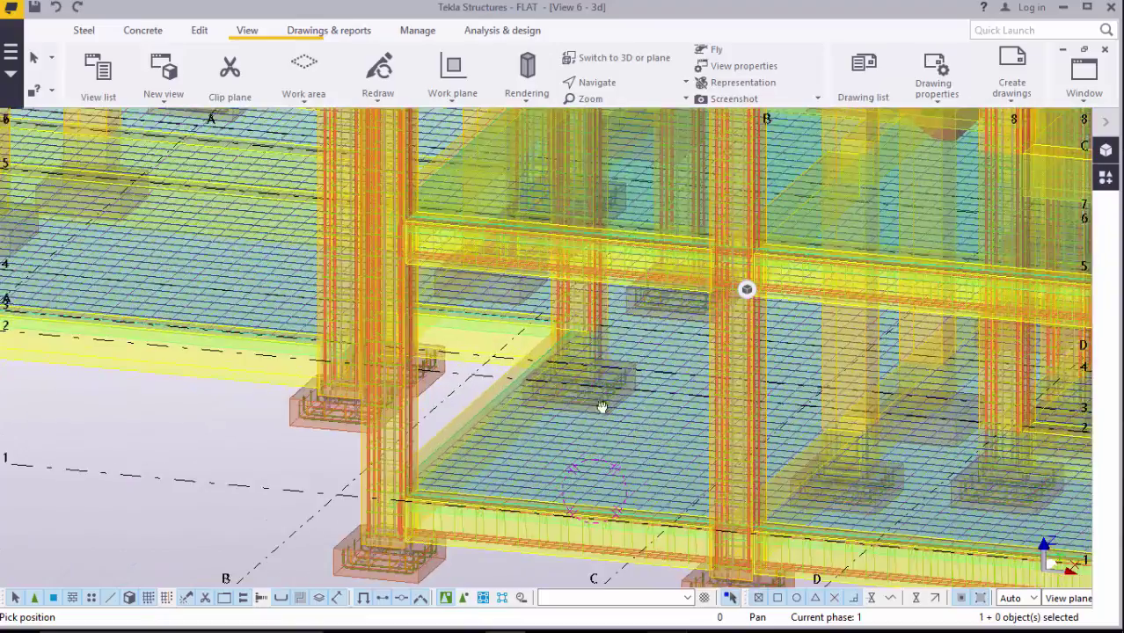
scroll(602, 407, "up", 2)
mouse_move(648, 400)
middle_mouse_down("ctrl")
mouse_move(692, 396)
mouse_move(638, 428)
mouse_move(594, 409)
mouse_move(484, 397)
mouse_move(119, 169)
middle_mouse_up("ctrl")
scroll(120, 170, "up", 2)
scroll(211, 179, "up", 2)
scroll(308, 188, "up", 3)
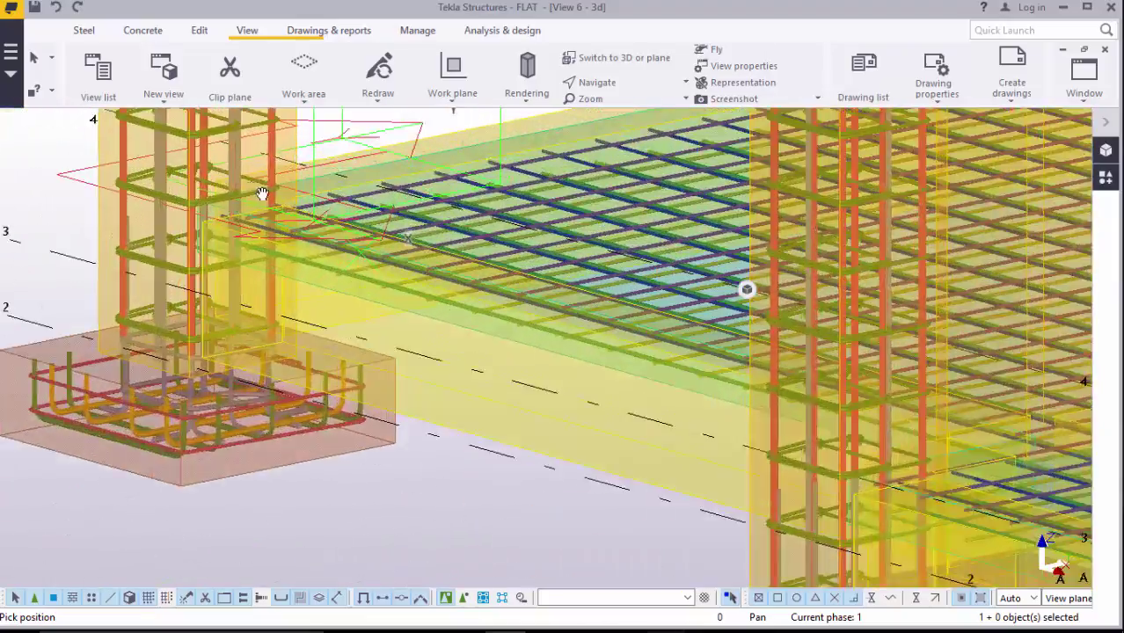
Orbit to view the slab mesh edge-on and start copying the selected mesh
scroll(403, 197, "up", 3)
right_click(659, 173)
key("Escape")
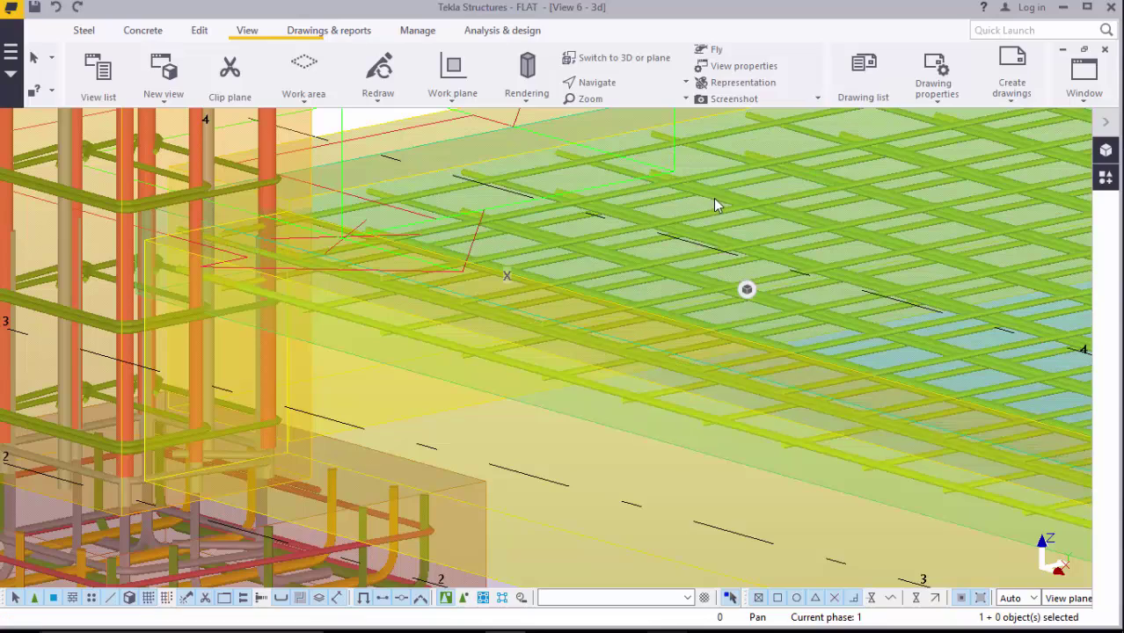
key("v")
middle_click_drag(559, 451, 70, 283, "ctrl")
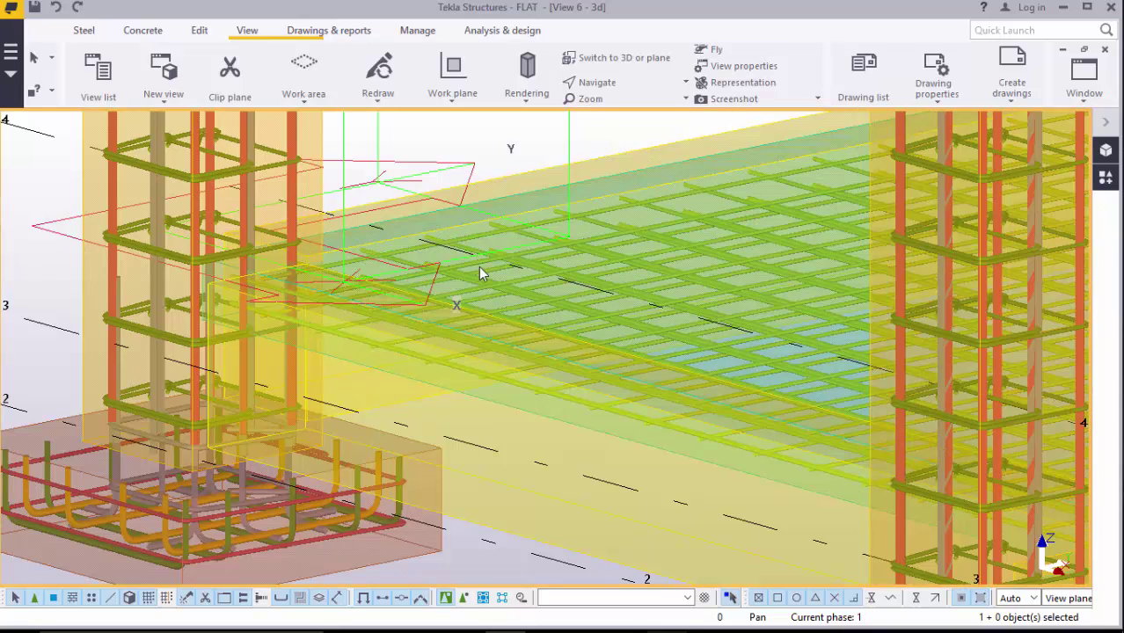
middle_click(517, 317, "ctrl")
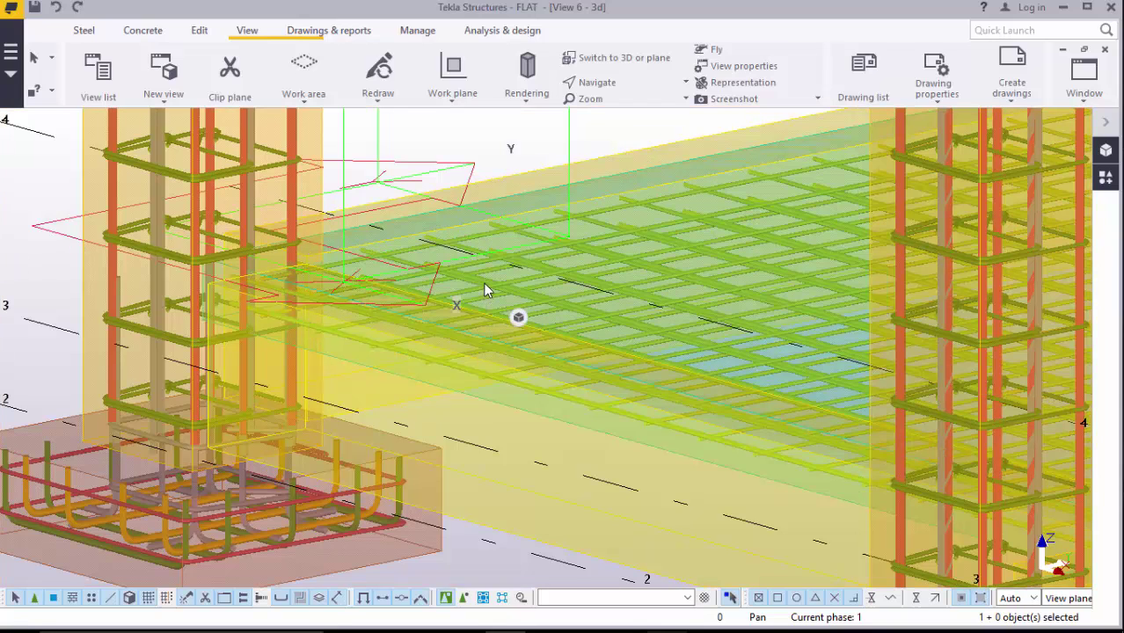
right_click(29, 157)
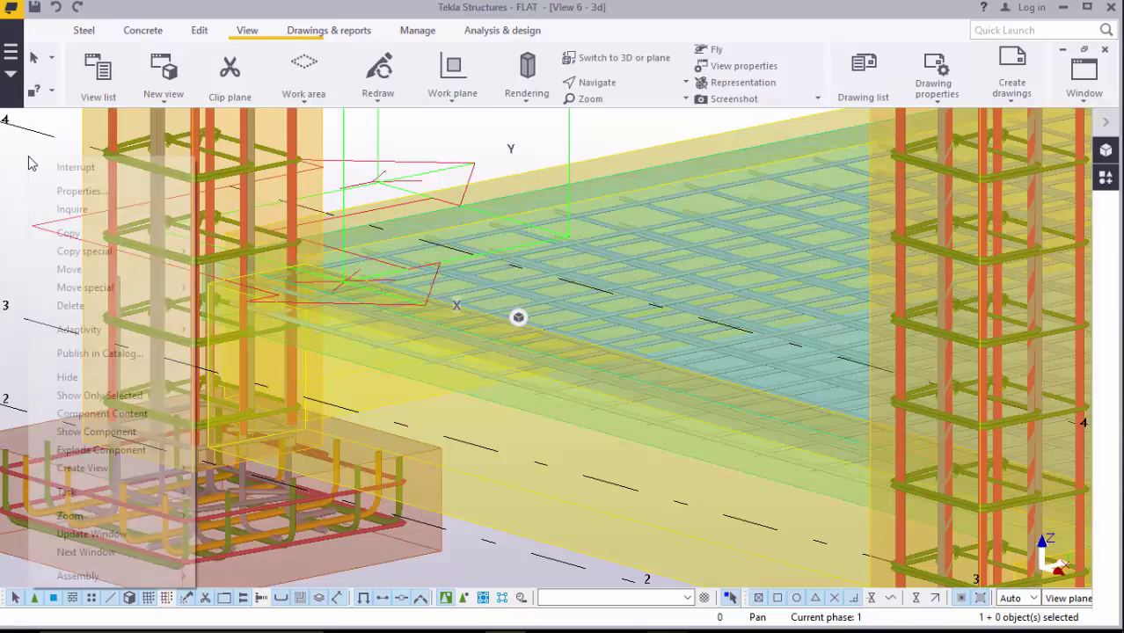
left_click(81, 234)
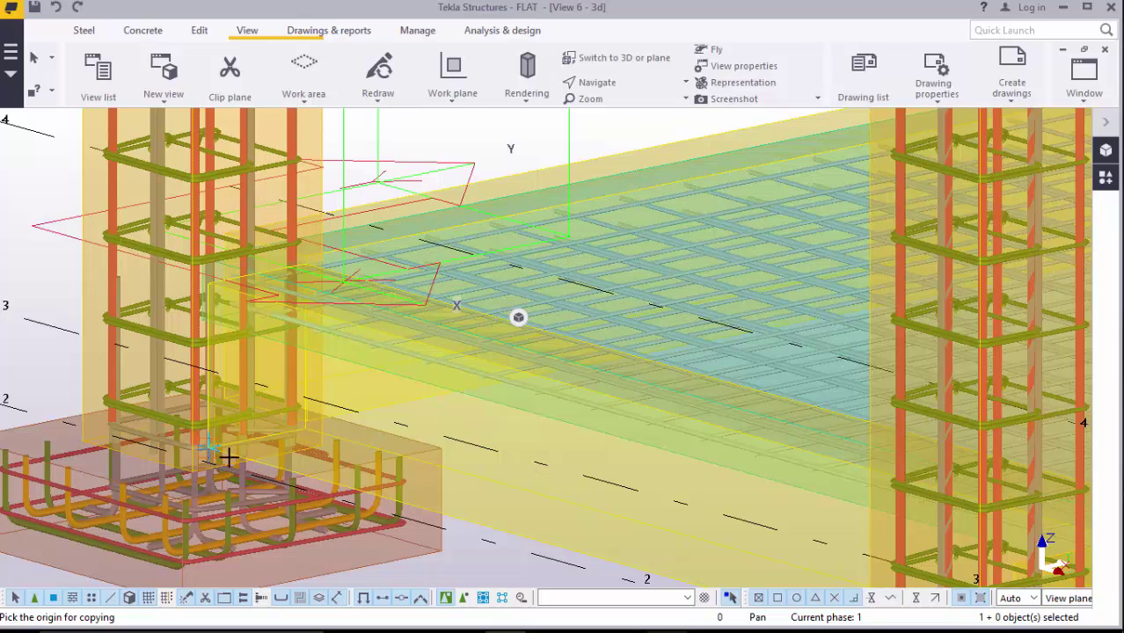
Pick the column base as the copy origin and zoom along the column
scroll(227, 457, "up", 2)
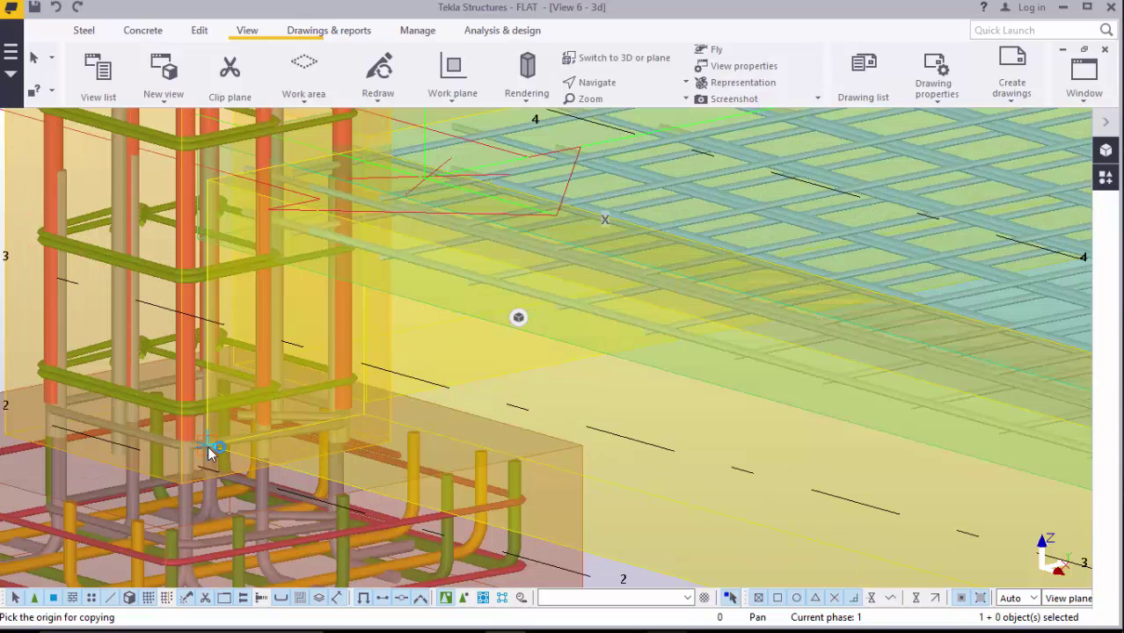
left_click(233, 370)
scroll(244, 401, "down", 1)
scroll(244, 402, "down", 1)
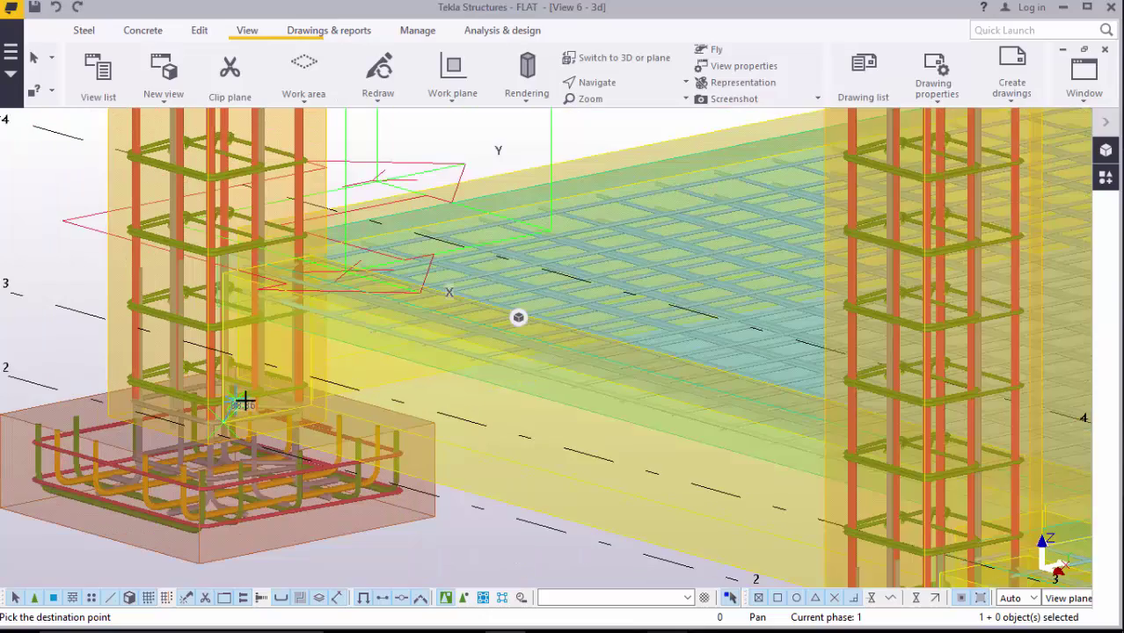
scroll(244, 401, "down", 2)
scroll(246, 400, "down", 1)
scroll(247, 401, "down", 1)
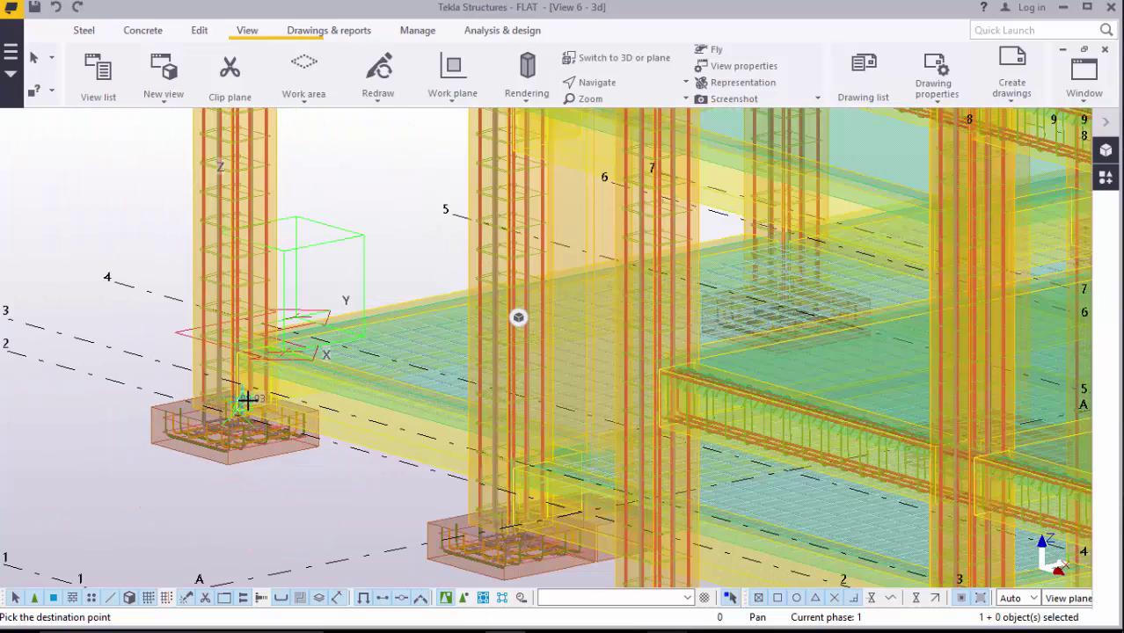
scroll(247, 400, "down", 1)
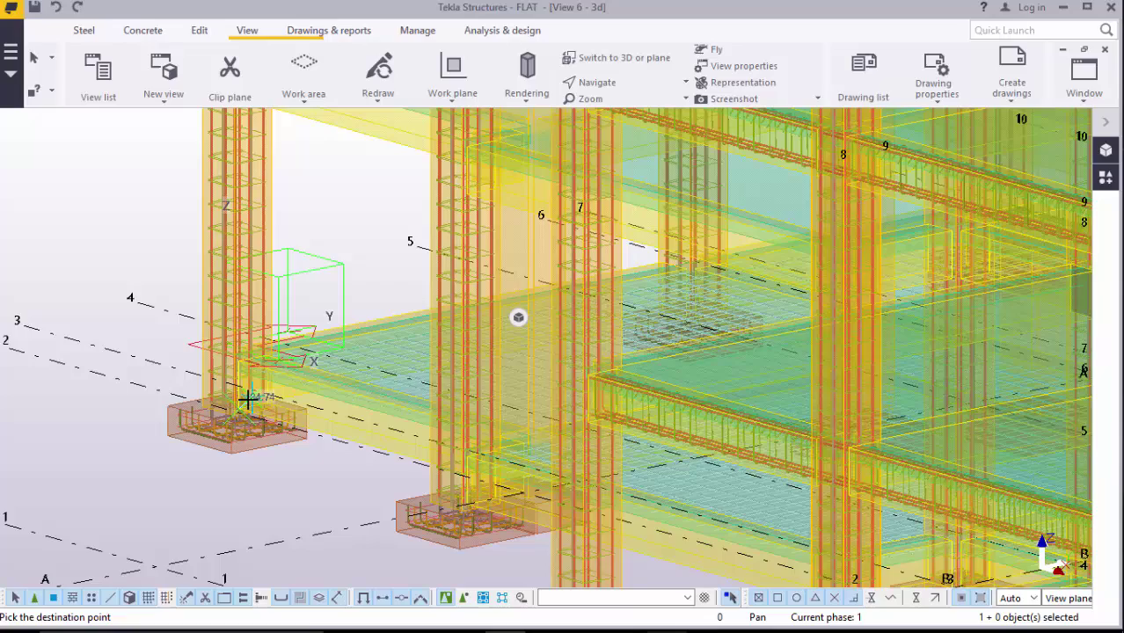
scroll(249, 398, "down", 1)
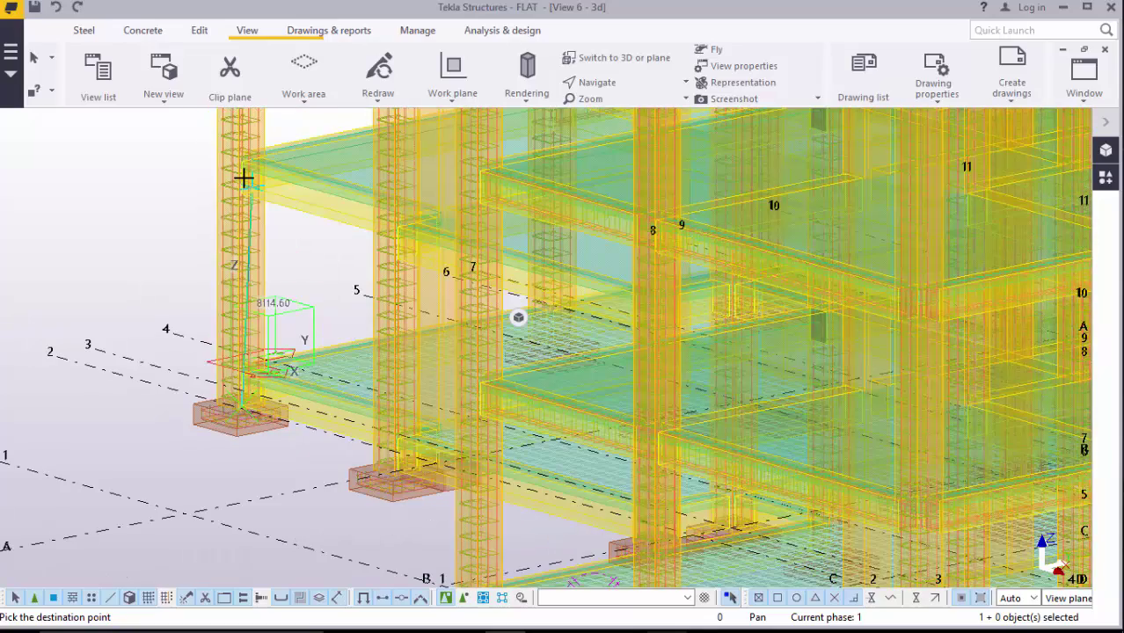
scroll(243, 171, "up", 1)
scroll(244, 171, "up", 2)
scroll(257, 228, "up", 1)
scroll(256, 229, "up", 1)
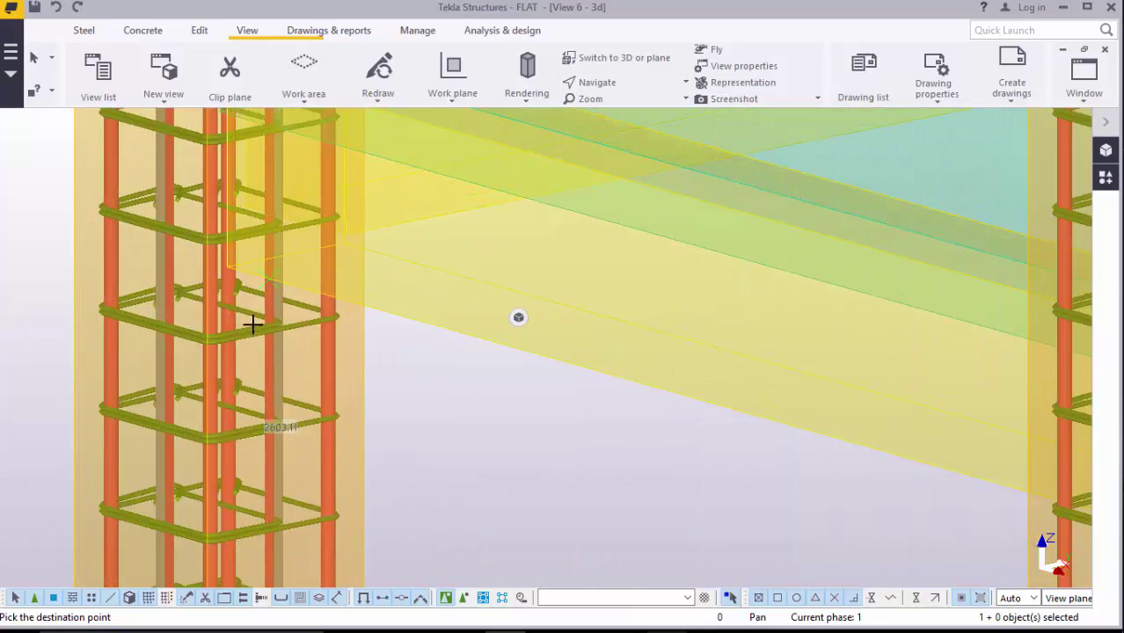
scroll(238, 224, "up", 1)
scroll(218, 220, "up", 1)
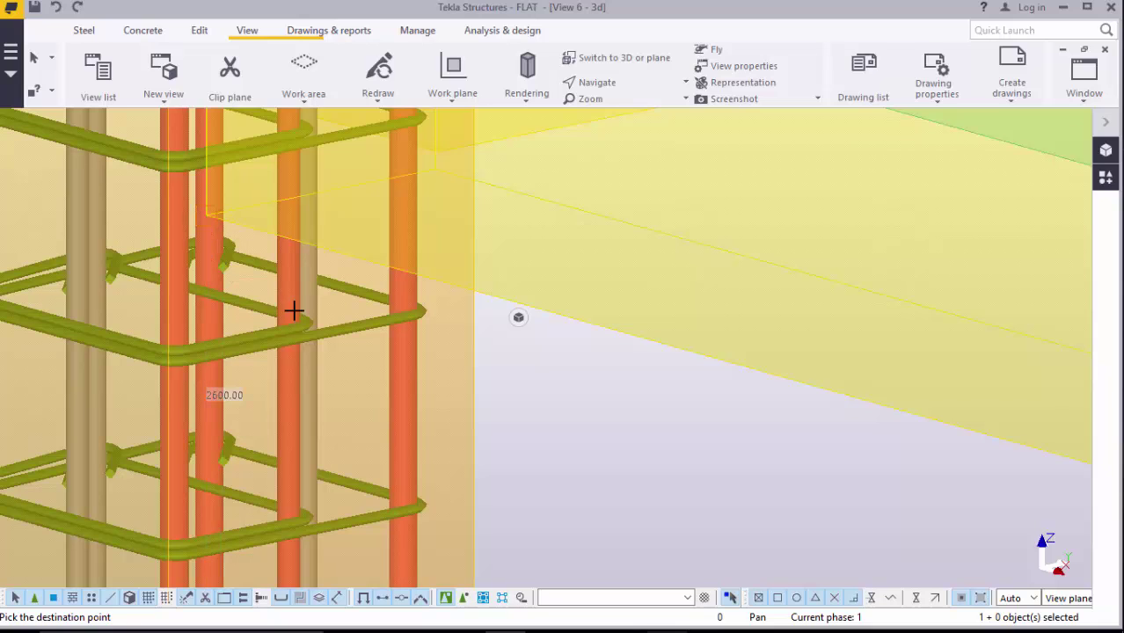
Zoom up the column toward the destination point 5200 mm above the origin
scroll(268, 350, "down", 1)
scroll(281, 356, "down", 1)
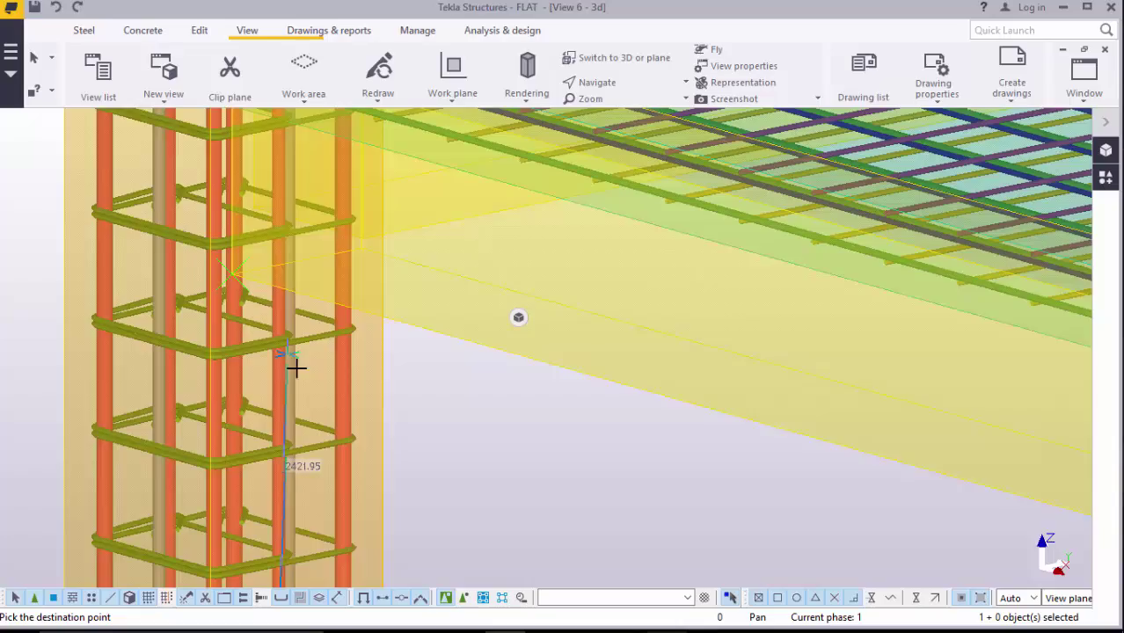
scroll(308, 374, "down", 2)
scroll(324, 387, "down", 2)
scroll(309, 388, "down", 1)
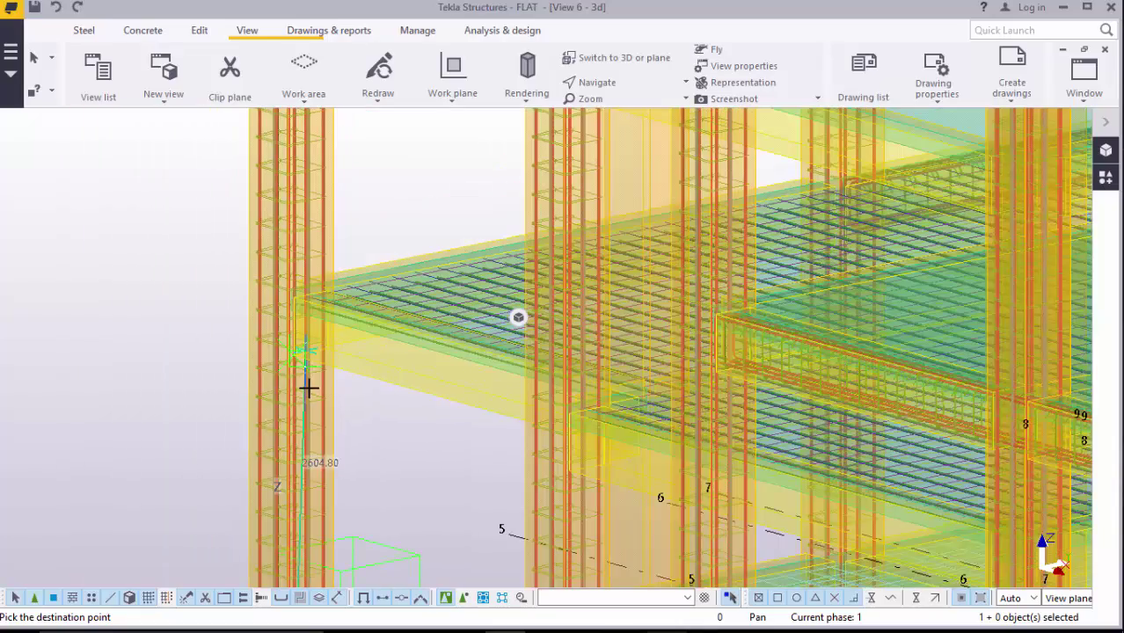
scroll(308, 389, "down", 1)
scroll(309, 388, "down", 1)
scroll(310, 388, "down", 1)
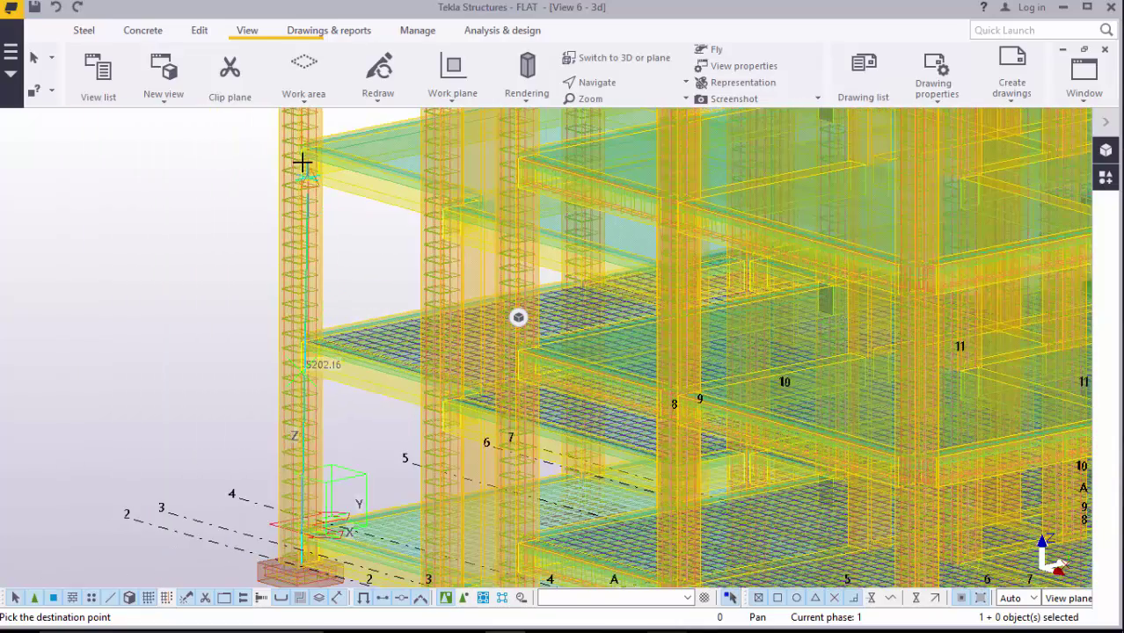
scroll(298, 165, "up", 1)
scroll(302, 180, "up", 1)
scroll(306, 198, "up", 1)
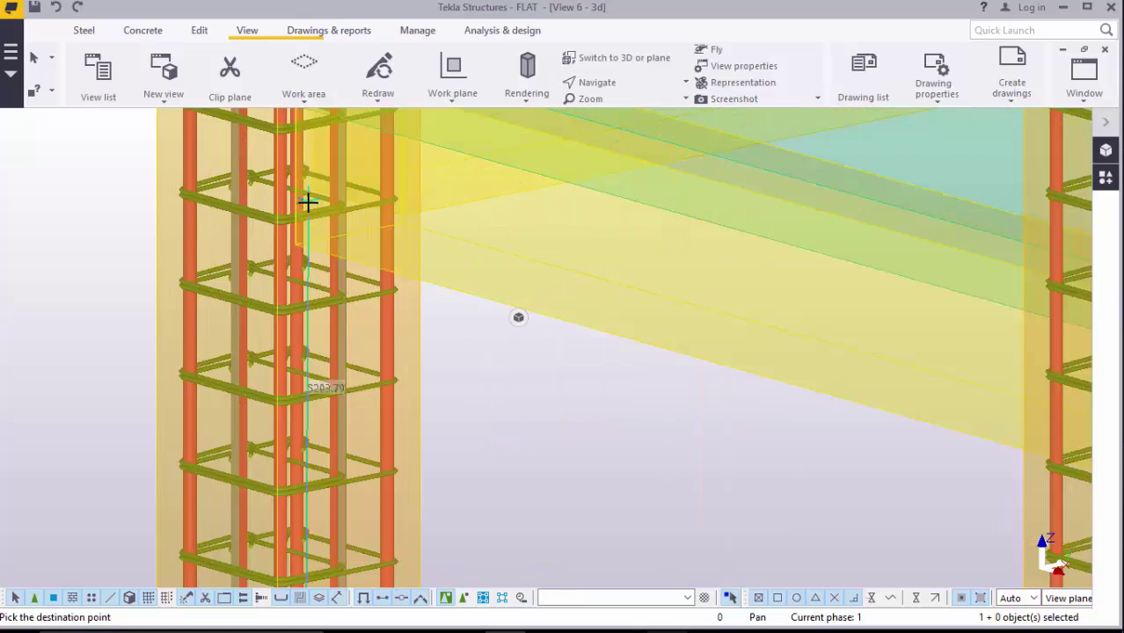
scroll(307, 211, "up", 2)
scroll(308, 230, "up", 1)
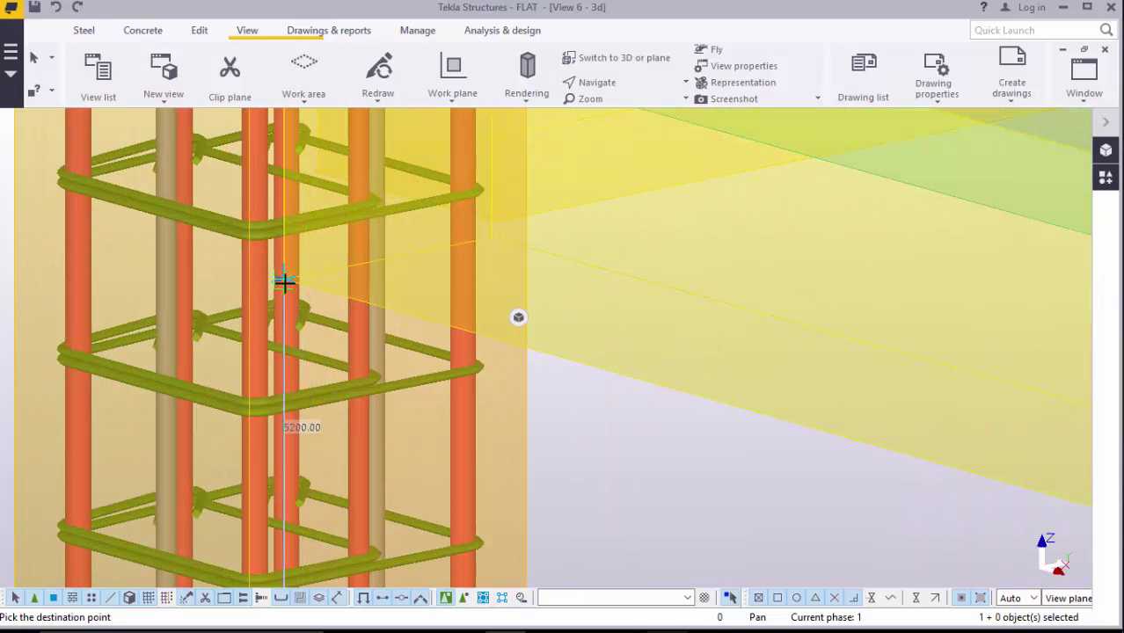
scroll(279, 282, "up", 1)
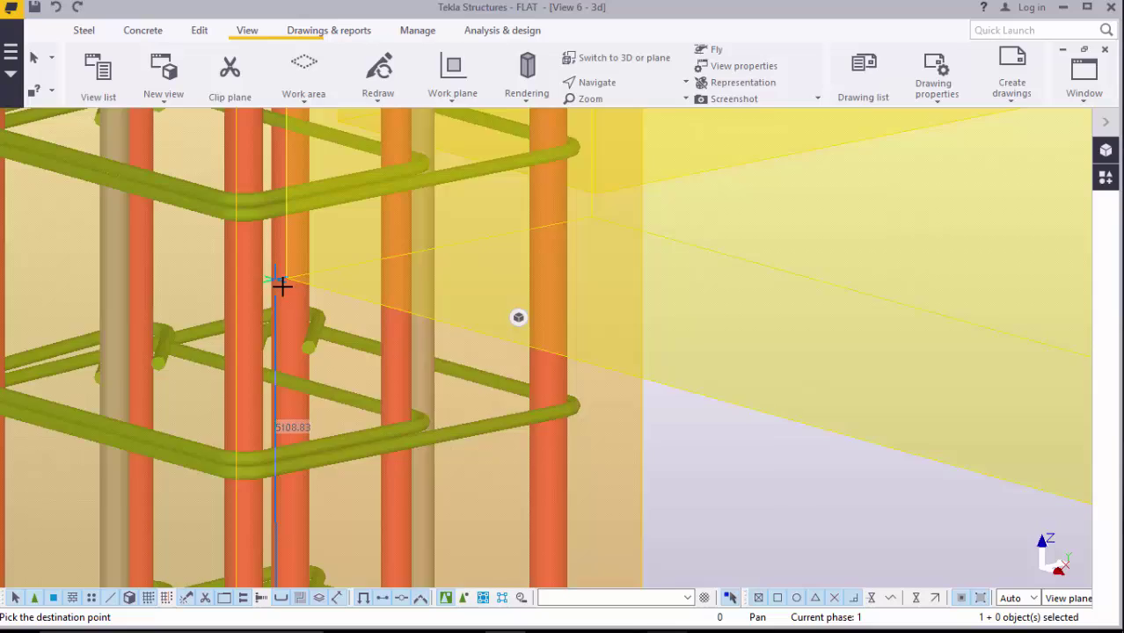
scroll(288, 285, "up", 2)
scroll(293, 287, "up", 1)
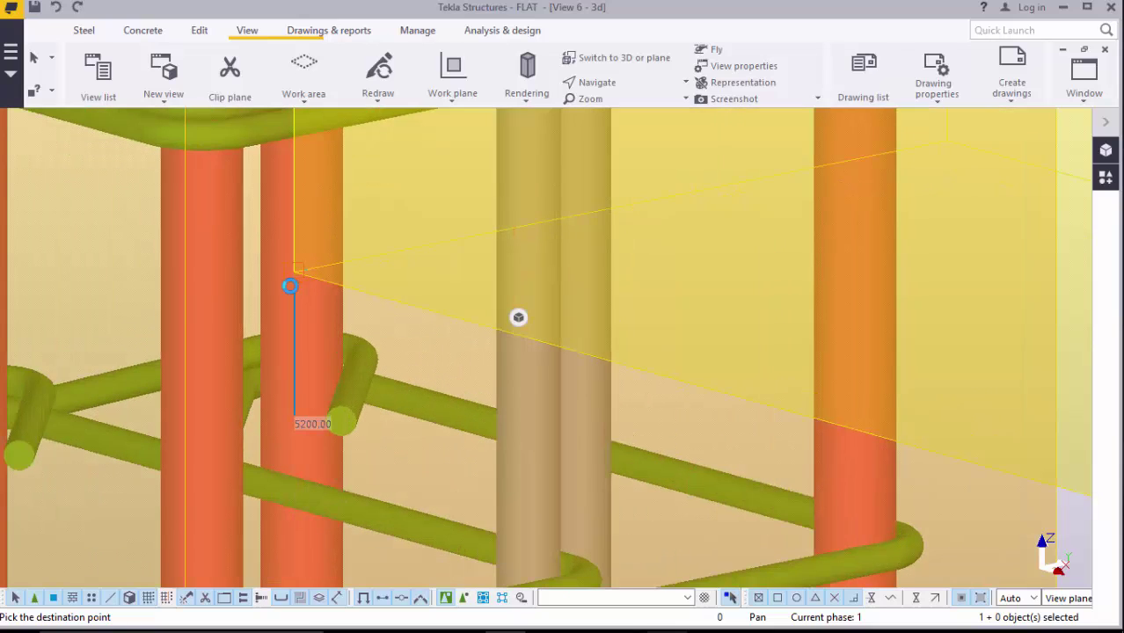
Place a copy of the slab mesh at the 13000 floor level on the column
scroll(282, 304, "down", 1)
scroll(283, 308, "down", 1)
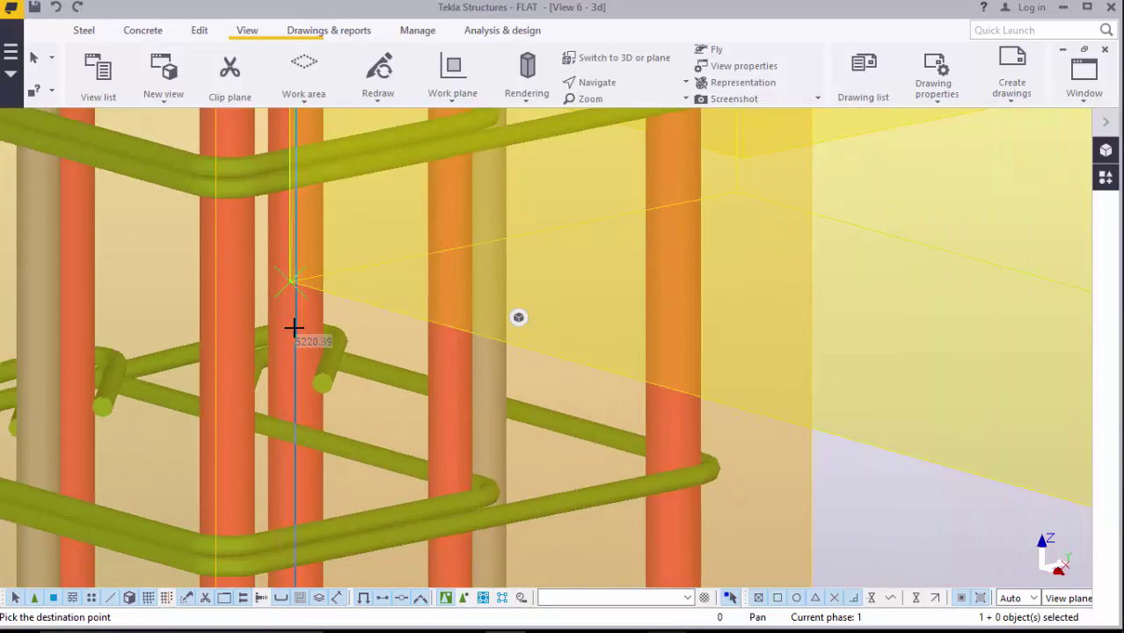
scroll(294, 327, "down", 1)
scroll(269, 341, "down", 2)
scroll(258, 341, "down", 1)
scroll(262, 348, "down", 1)
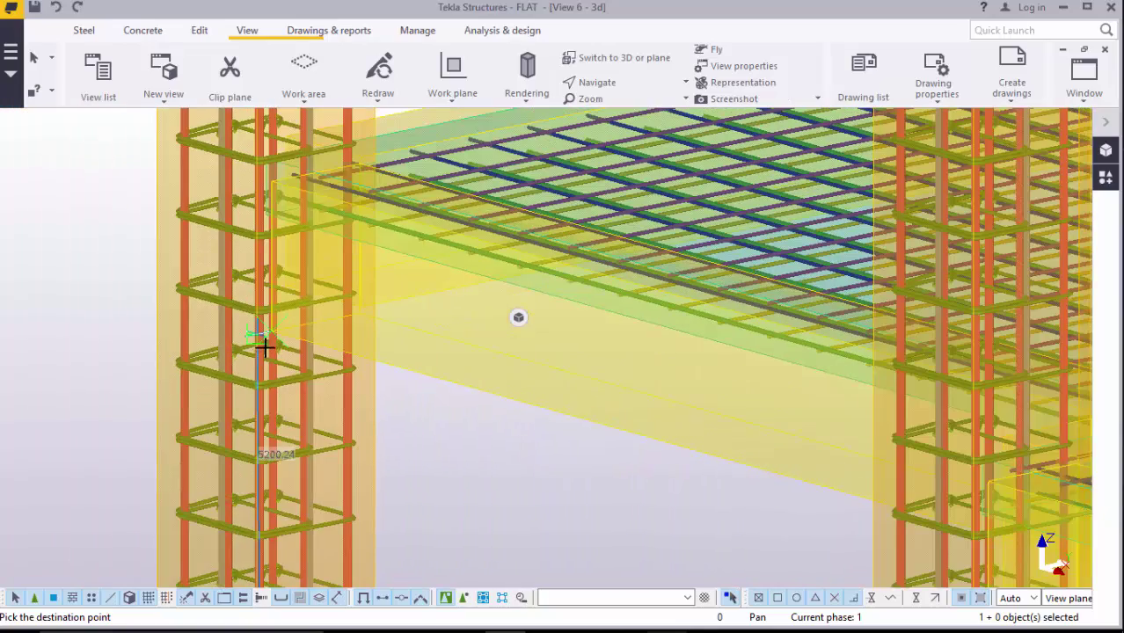
scroll(266, 348, "down", 2)
scroll(268, 344, "down", 2)
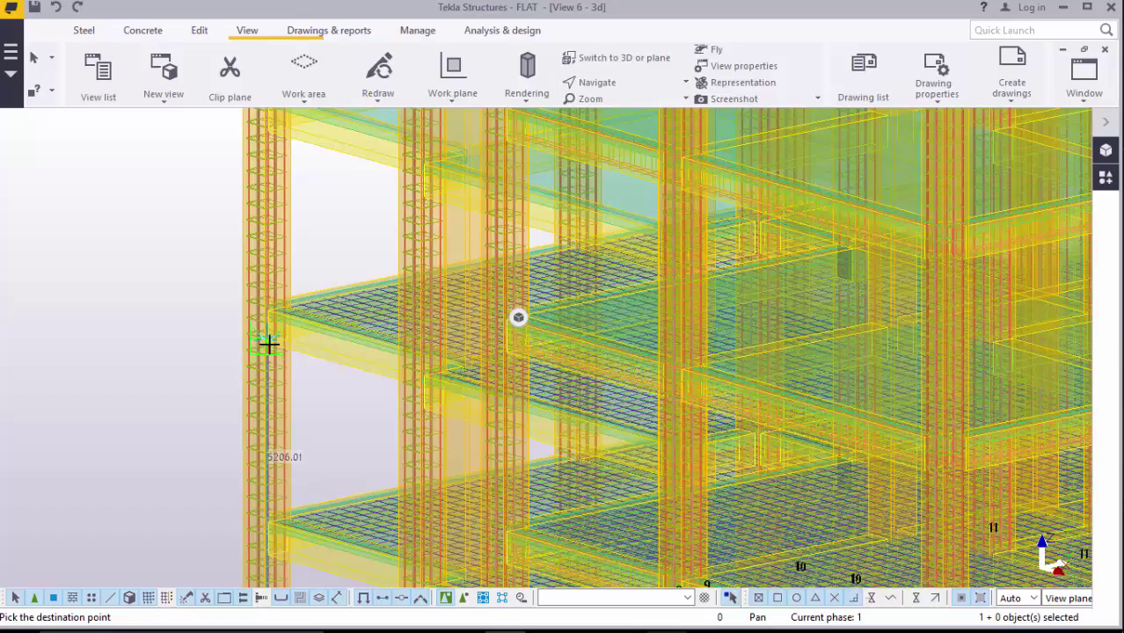
scroll(268, 340, "down", 1)
scroll(267, 173, "up", 2)
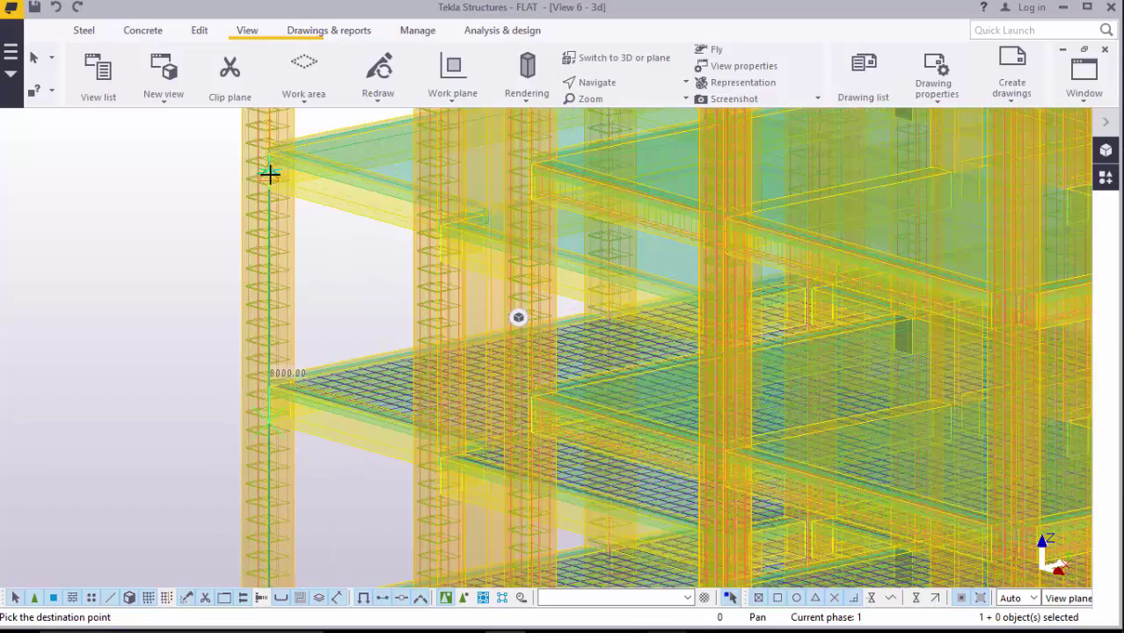
scroll(273, 184, "up", 2)
scroll(268, 188, "up", 2)
scroll(272, 211, "up", 2)
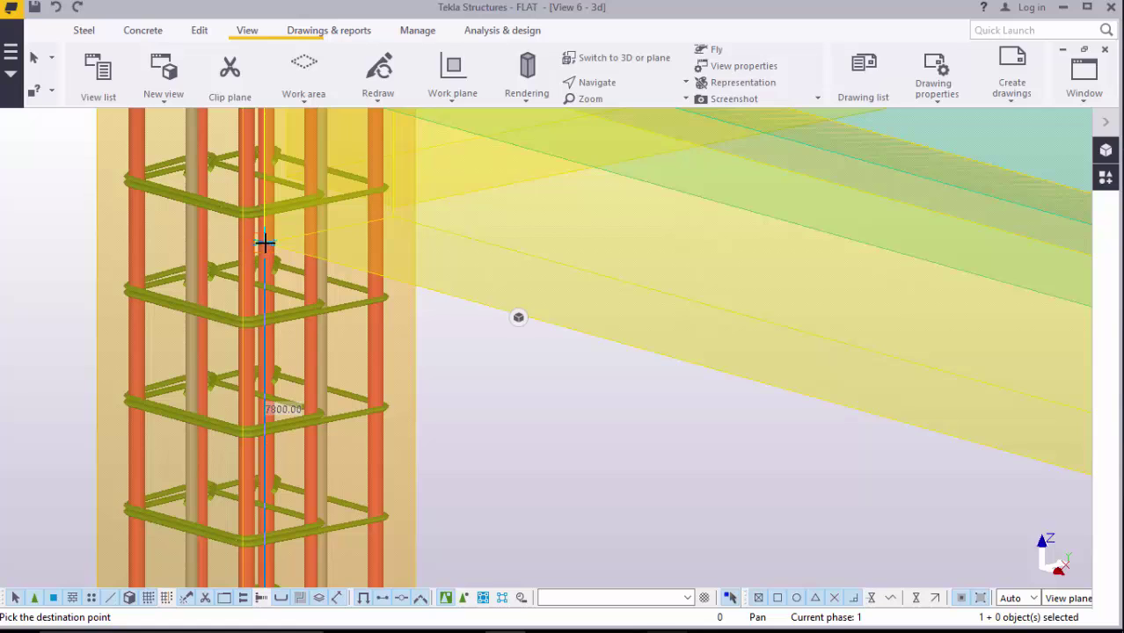
scroll(262, 239, "up", 2)
scroll(263, 242, "up", 2)
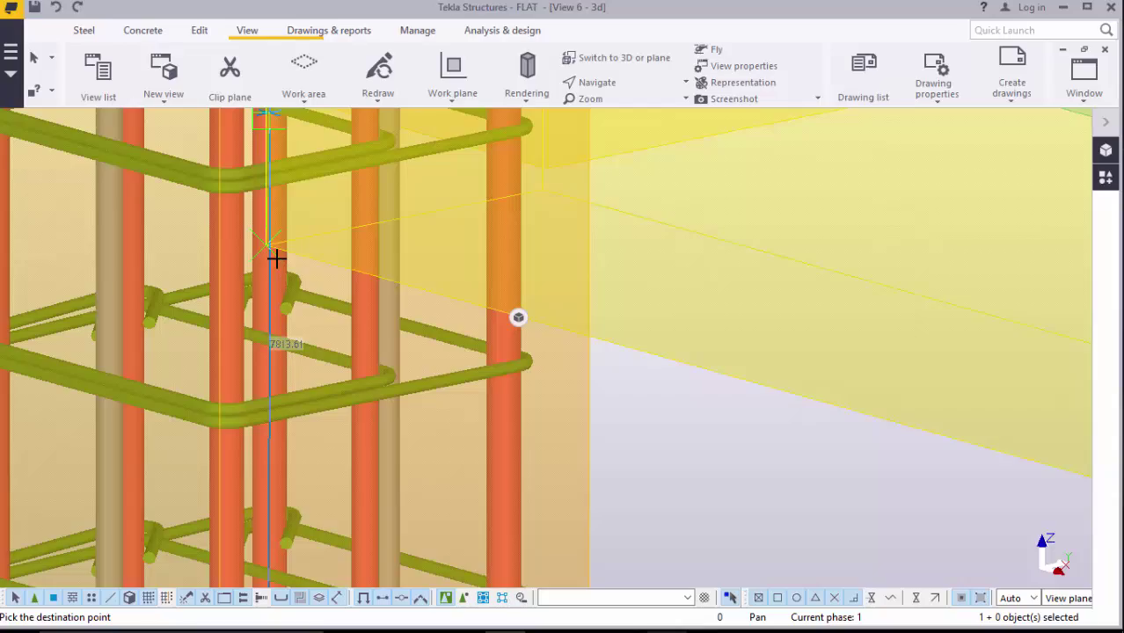
scroll(295, 302, "down", 2)
scroll(292, 308, "down", 1)
scroll(292, 310, "down", 2)
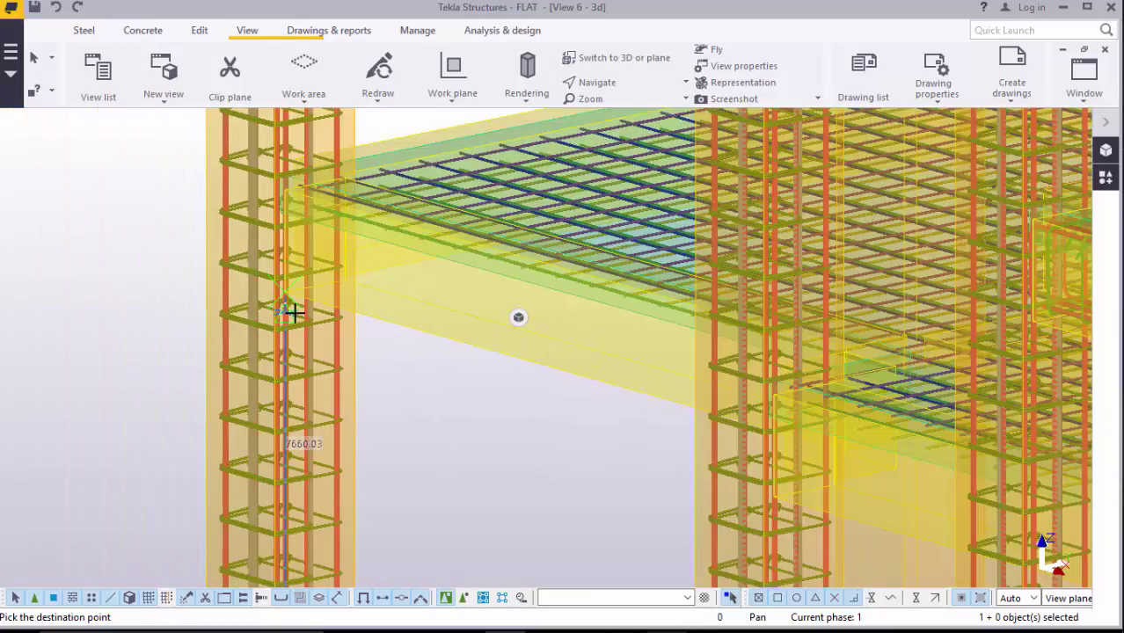
scroll(293, 312, "down", 1)
scroll(291, 312, "down", 2)
scroll(291, 308, "down", 1)
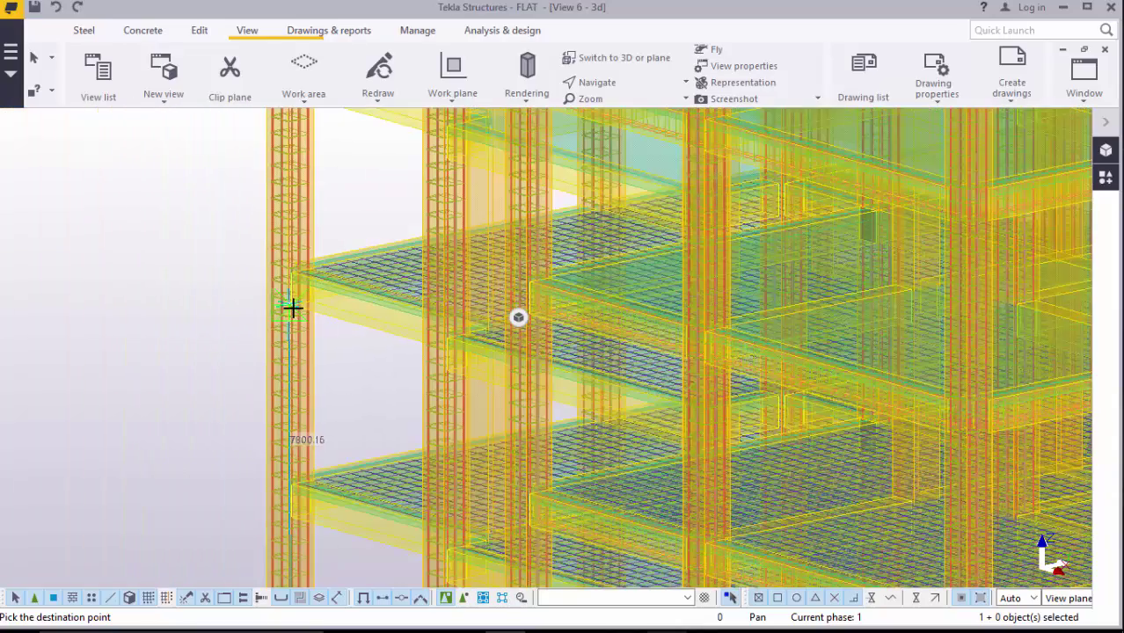
scroll(292, 305, "down", 1)
scroll(296, 302, "down", 1)
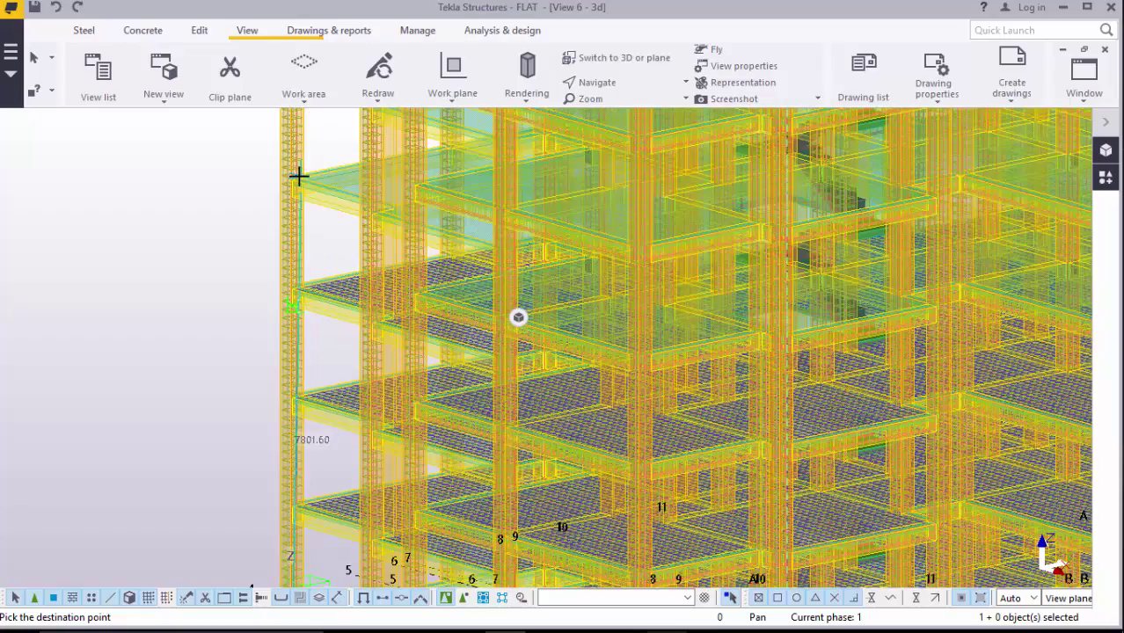
scroll(295, 193, "up", 1)
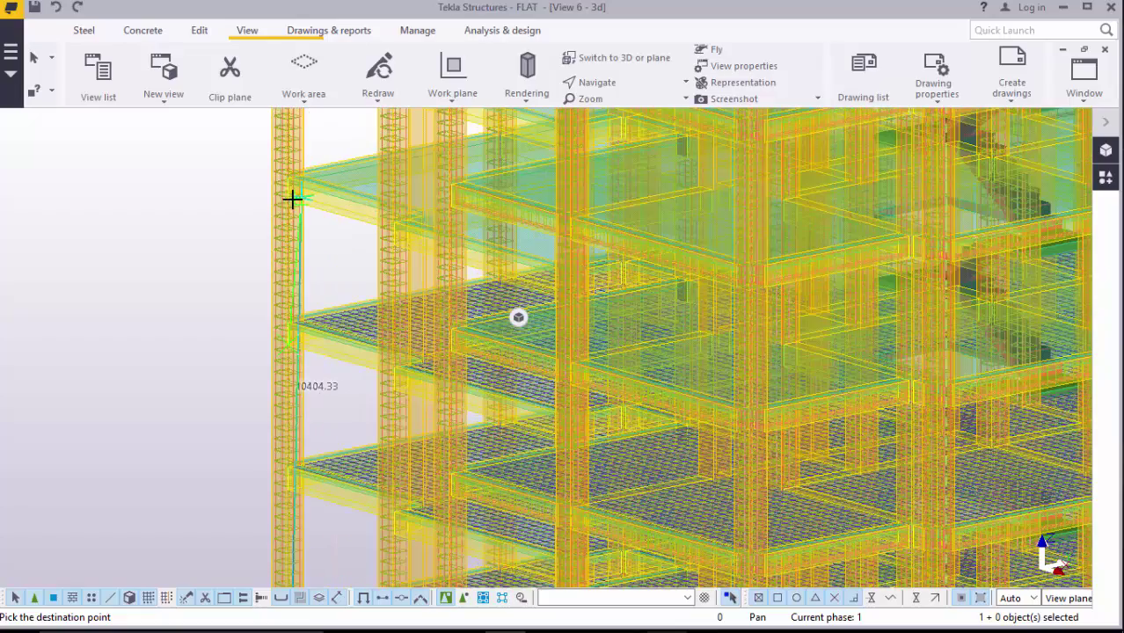
scroll(292, 199, "up", 1)
scroll(291, 196, "up", 1)
scroll(286, 213, "up", 1)
scroll(289, 216, "up", 1)
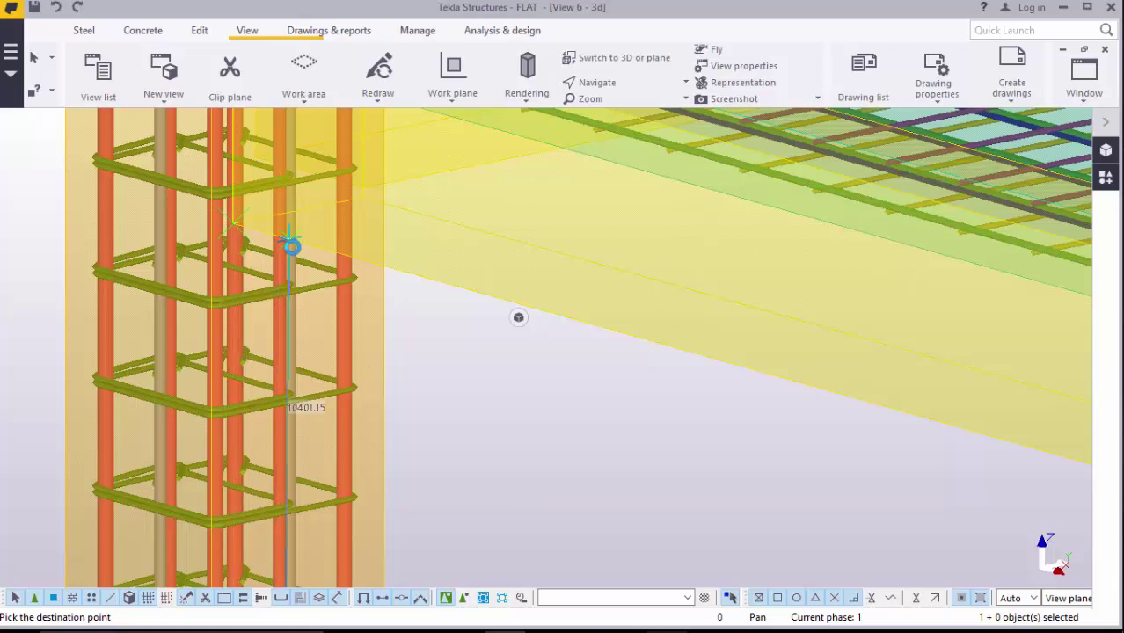
Place the next mesh copy at the 15600 floor level
scroll(338, 290, "down", 2)
scroll(336, 297, "down", 2)
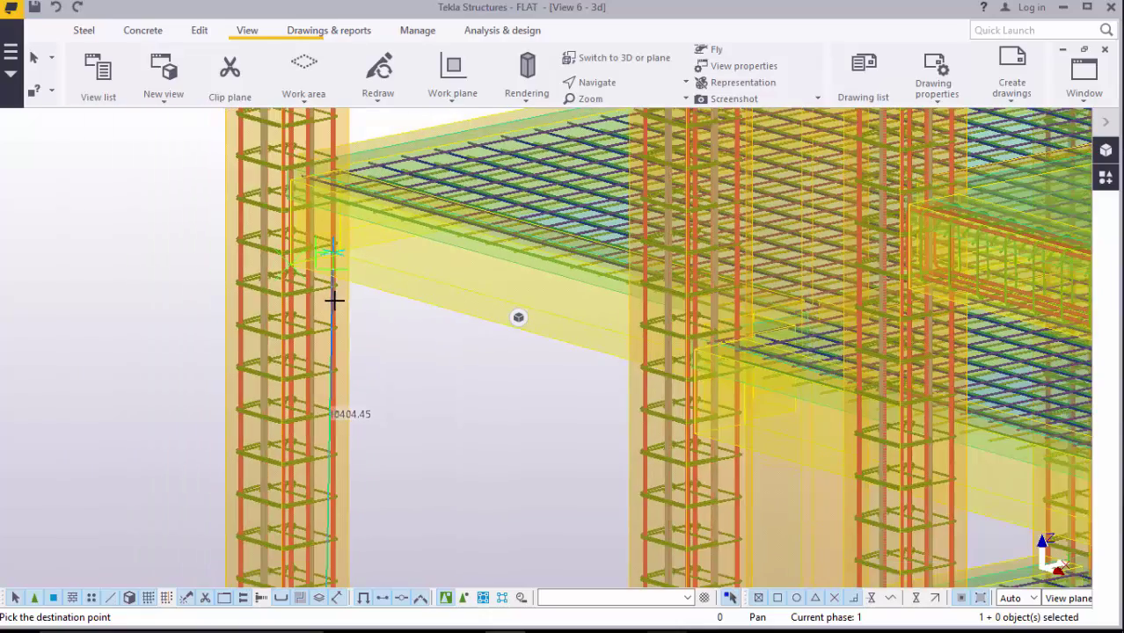
scroll(334, 298, "down", 1)
scroll(334, 297, "down", 1)
scroll(334, 294, "down", 1)
scroll(334, 293, "down", 1)
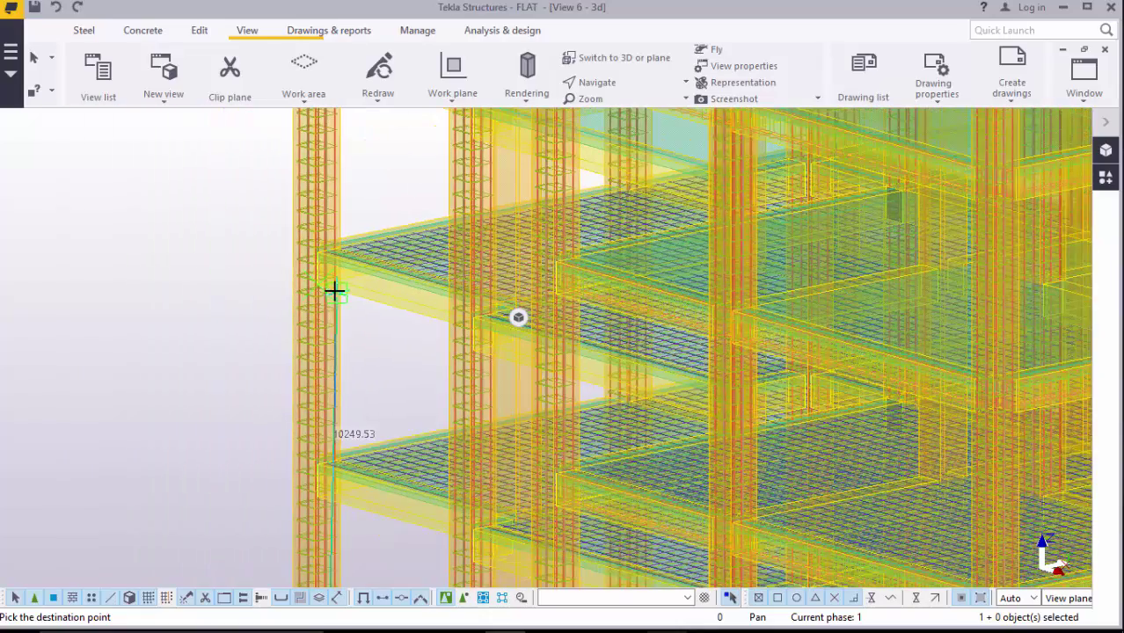
scroll(334, 290, "down", 1)
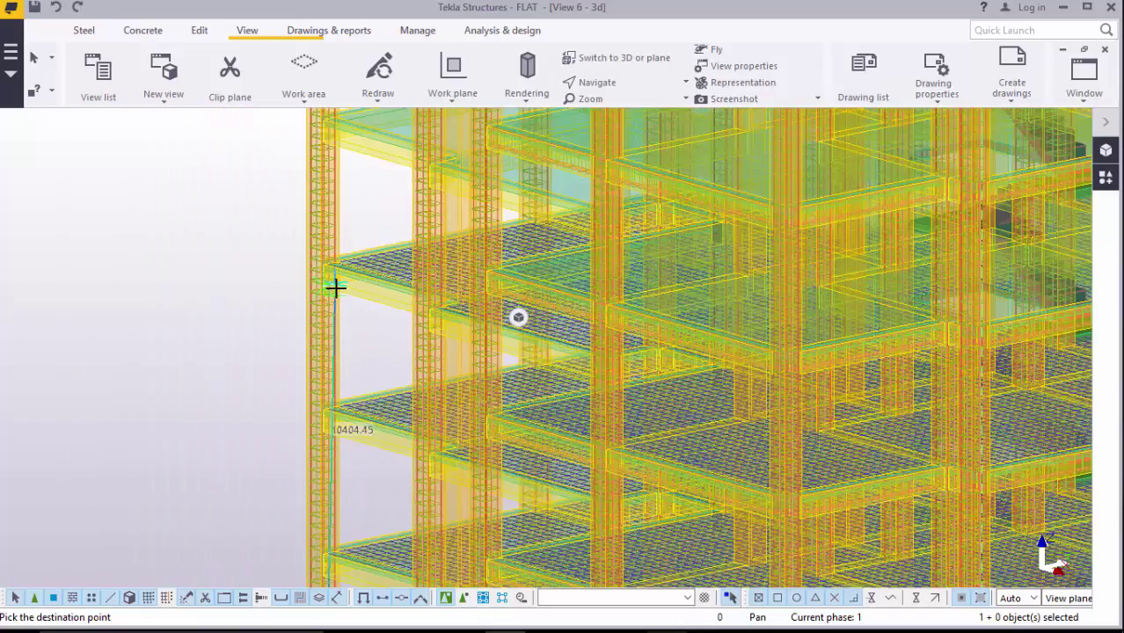
mouse_move(334, 286)
middle_mouse_down()
mouse_move(339, 178)
mouse_move(325, 158)
middle_mouse_up()
scroll(323, 157, "up", 1)
scroll(322, 157, "up", 1)
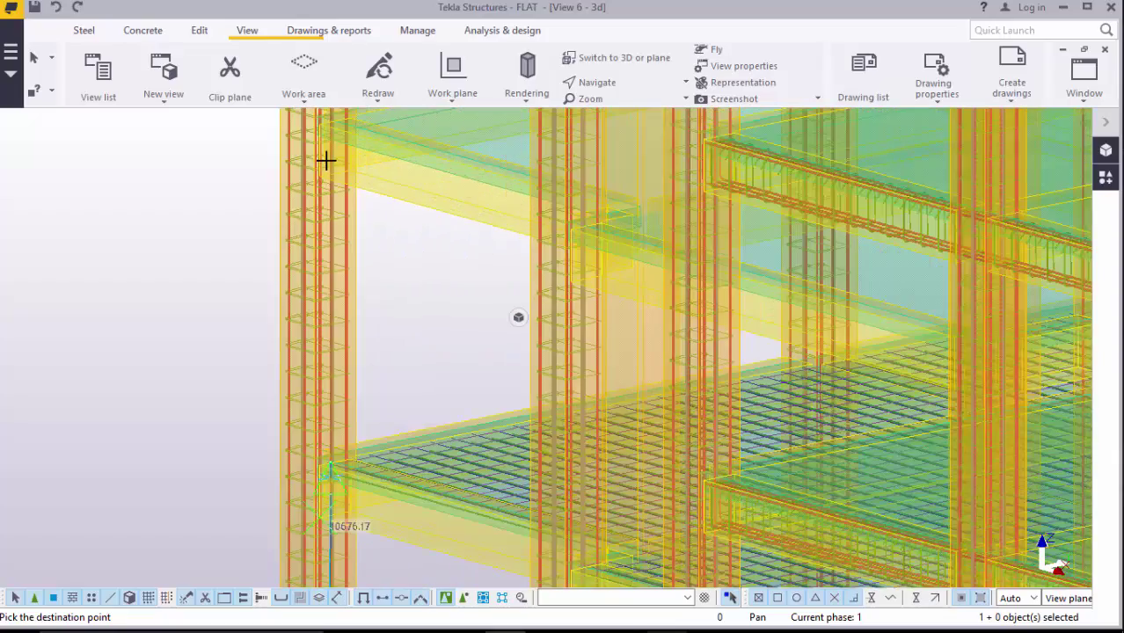
scroll(326, 161, "up", 1)
scroll(326, 180, "up", 1)
scroll(320, 183, "up", 2)
scroll(318, 179, "up", 1)
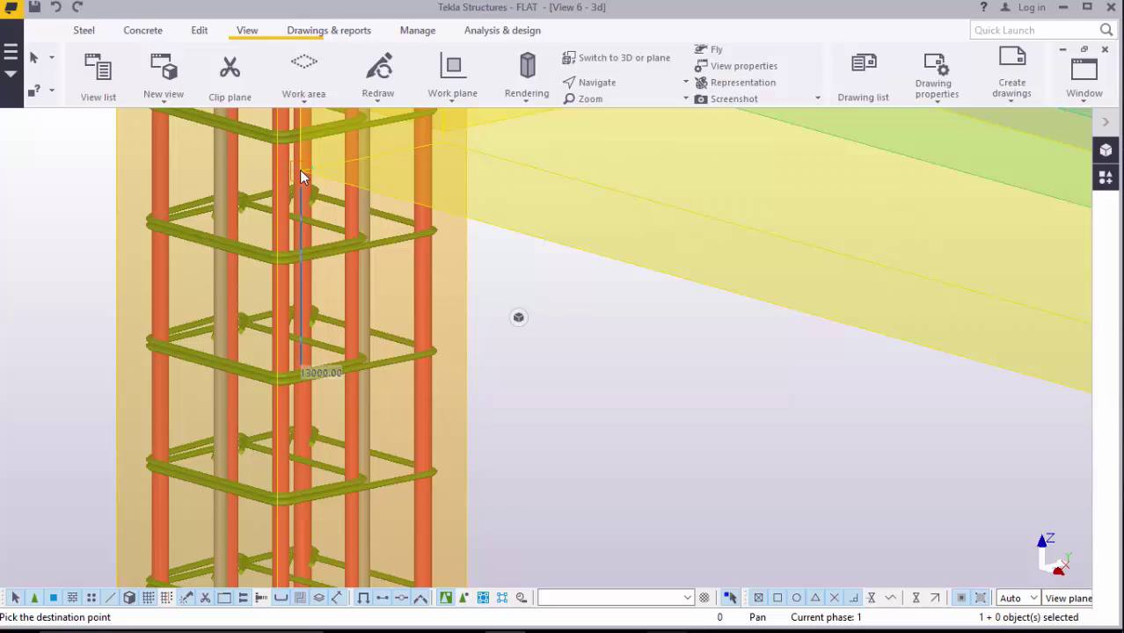
Place a mesh copy at the 18200 floor level
scroll(342, 308, "down", 1)
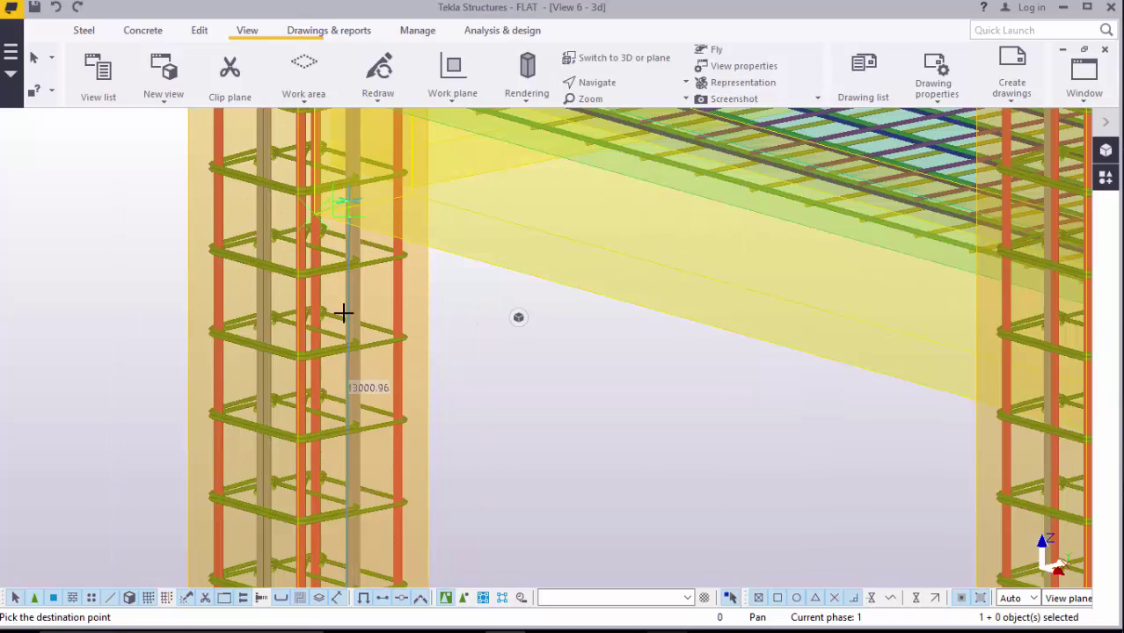
scroll(343, 312, "down", 1)
scroll(342, 314, "down", 1)
scroll(342, 316, "down", 1)
scroll(340, 319, "down", 1)
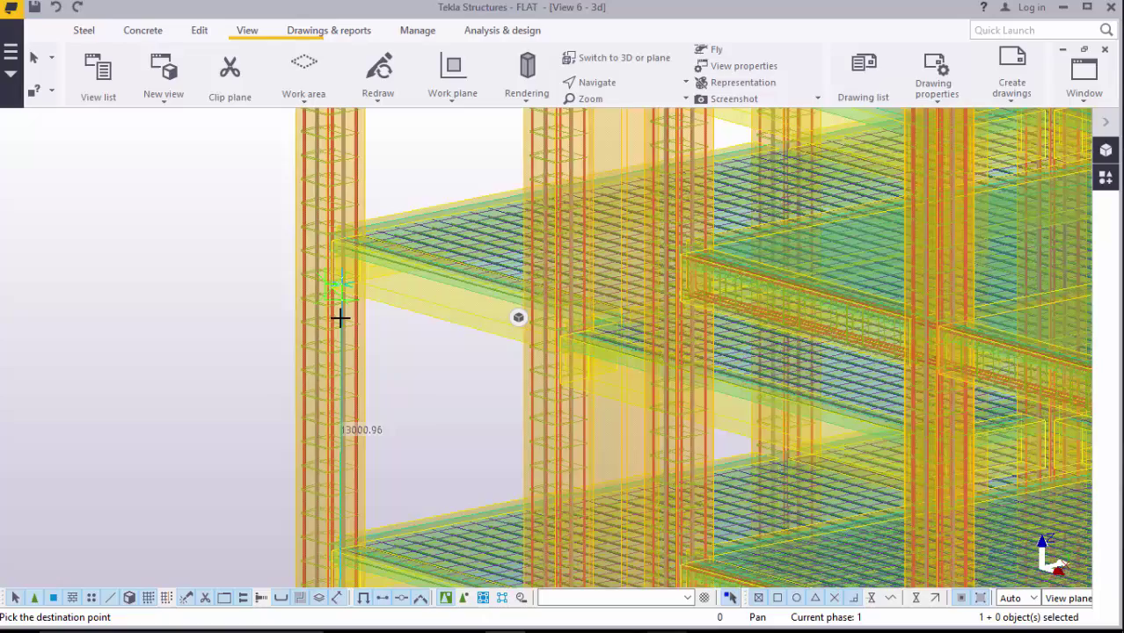
scroll(340, 317, "down", 1)
scroll(341, 314, "down", 1)
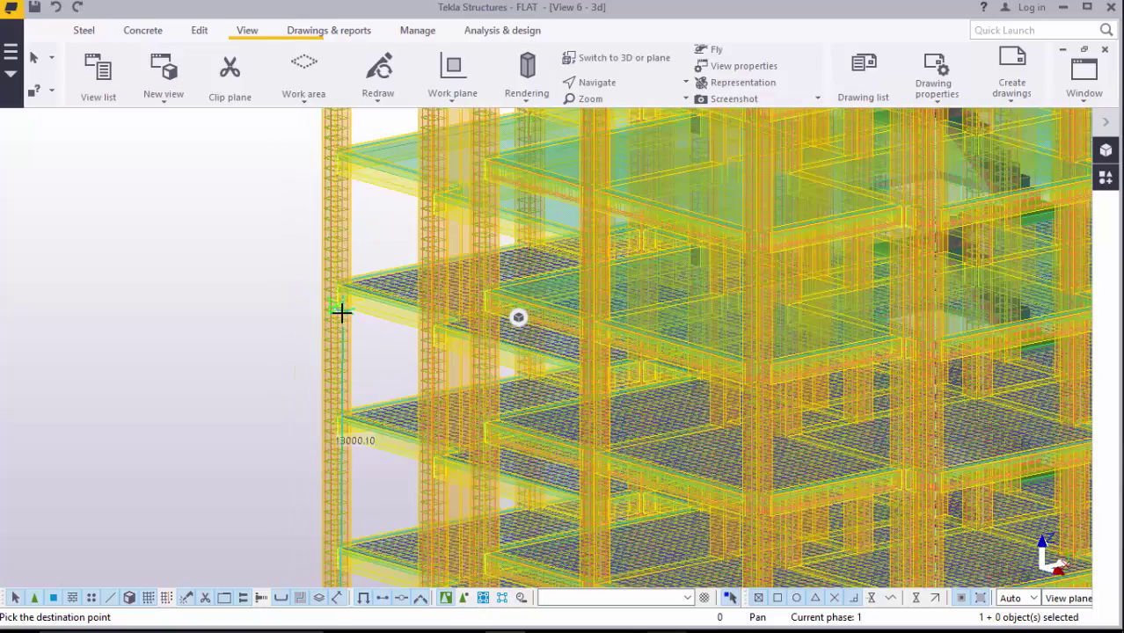
scroll(360, 286, "up", 1)
scroll(341, 214, "up", 1)
scroll(341, 213, "up", 1)
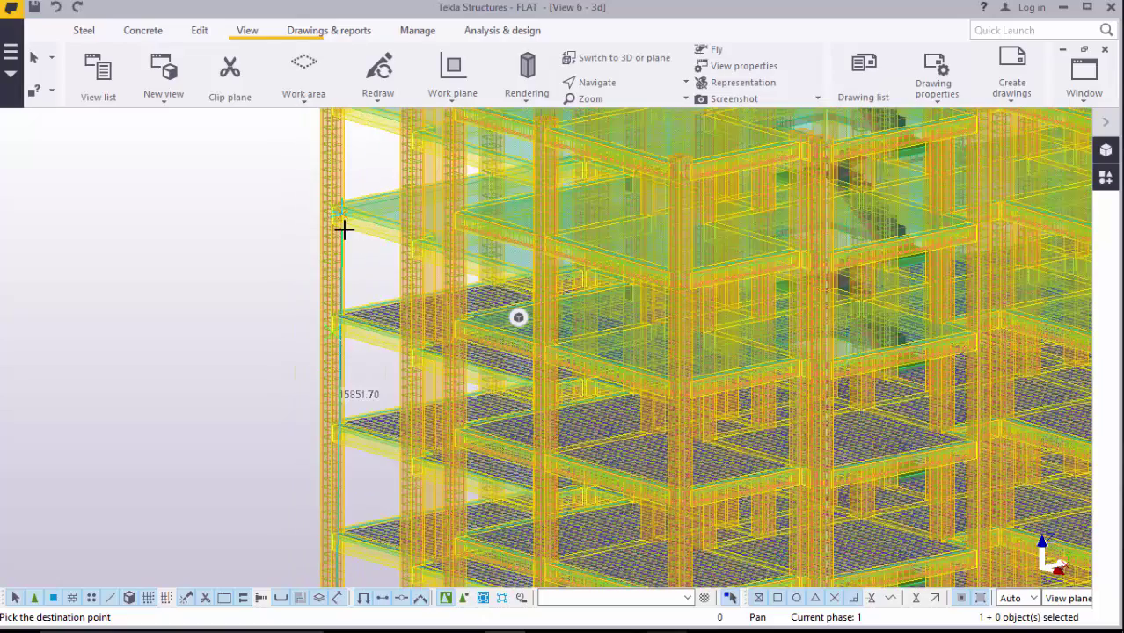
scroll(343, 230, "up", 2)
scroll(325, 236, "up", 1)
scroll(323, 242, "up", 1)
scroll(318, 245, "up", 1)
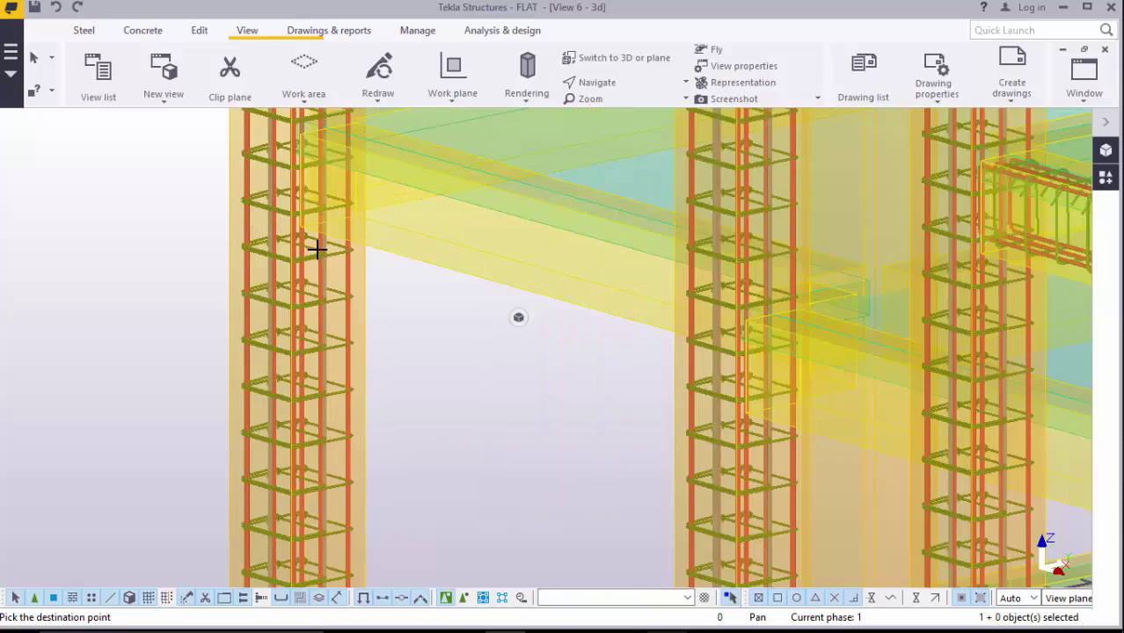
scroll(316, 240, "up", 2)
scroll(312, 236, "up", 1)
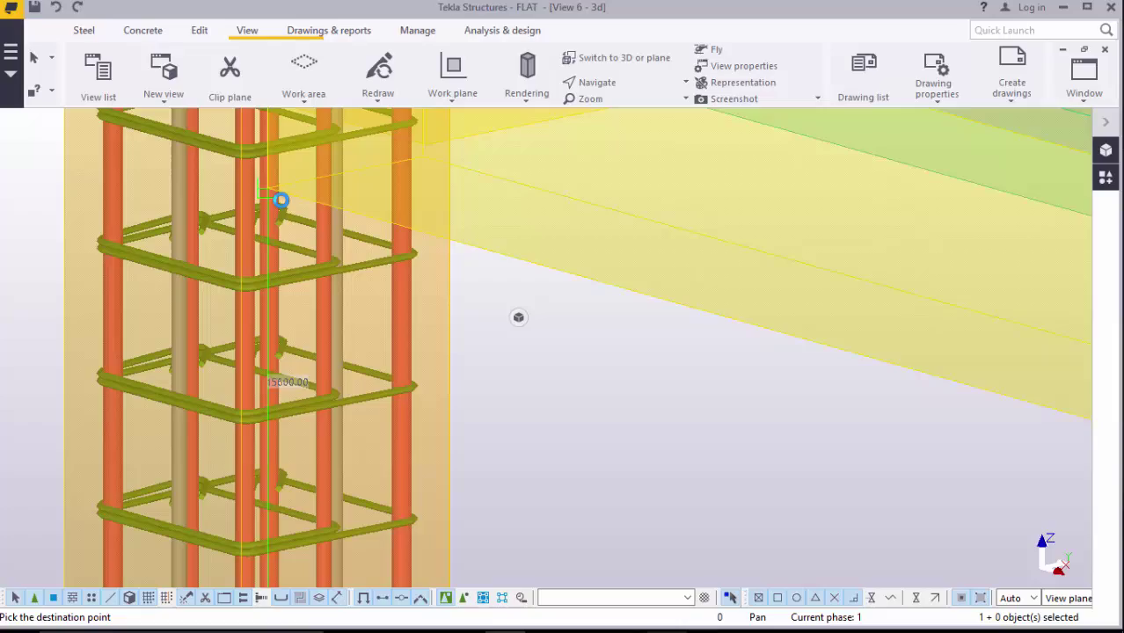
scroll(316, 299, "down", 1)
scroll(330, 318, "down", 1)
scroll(337, 323, "down", 1)
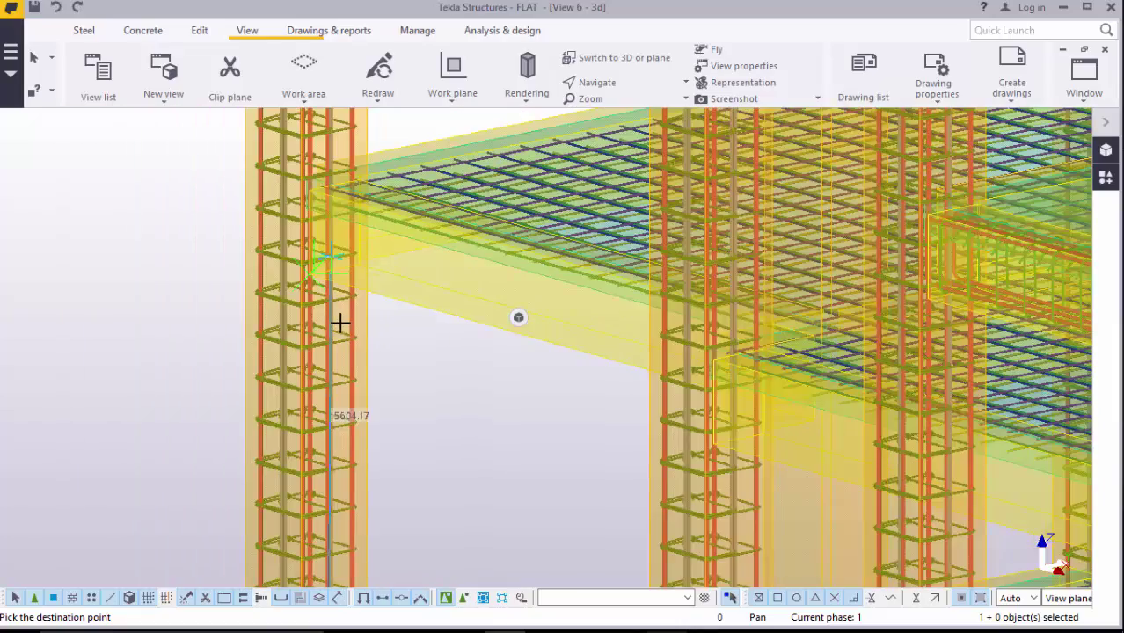
scroll(338, 321, "down", 1)
scroll(340, 318, "down", 1)
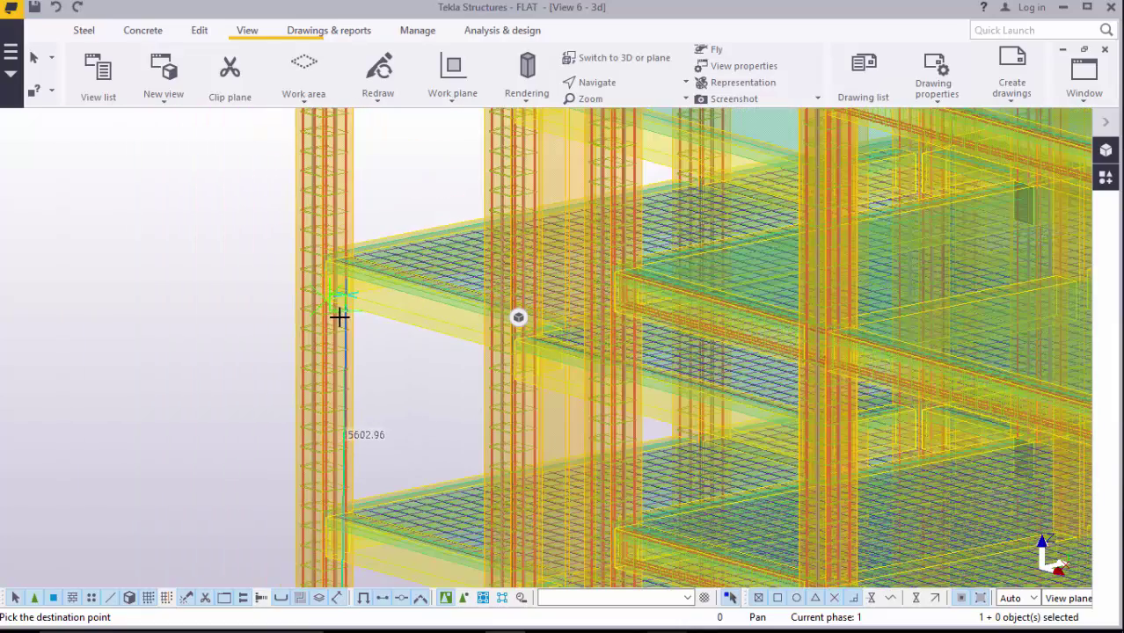
scroll(341, 316, "down", 1)
scroll(334, 202, "down", 1)
scroll(332, 200, "down", 1)
scroll(335, 202, "up", 1)
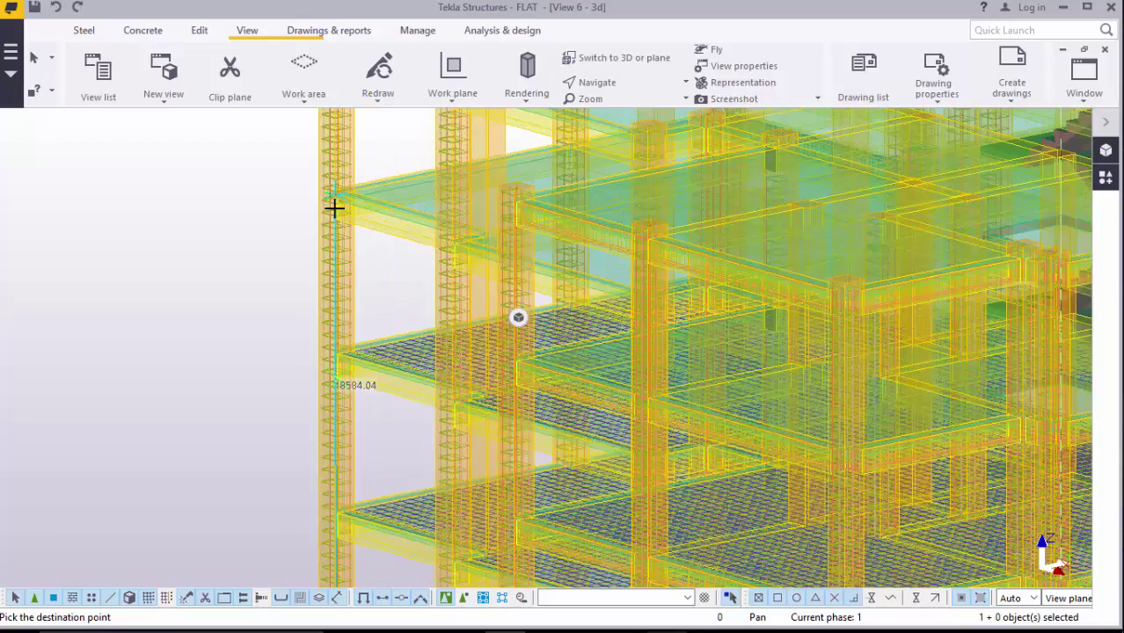
scroll(332, 223, "up", 1)
scroll(344, 223, "up", 2)
scroll(343, 230, "up", 1)
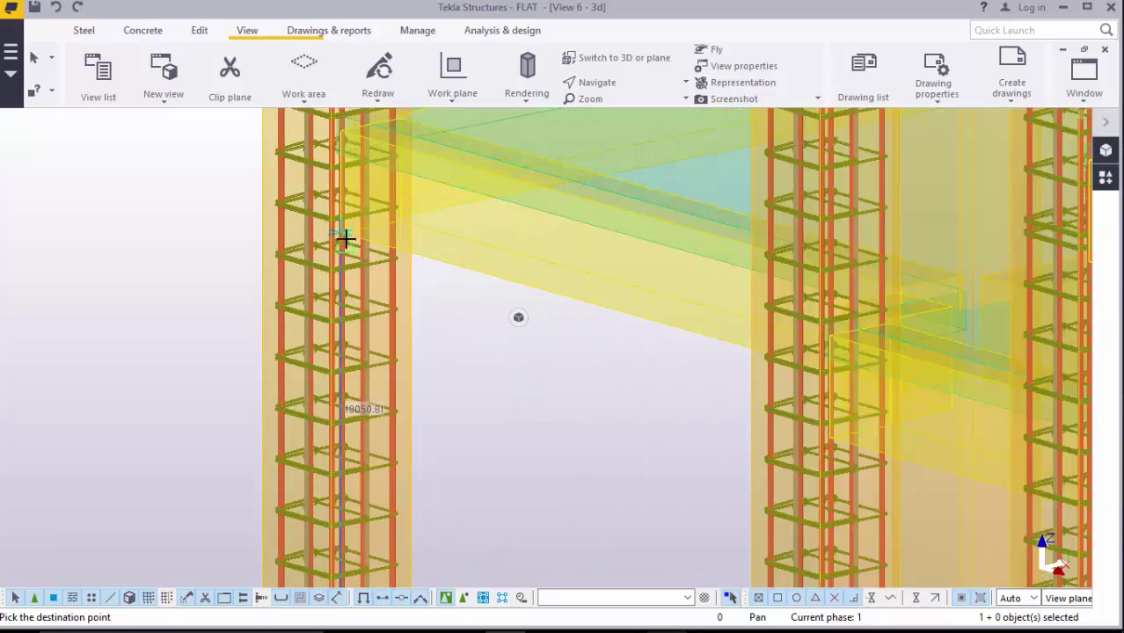
scroll(347, 241, "up", 2)
scroll(341, 235, "up", 1)
scroll(347, 234, "up", 1)
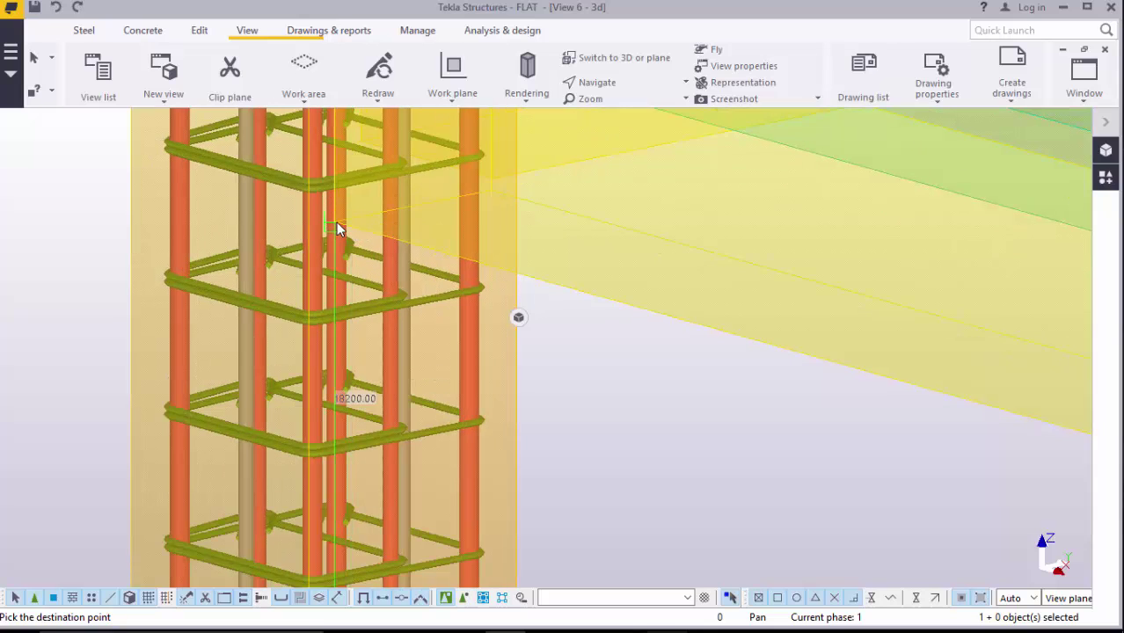
Place the final mesh copy at the 20800 floor level
scroll(336, 229, "down", 1)
scroll(359, 296, "down", 1)
scroll(364, 299, "down", 2)
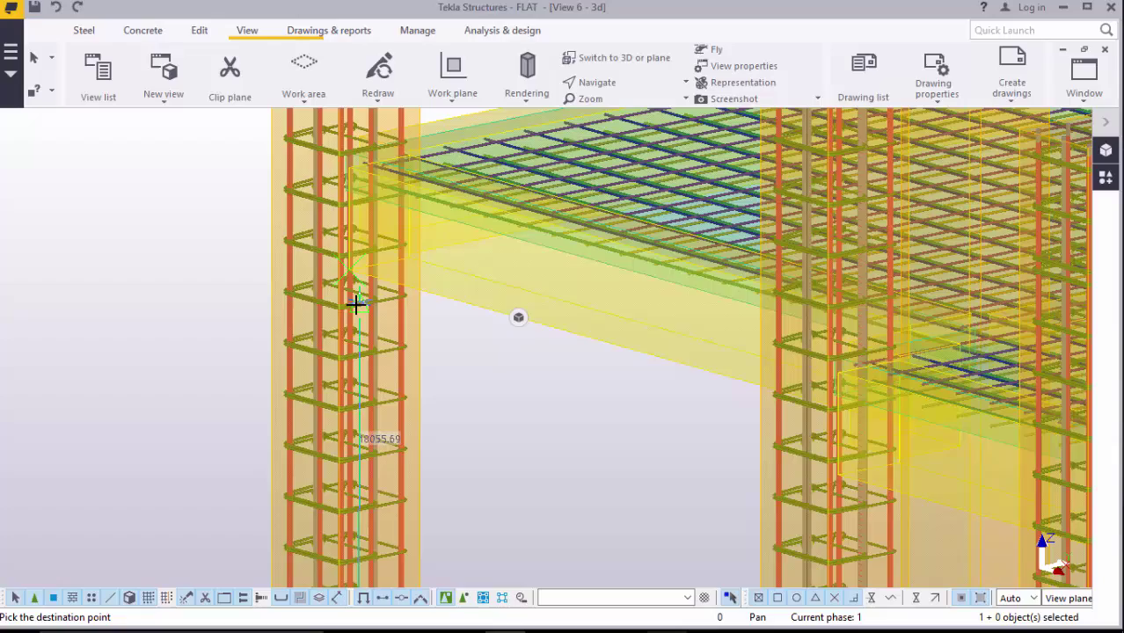
scroll(355, 303, "down", 1)
scroll(351, 303, "down", 1)
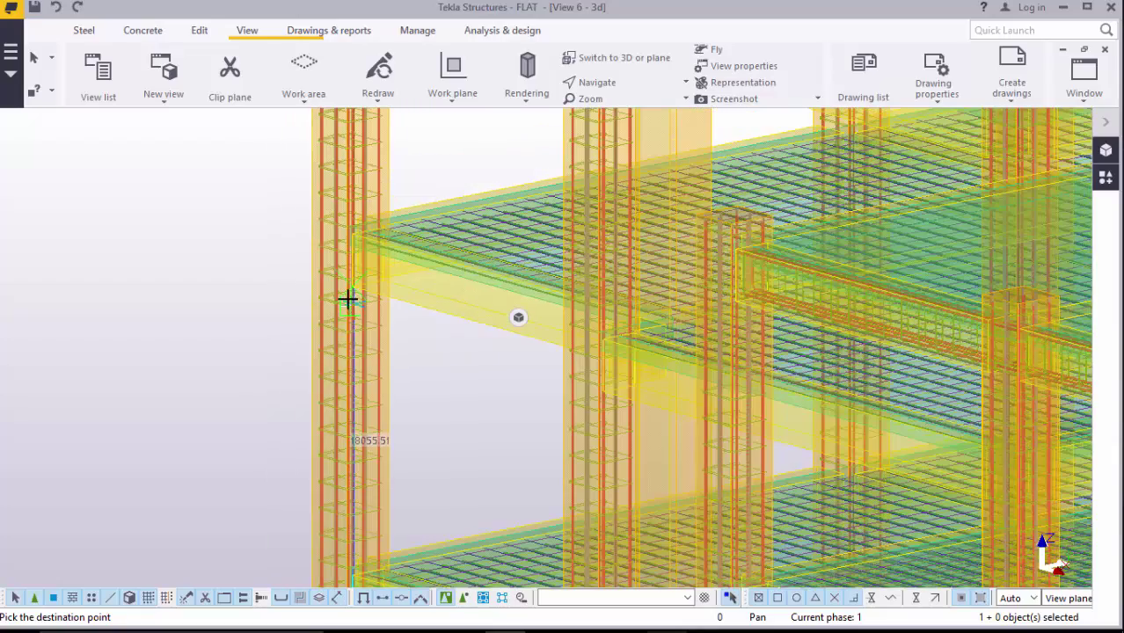
scroll(348, 299, "down", 1)
scroll(371, 274, "down", 1)
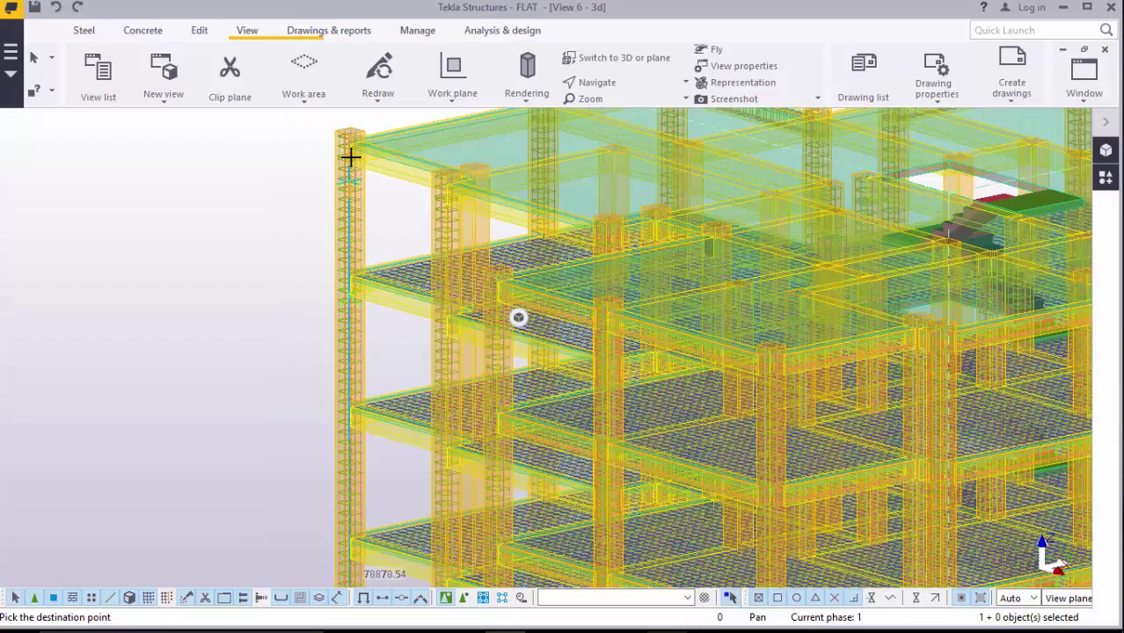
scroll(350, 157, "up", 1)
scroll(367, 171, "up", 1)
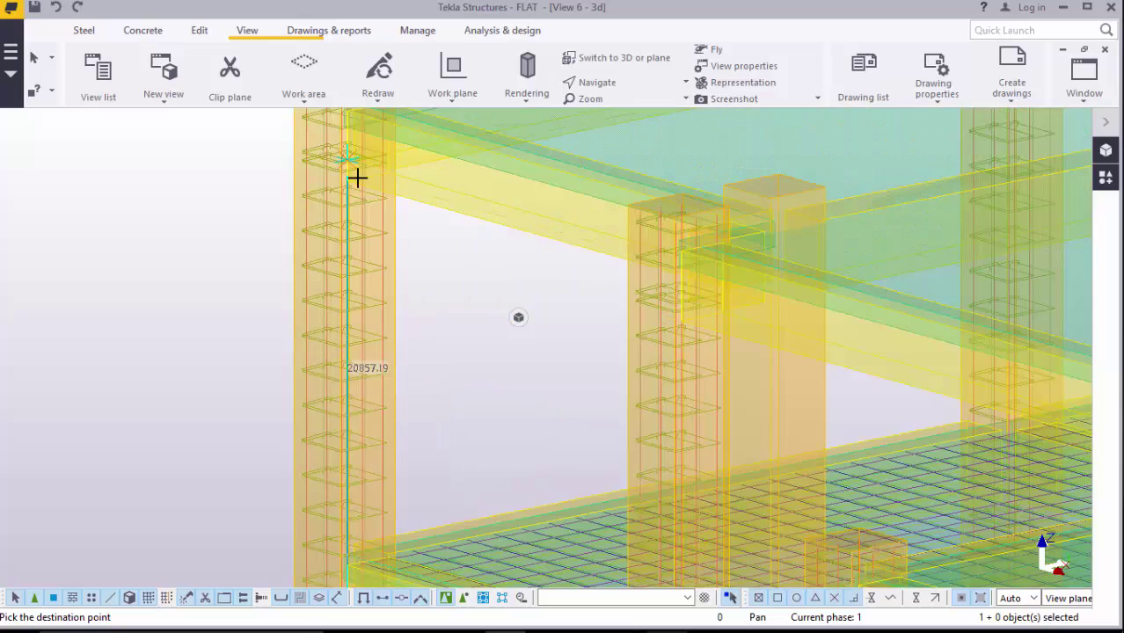
scroll(359, 176, "up", 1)
scroll(365, 191, "up", 1)
scroll(366, 193, "up", 1)
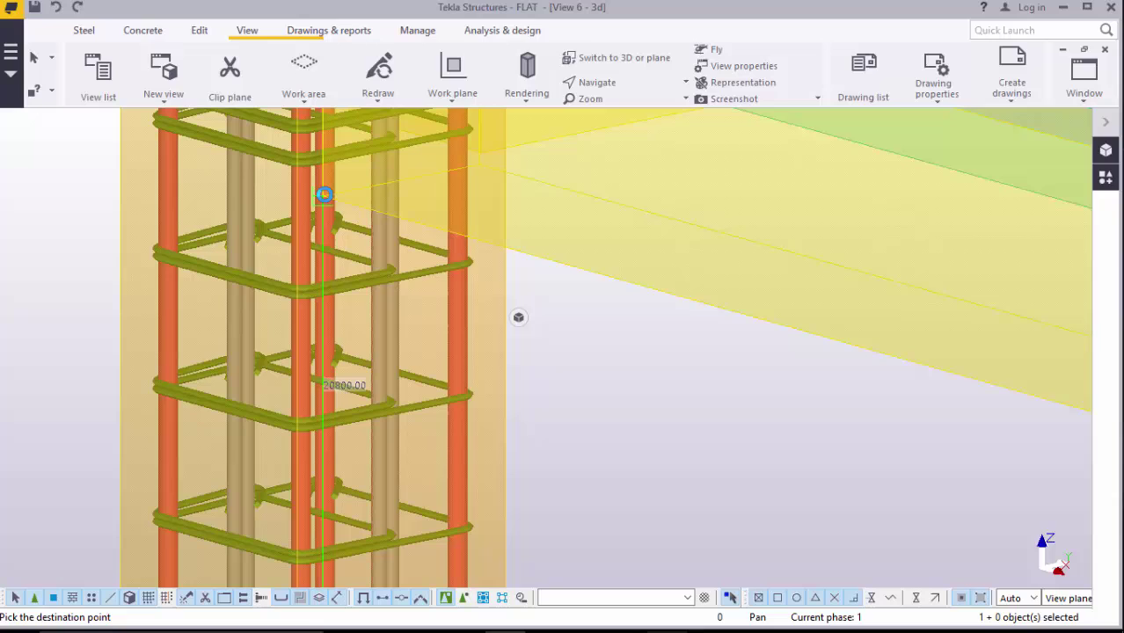
scroll(361, 245, "down", 1)
scroll(368, 252, "down", 1)
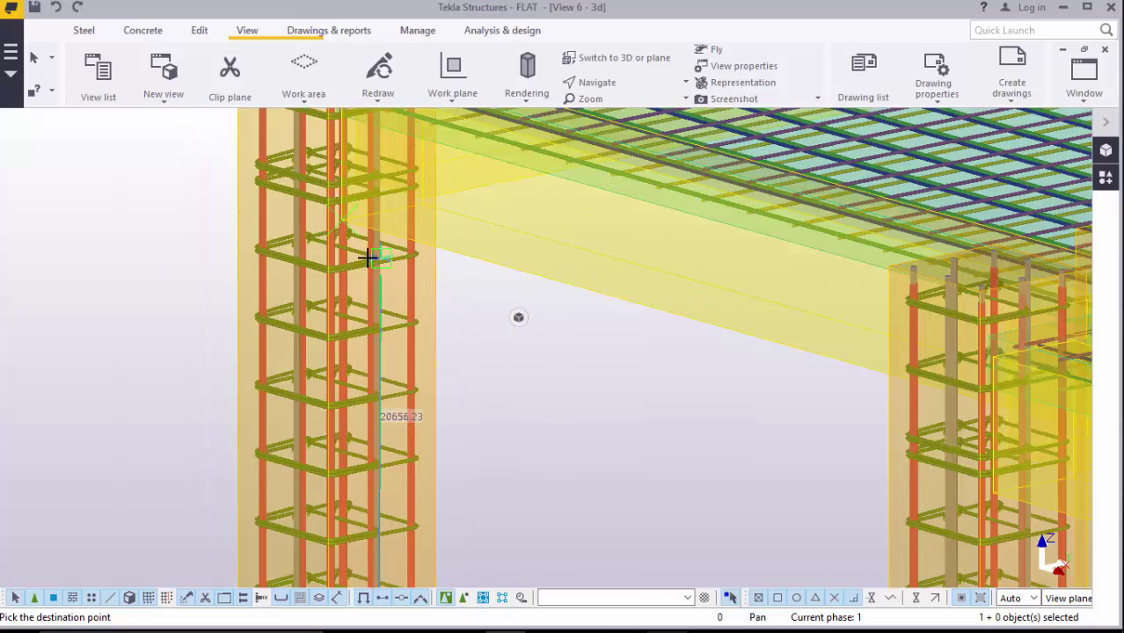
scroll(369, 255, "down", 1)
scroll(368, 254, "down", 1)
right_click(187, 204)
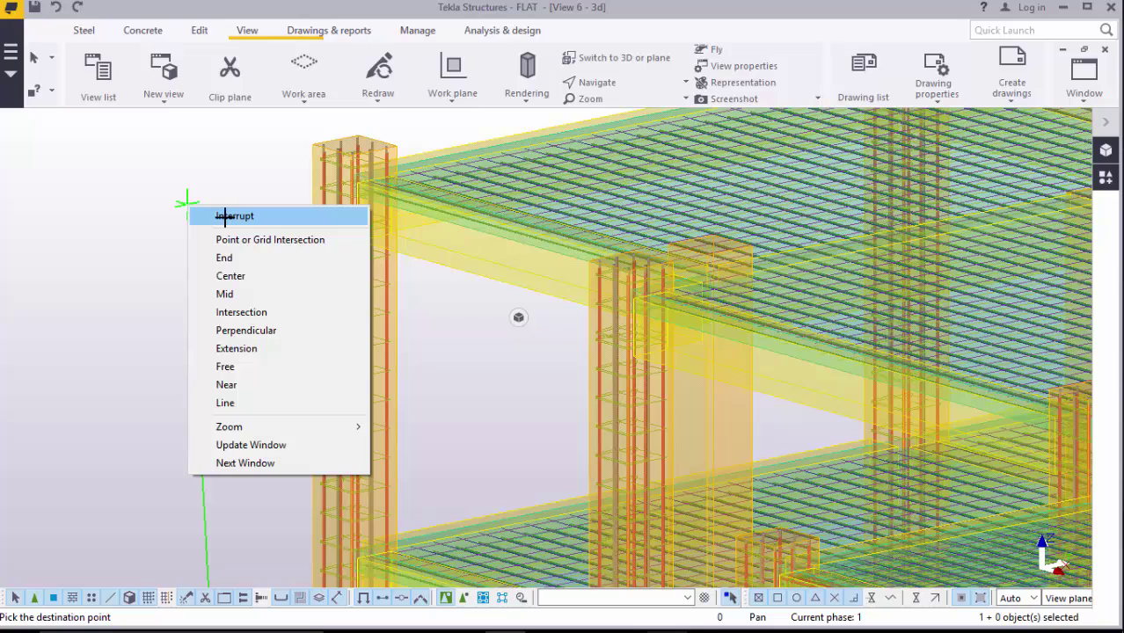
left_click(234, 216)
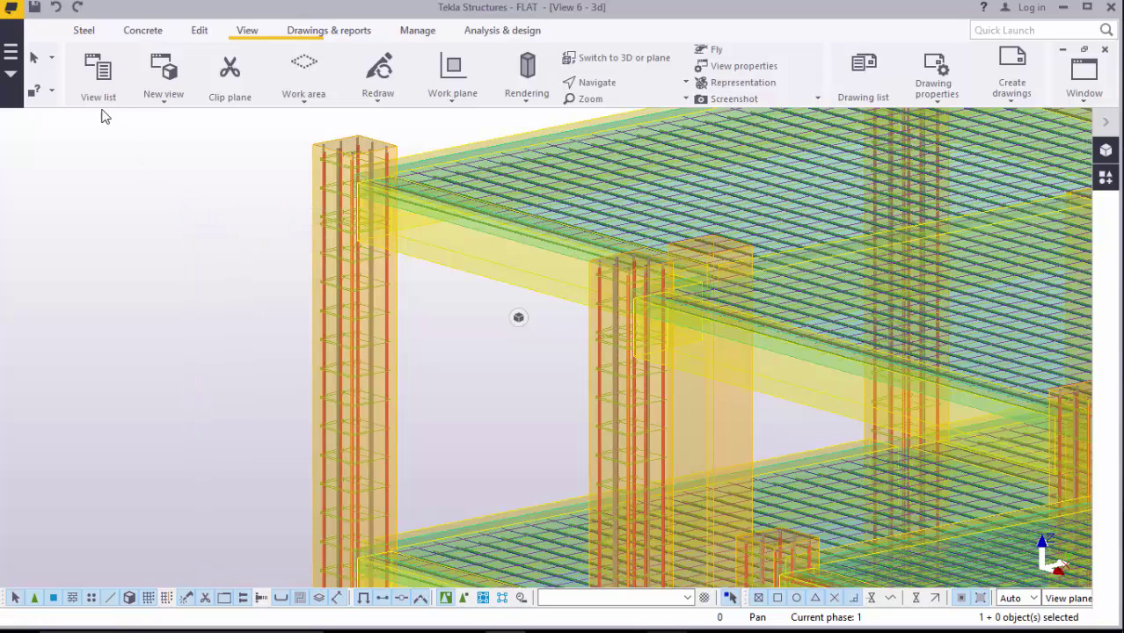
left_click(35, 9)
scroll(236, 230, "down", 2)
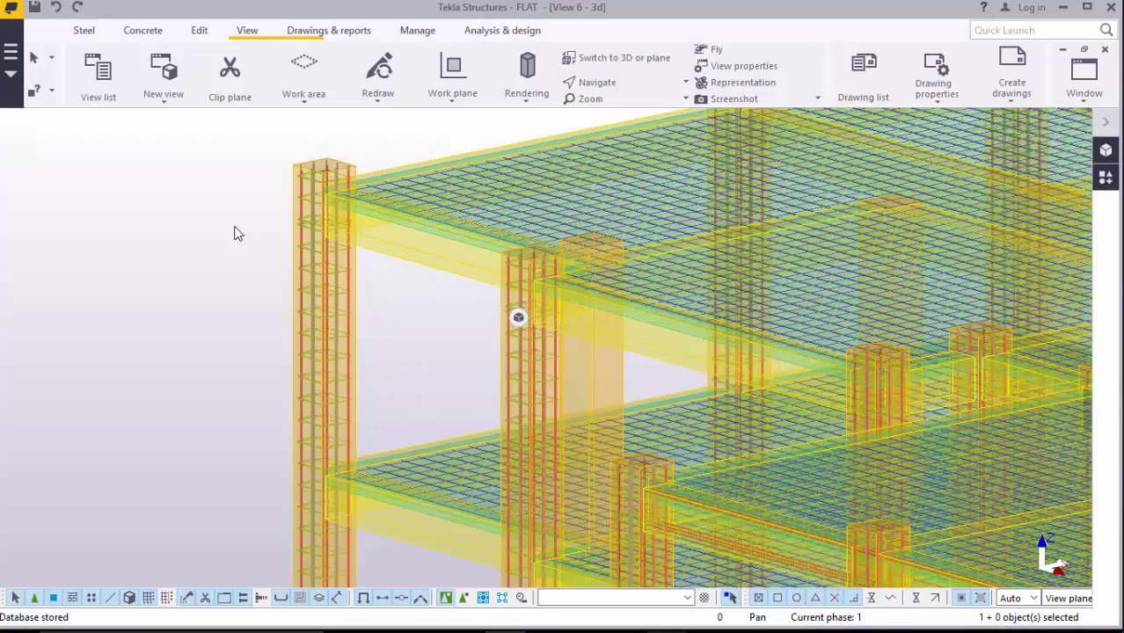
scroll(245, 227, "down", 2)
scroll(250, 224, "down", 1)
scroll(250, 221, "down", 1)
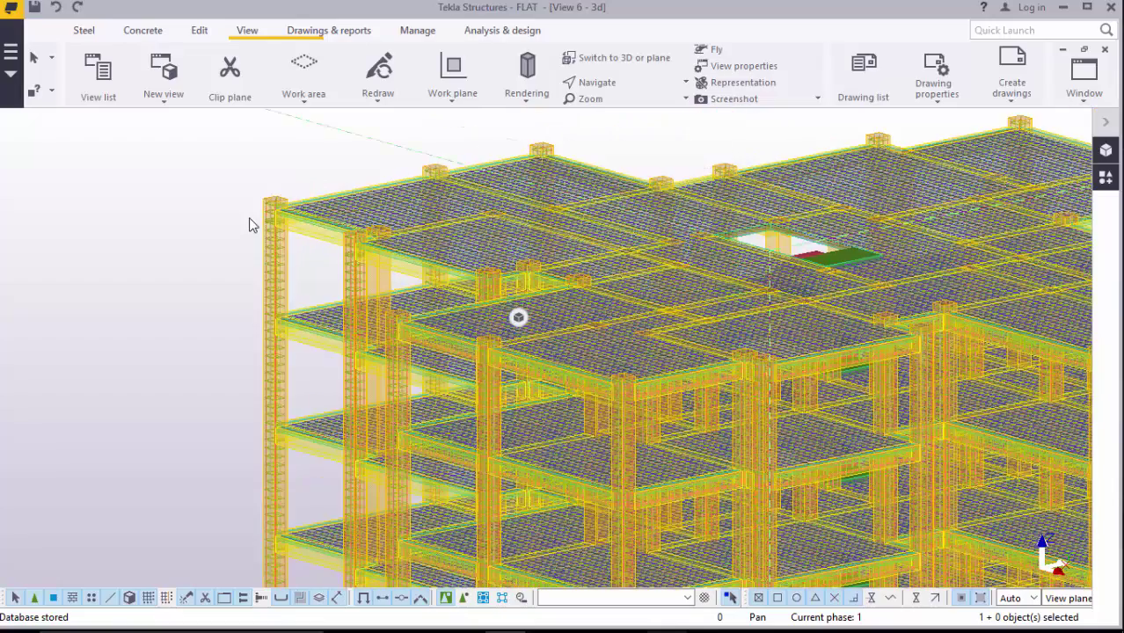
scroll(251, 221, "down", 1)
scroll(332, 218, "down", 1)
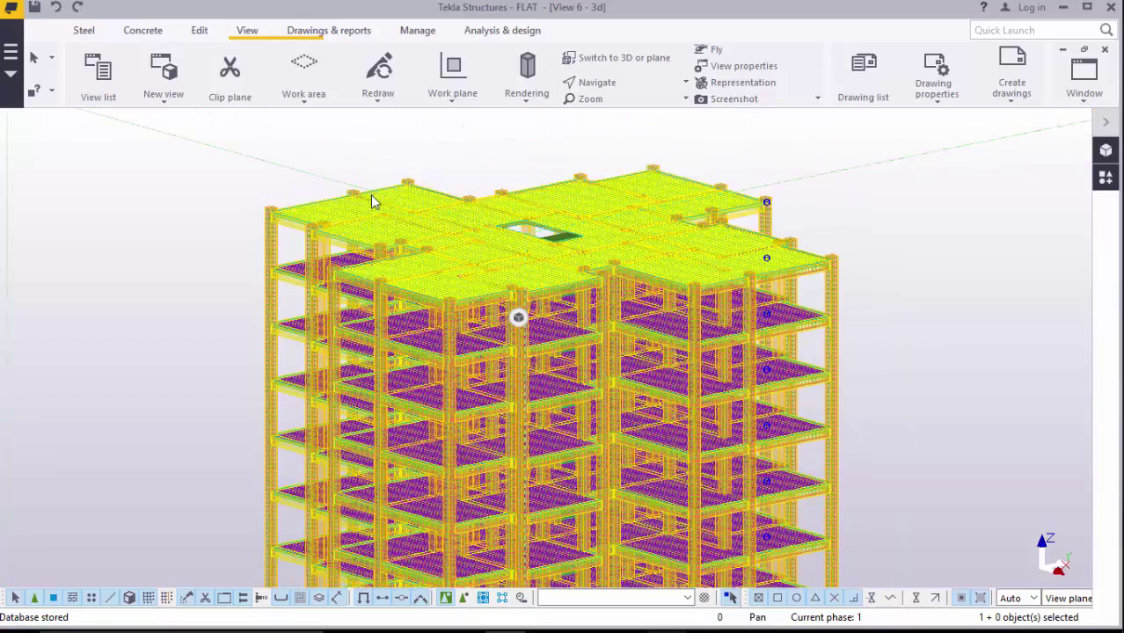
scroll(288, 257, "down", 1)
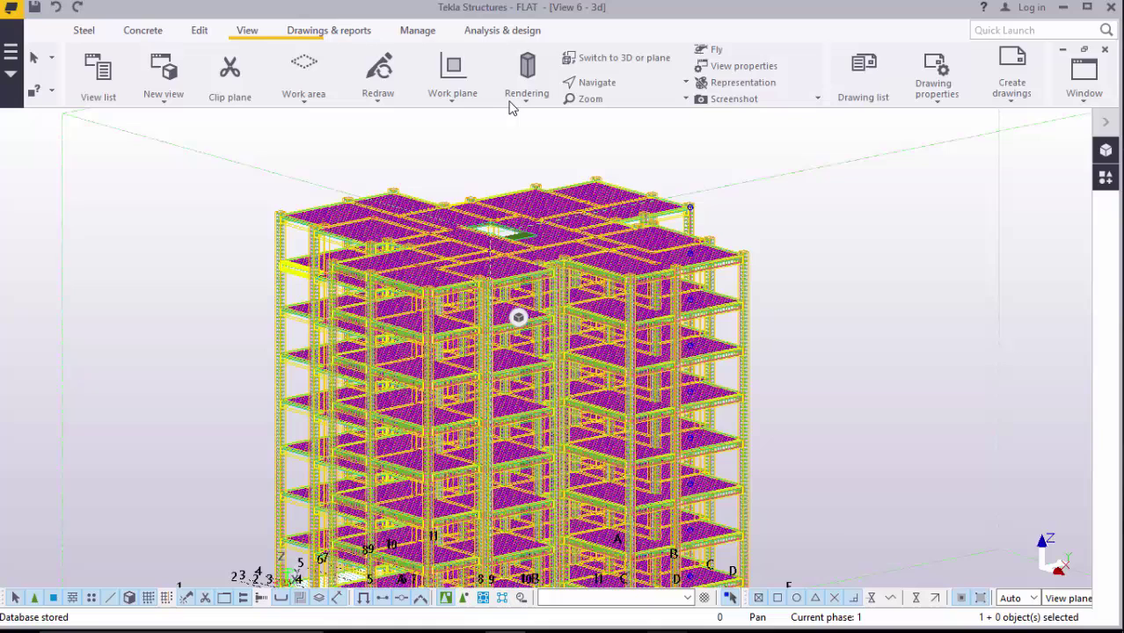
left_click(603, 85)
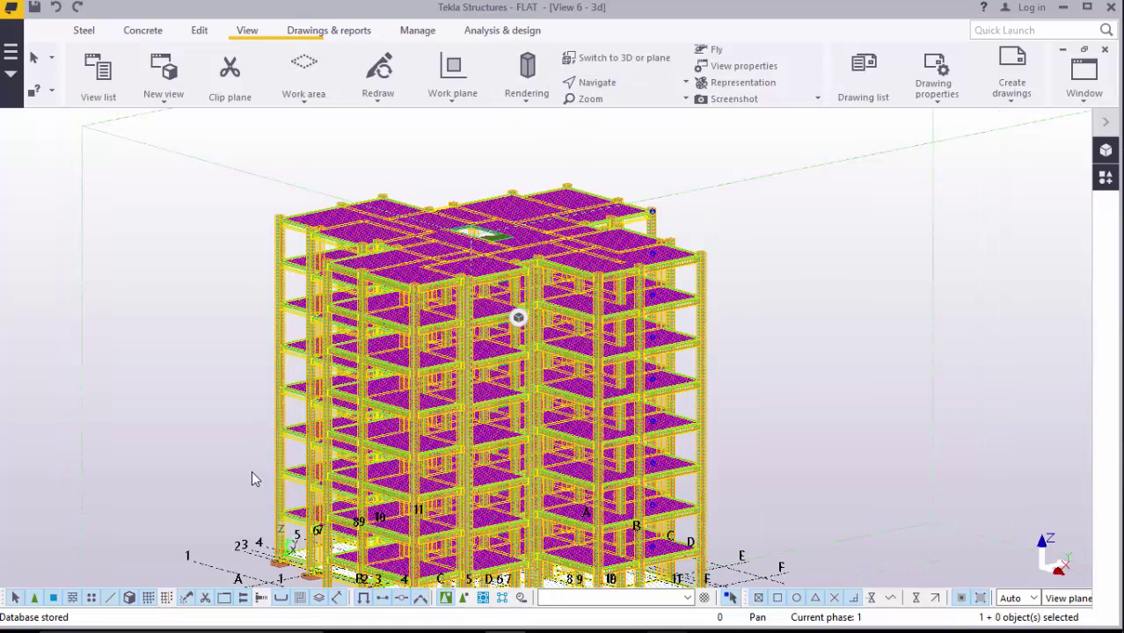
scroll(254, 473, "up", 2)
scroll(267, 461, "up", 3)
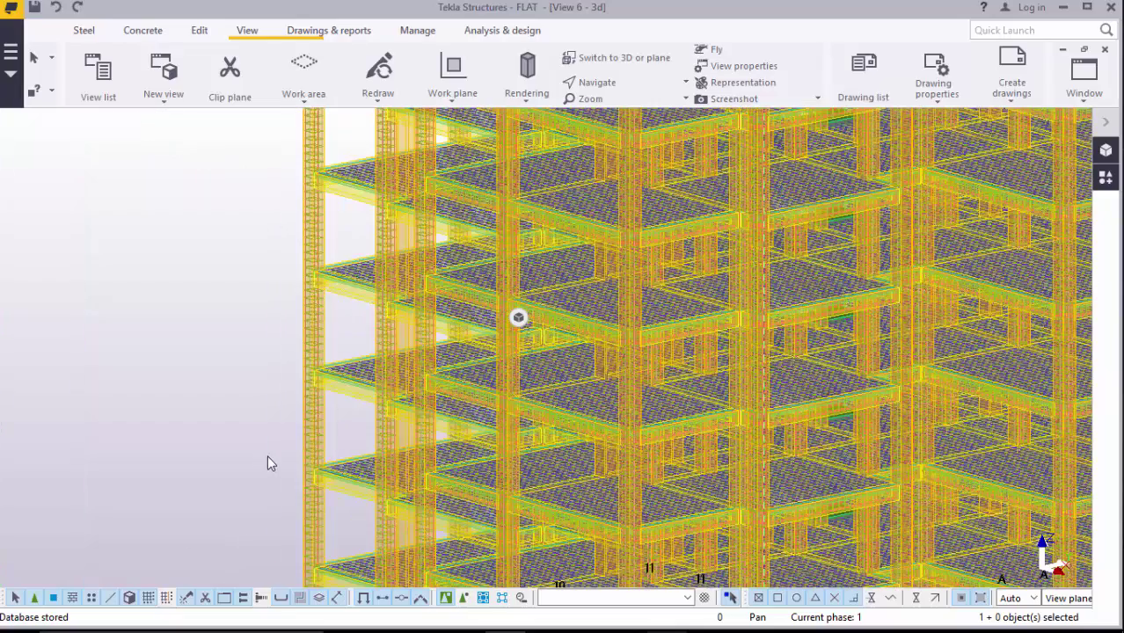
scroll(295, 440, "up", 1)
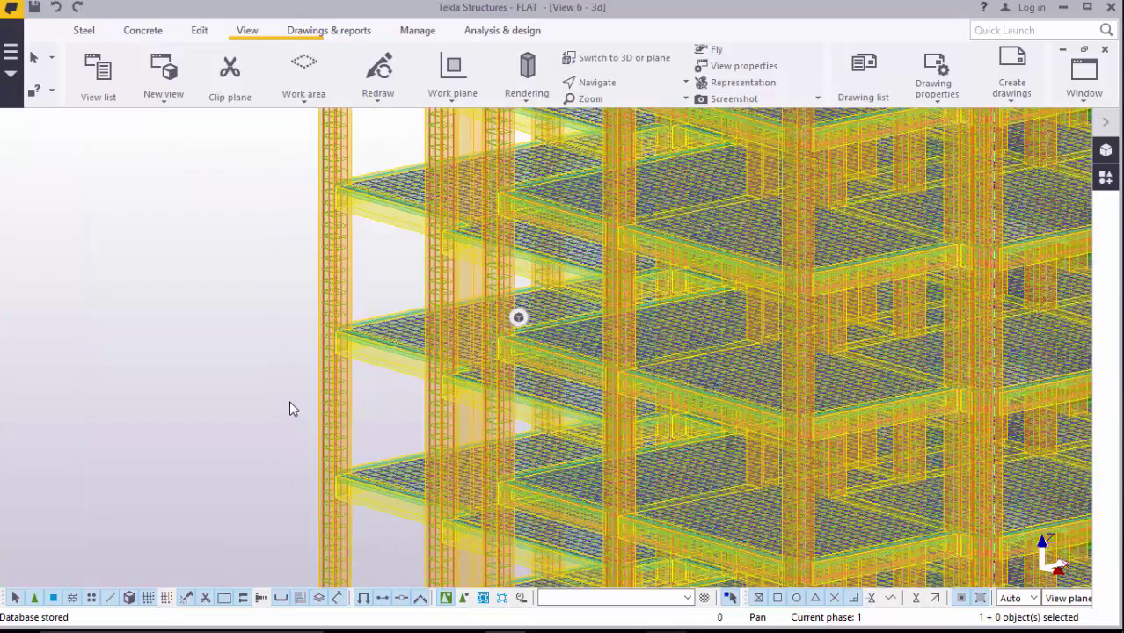
scroll(293, 409, "down", 1)
scroll(346, 372, "down", 1)
scroll(316, 276, "down", 1)
scroll(309, 269, "down", 1)
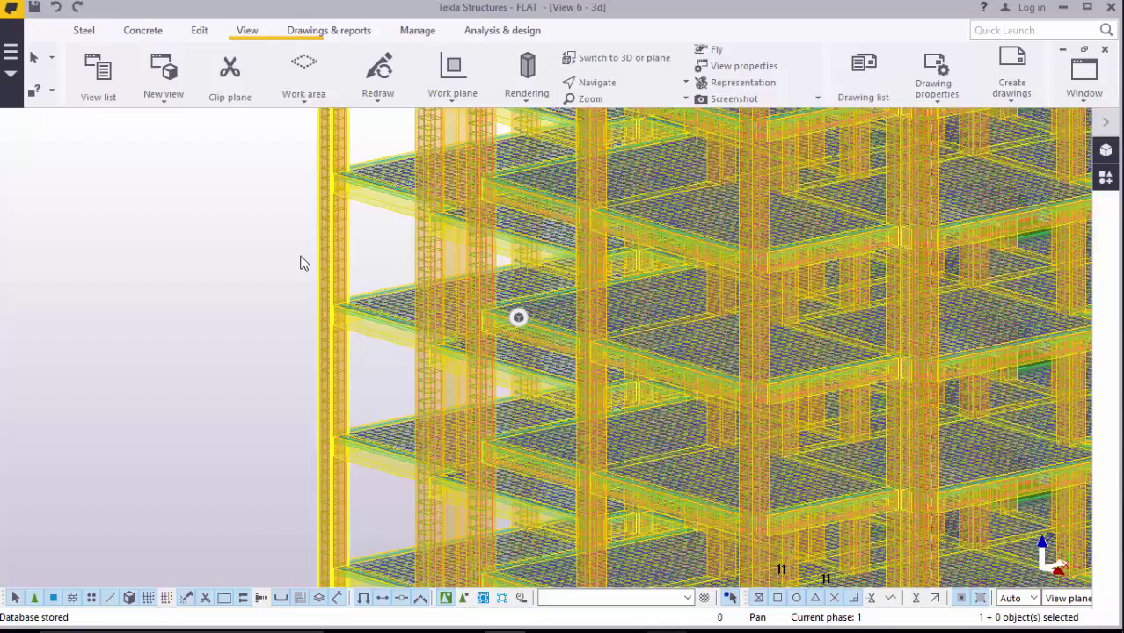
scroll(302, 259, "down", 1)
scroll(305, 255, "down", 1)
scroll(305, 255, "down", 1)
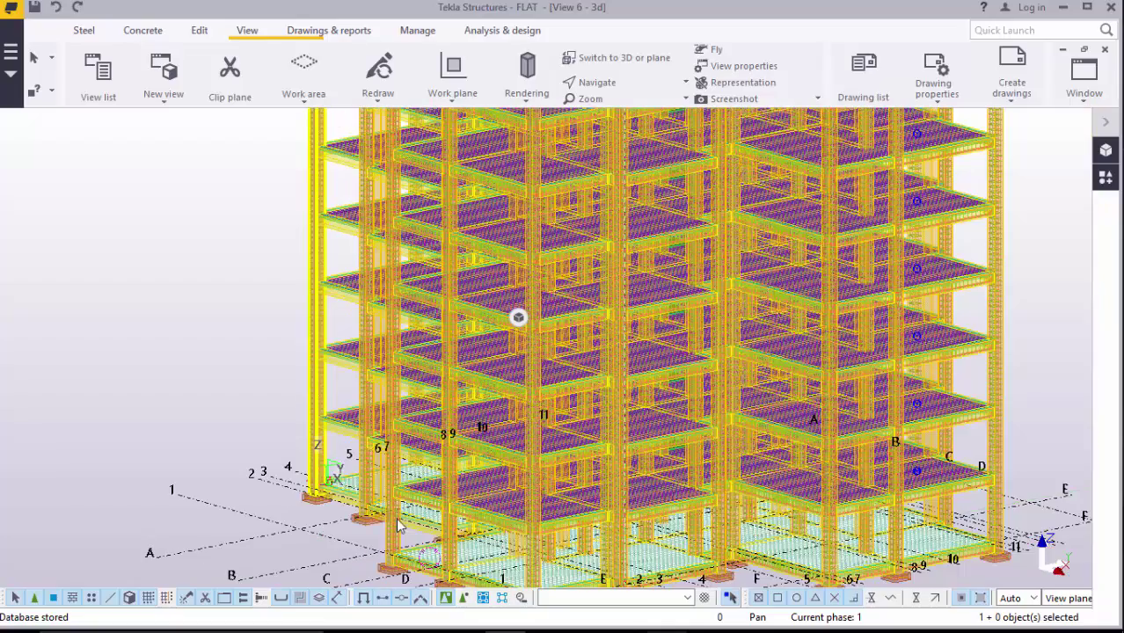
scroll(411, 570, "down", 1)
scroll(408, 570, "up", 2)
scroll(387, 501, "up", 1)
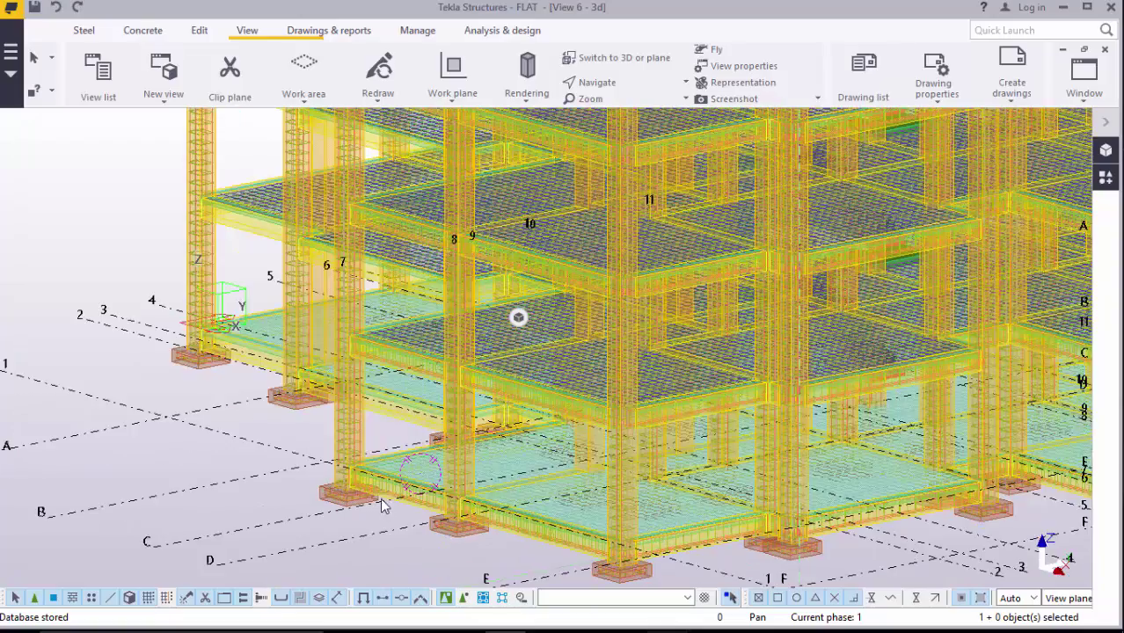
scroll(374, 493, "up", 1)
scroll(348, 478, "up", 1)
scroll(333, 478, "up", 1)
scroll(331, 476, "up", 1)
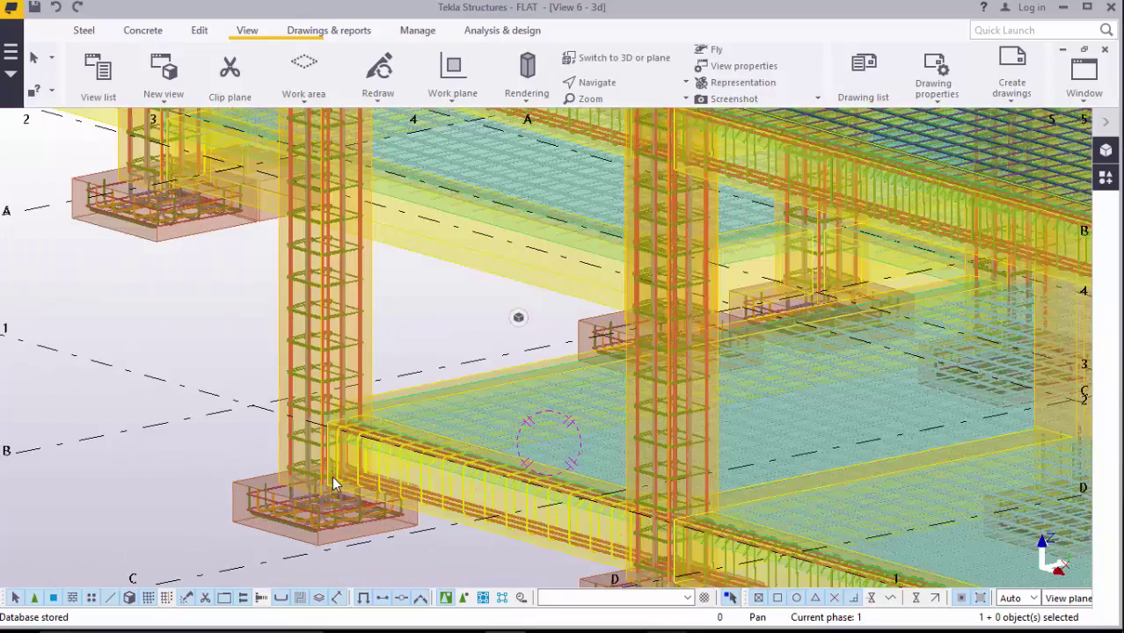
scroll(334, 475, "up", 1)
scroll(345, 471, "up", 1)
scroll(356, 462, "up", 1)
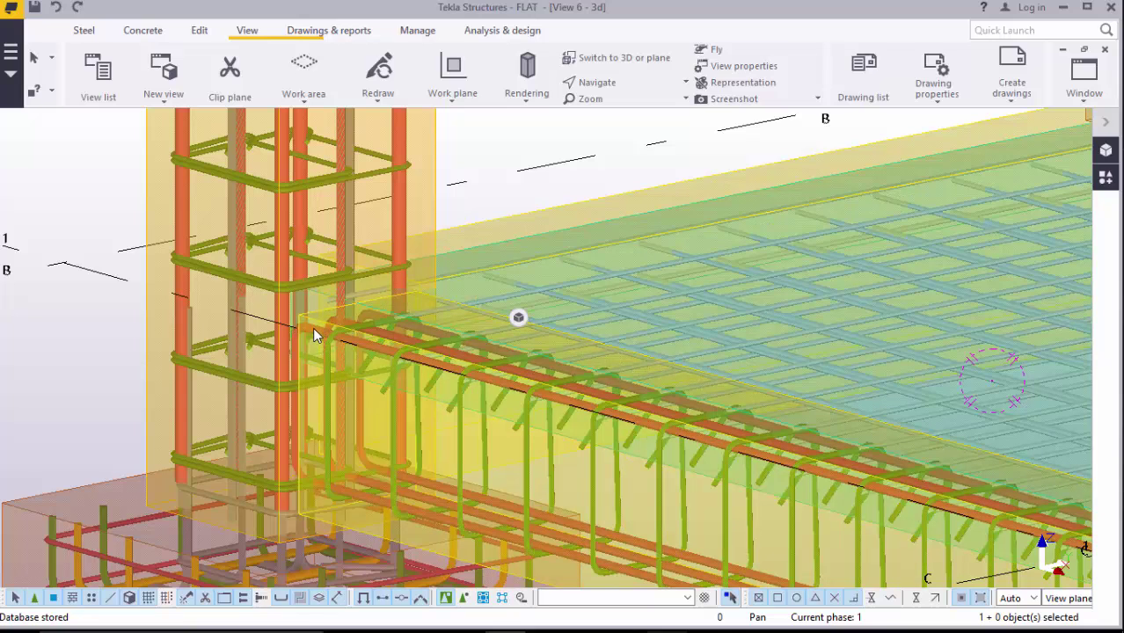
double_click(172, 327)
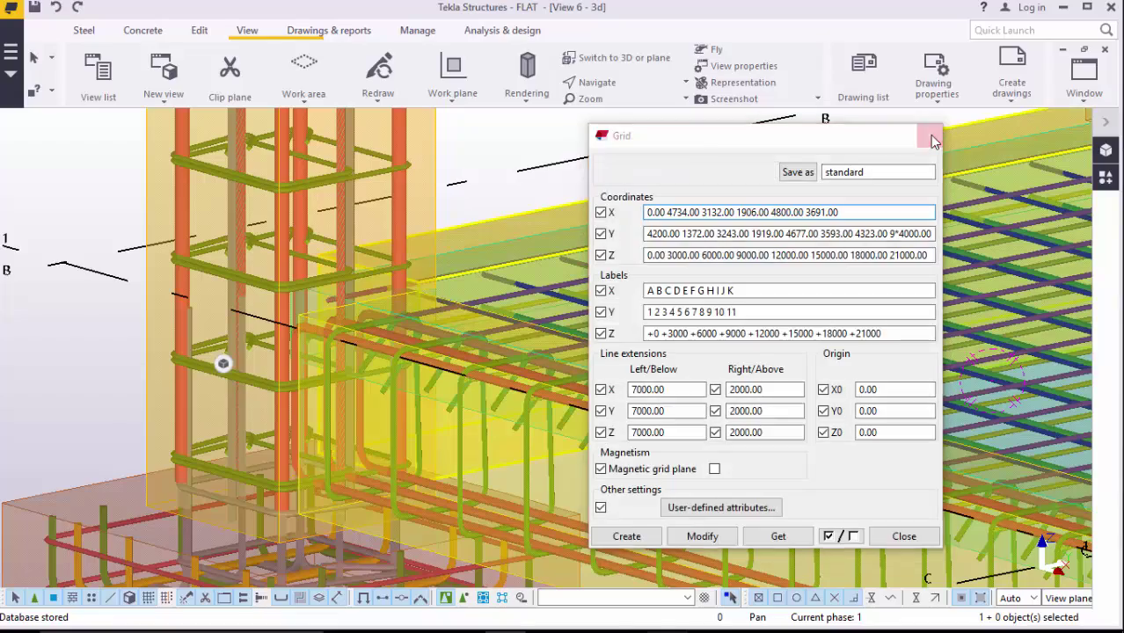
left_click(933, 140)
scroll(426, 361, "down", 3)
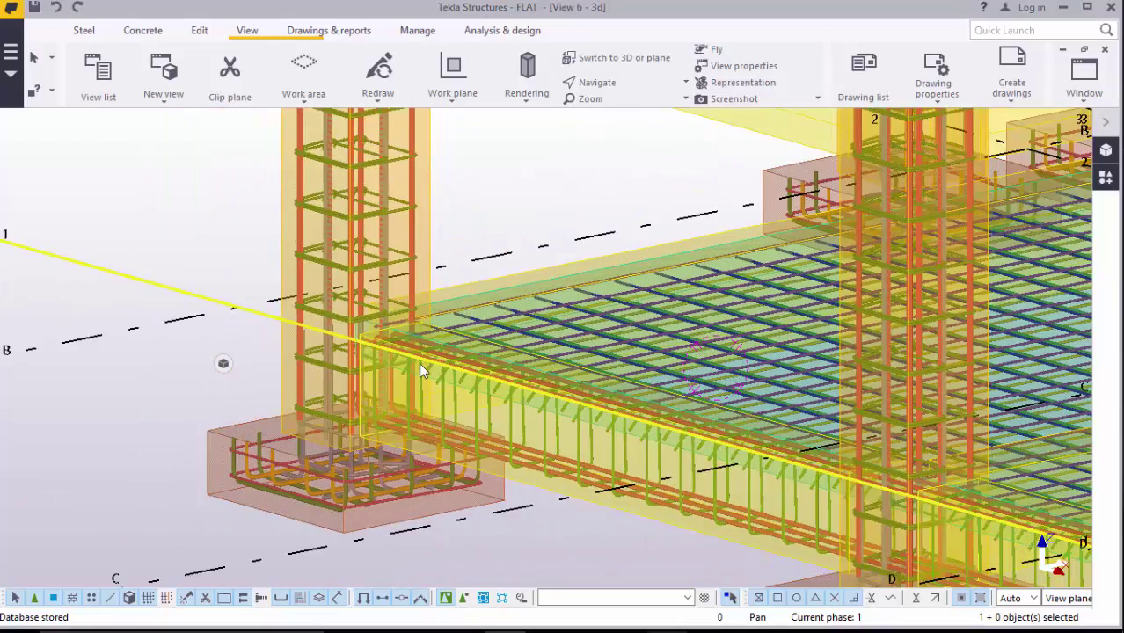
scroll(416, 367, "down", 2)
scroll(409, 367, "down", 2)
scroll(400, 369, "down", 2)
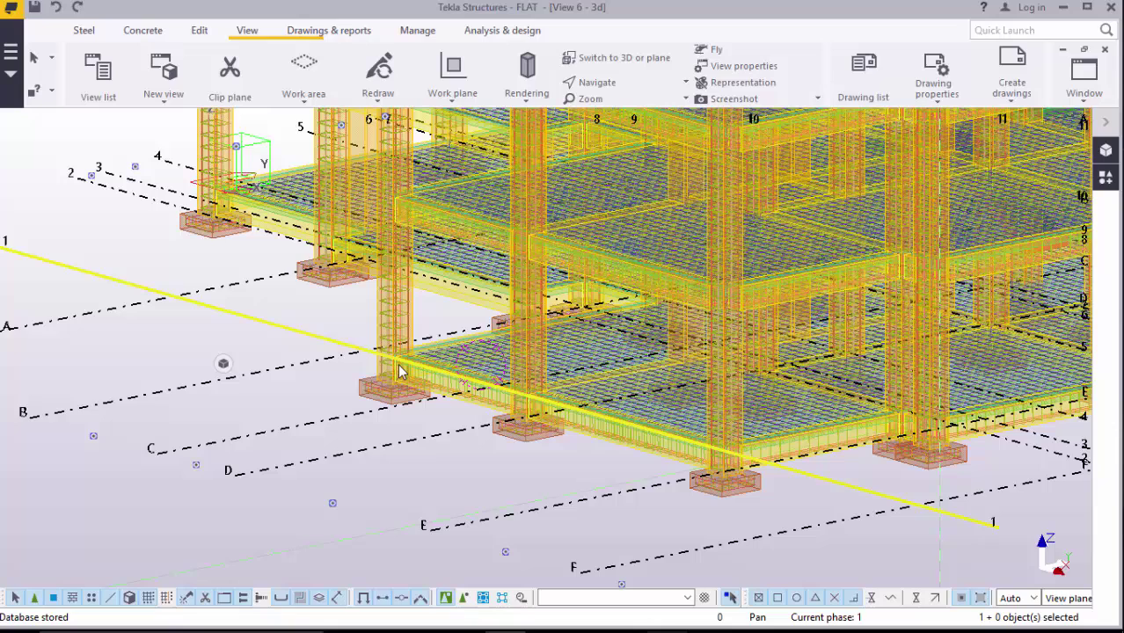
middle_click_drag(730, 321, 778, 282, "ctrl")
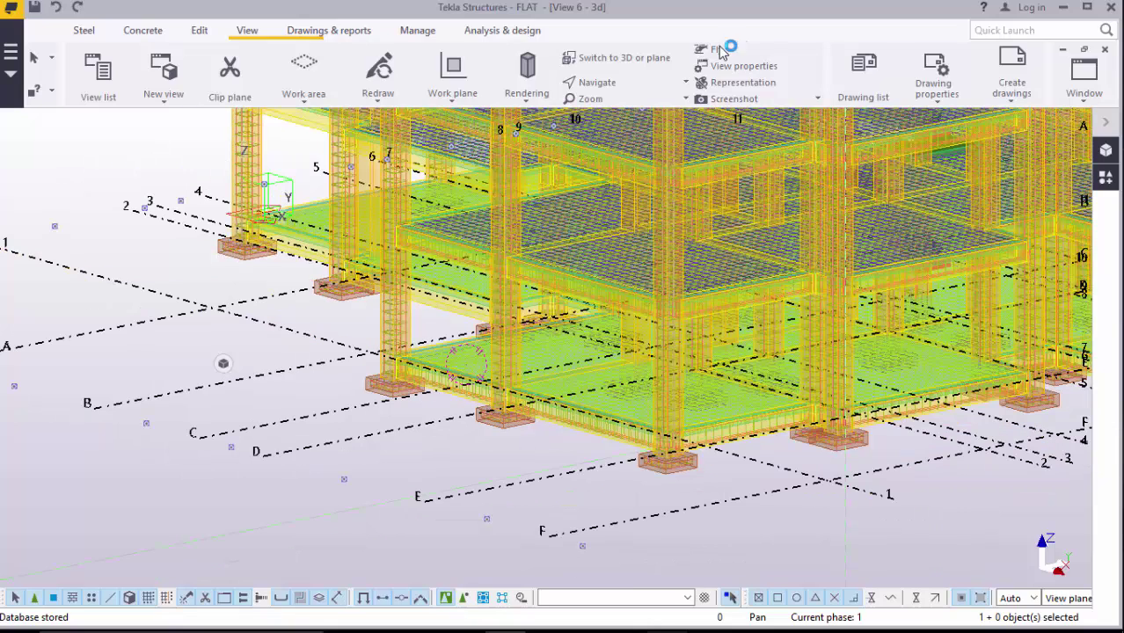
left_click(622, 82)
left_click(635, 105)
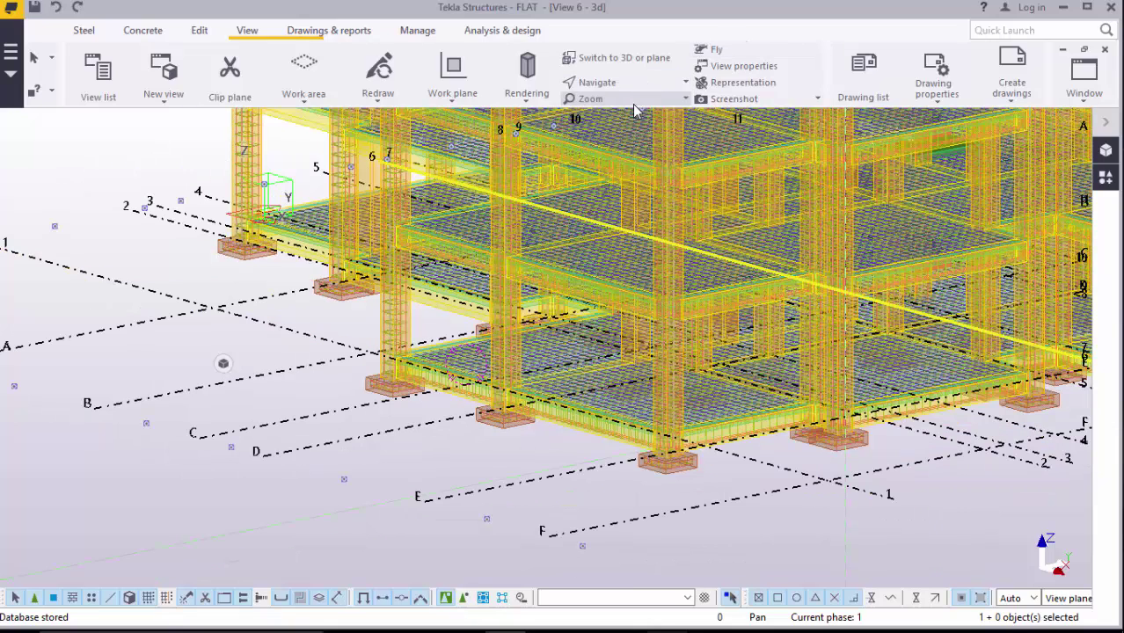
left_click(681, 296)
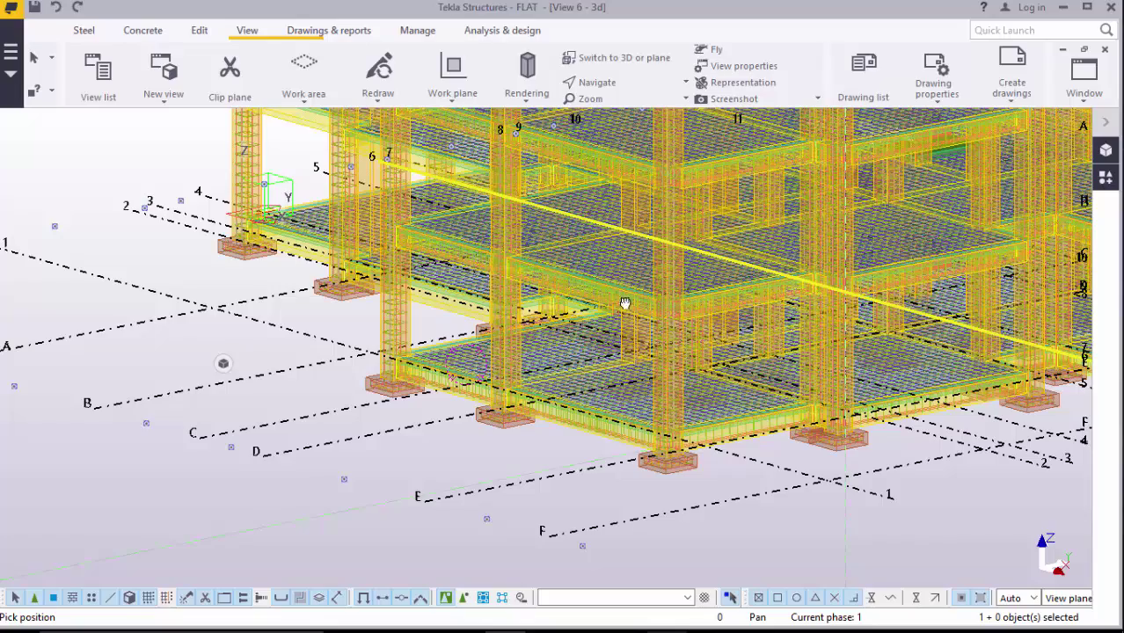
middle_click_drag(623, 303, 633, 299, "ctrl")
mouse_move(716, 296)
middle_mouse_down("ctrl")
mouse_move(681, 268)
mouse_move(425, 322)
mouse_move(536, 320)
middle_mouse_up("ctrl")
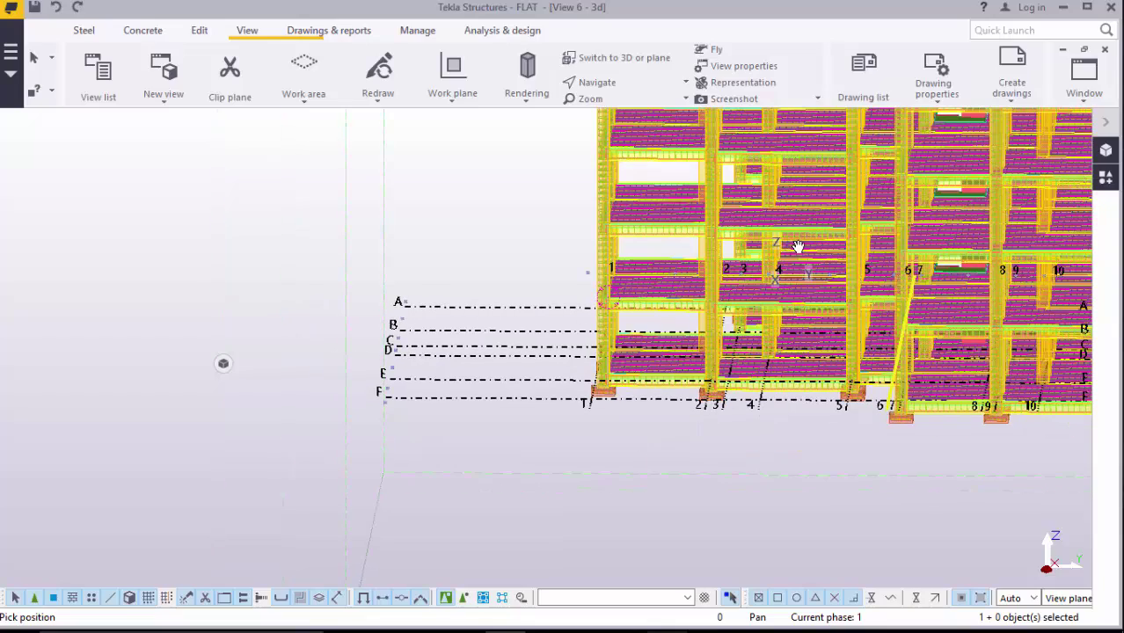
middle_click_drag(818, 236, 880, 222, "ctrl")
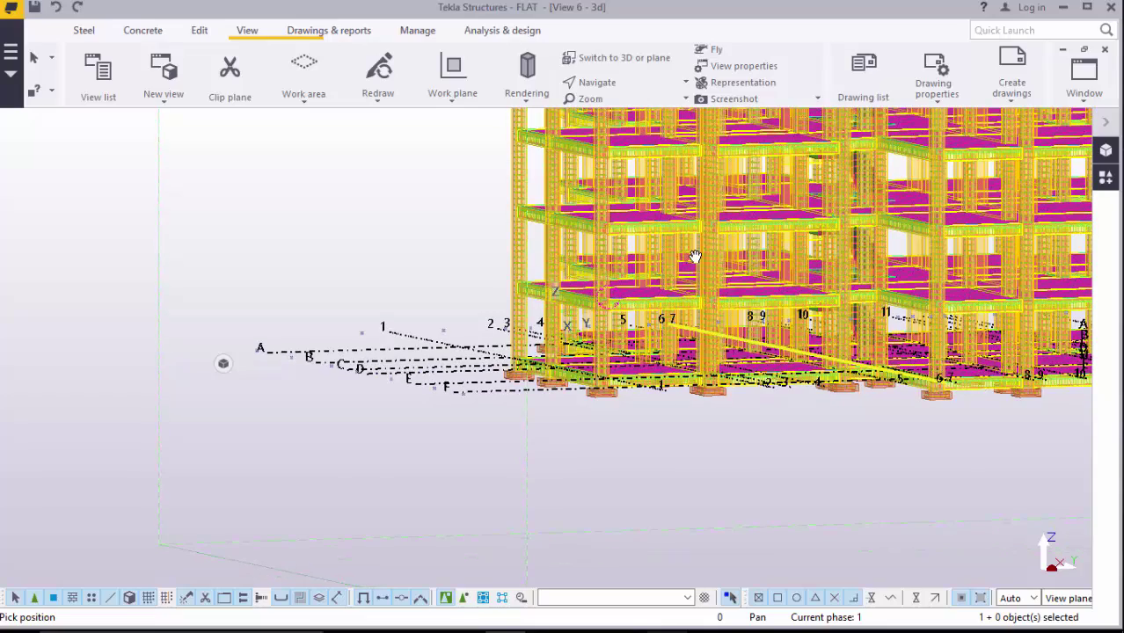
scroll(710, 232, "up", 2)
scroll(714, 221, "up", 2)
scroll(713, 221, "up", 2)
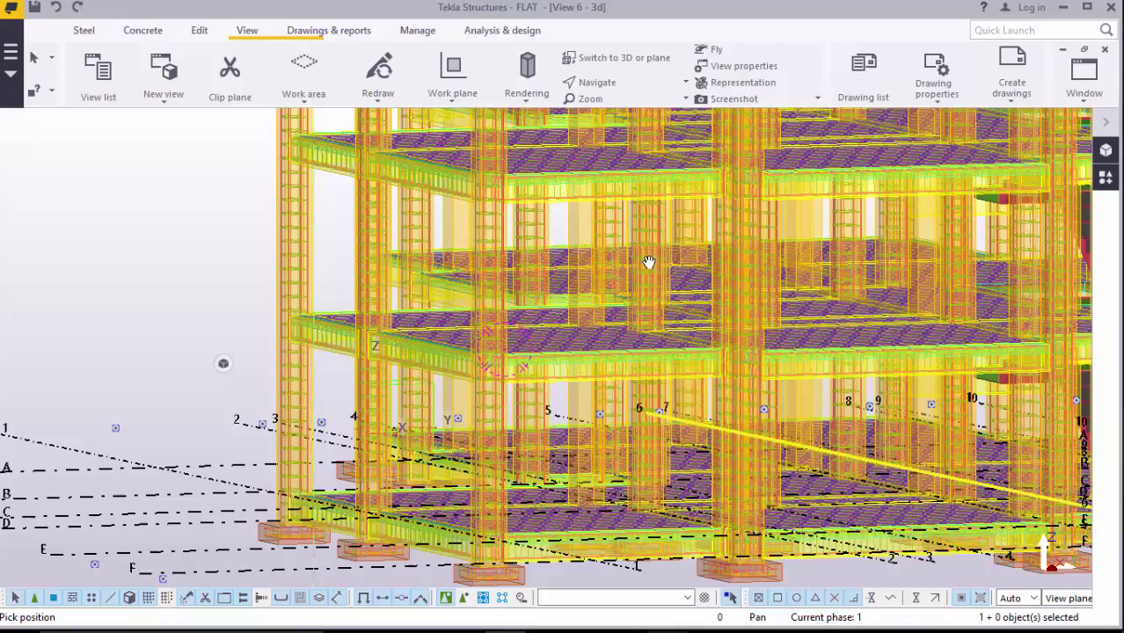
scroll(594, 294, "up", 1)
scroll(588, 296, "up", 1)
scroll(584, 297, "up", 1)
scroll(588, 295, "up", 2)
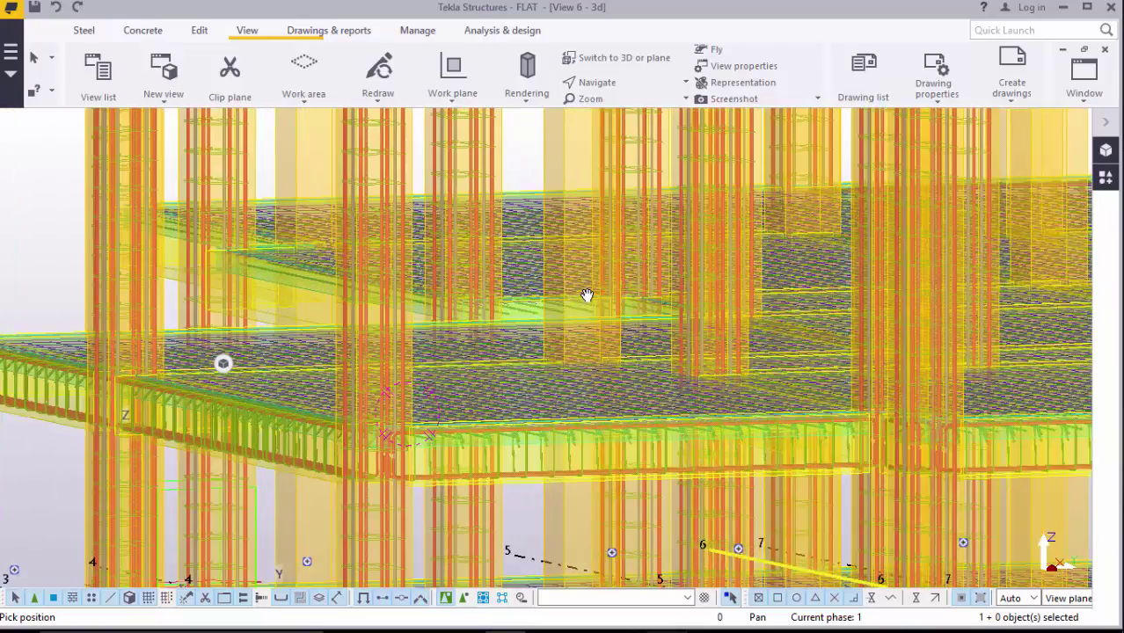
scroll(589, 292, "up", 1)
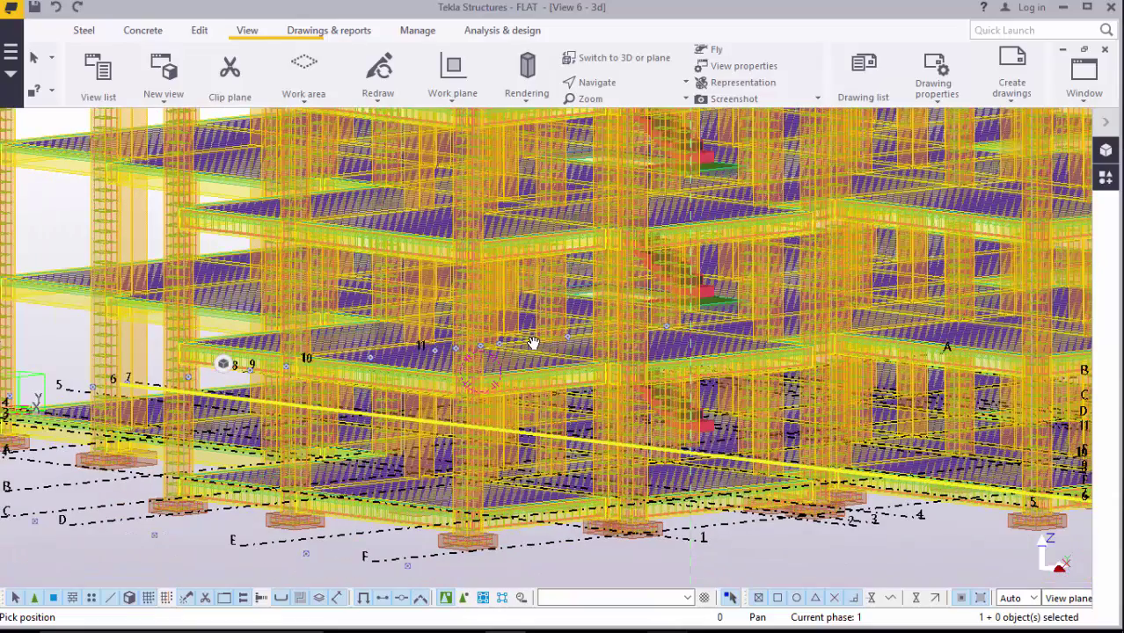
scroll(533, 343, "down", 1)
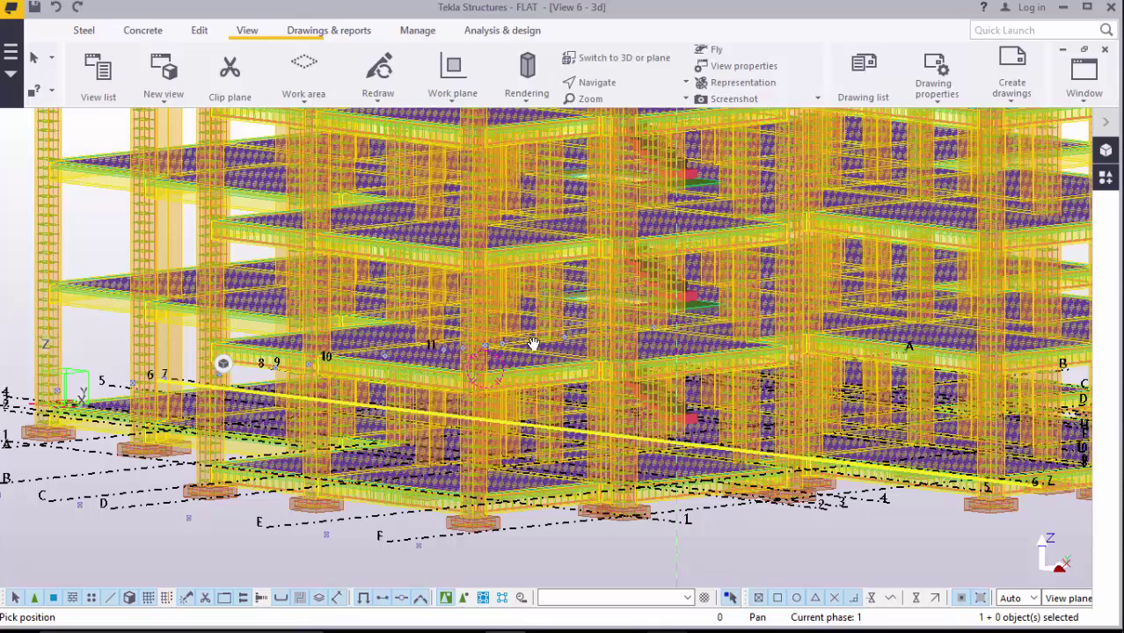
scroll(532, 343, "down", 1)
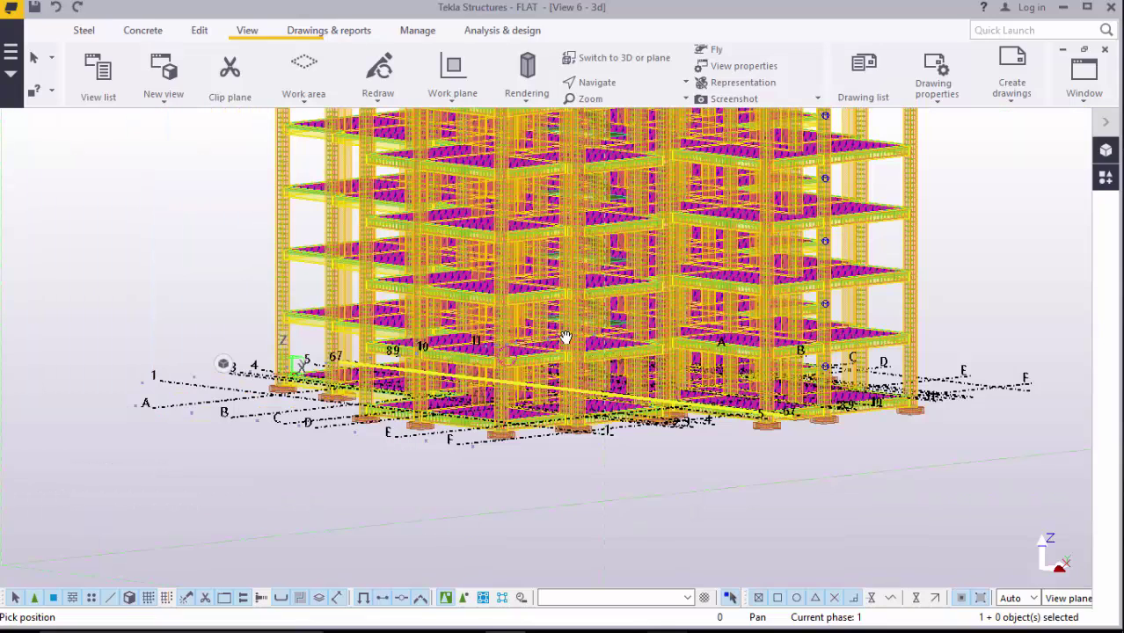
scroll(562, 310, "down", 1)
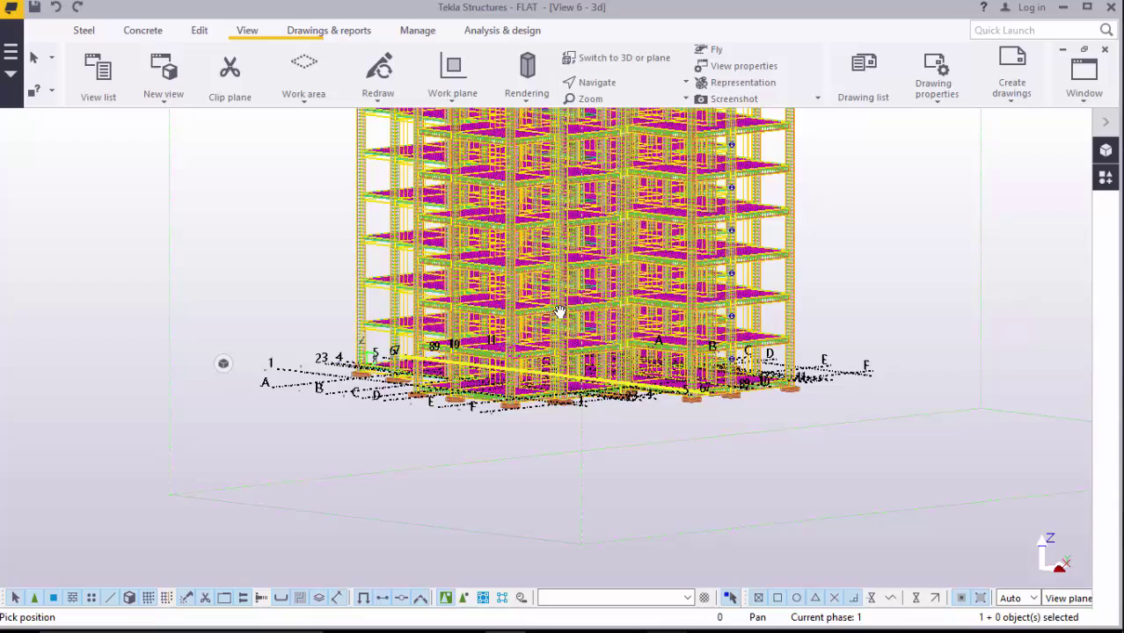
mouse_move(554, 315)
middle_mouse_down("ctrl")
mouse_move(508, 318)
mouse_move(496, 296)
mouse_move(512, 284)
middle_mouse_up("ctrl")
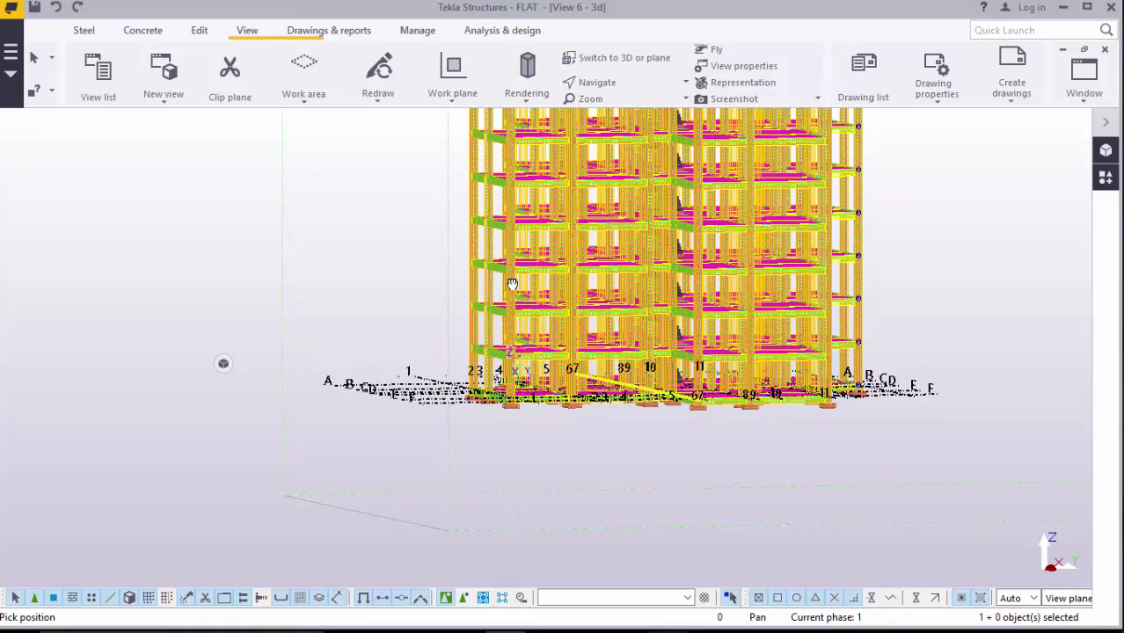
right_click(923, 223)
left_click(953, 229)
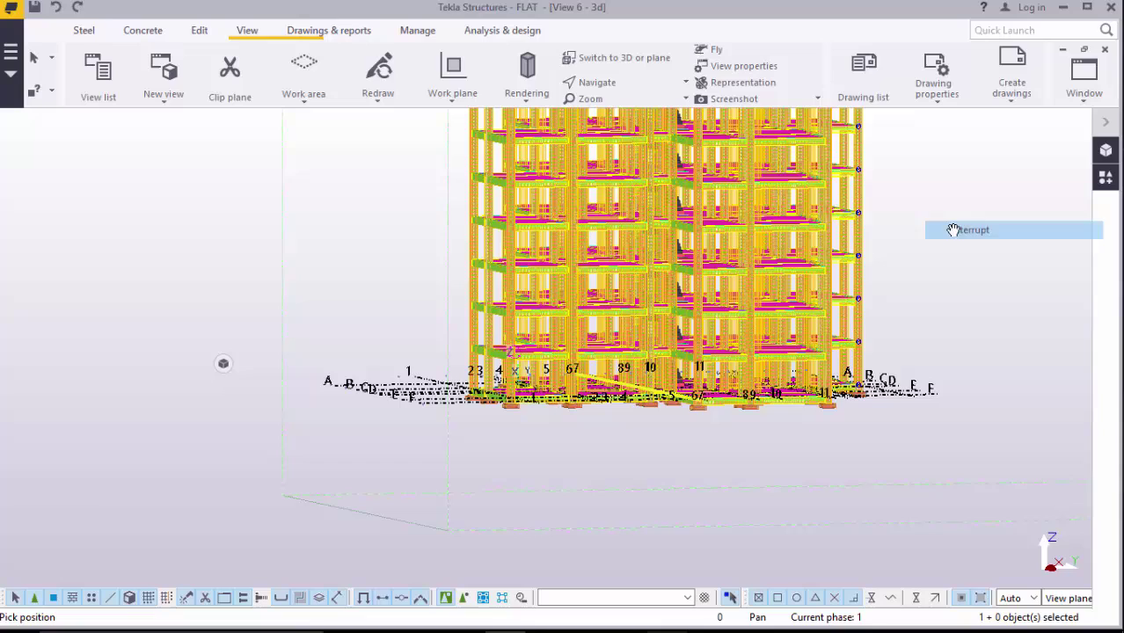